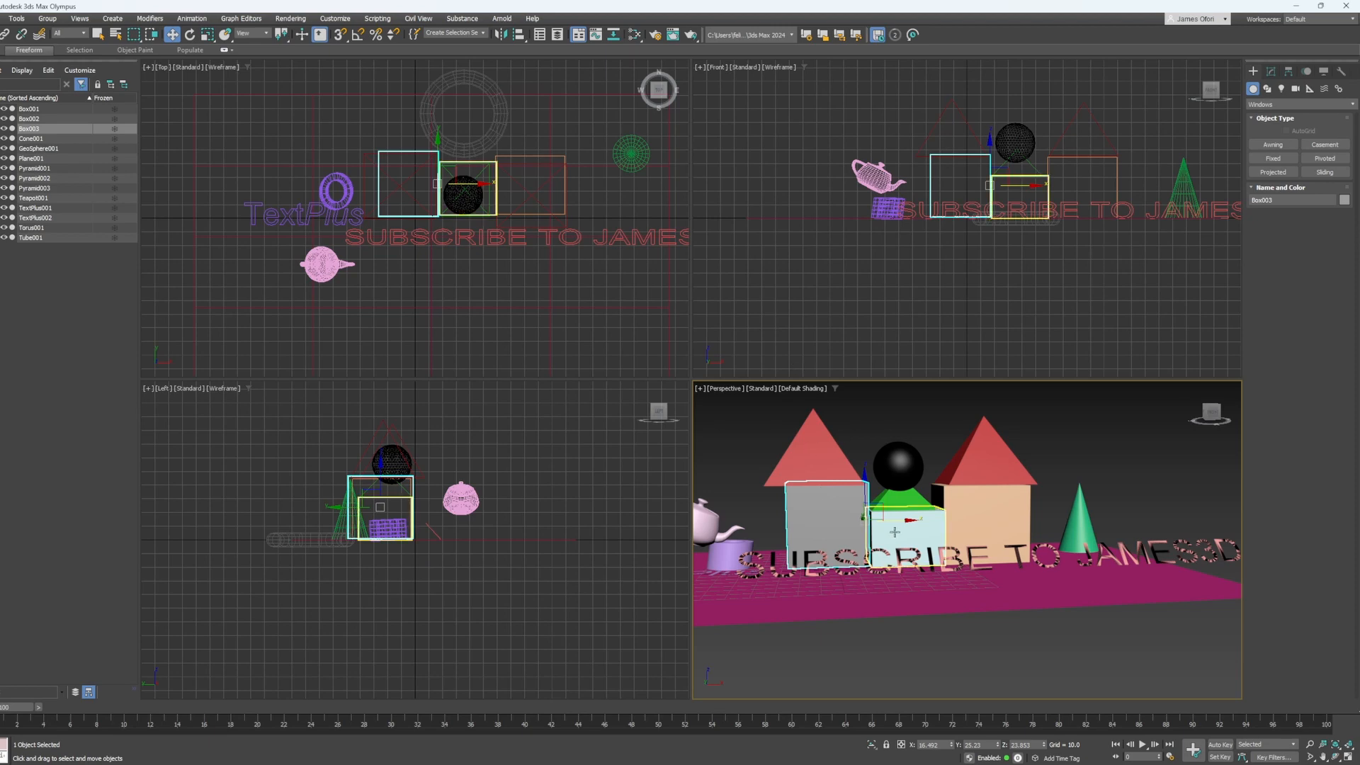
- Select Box001, Box002 and Box003 together, set their object colour to medium blue, and clear the selection
click(903, 525)
click(963, 524)
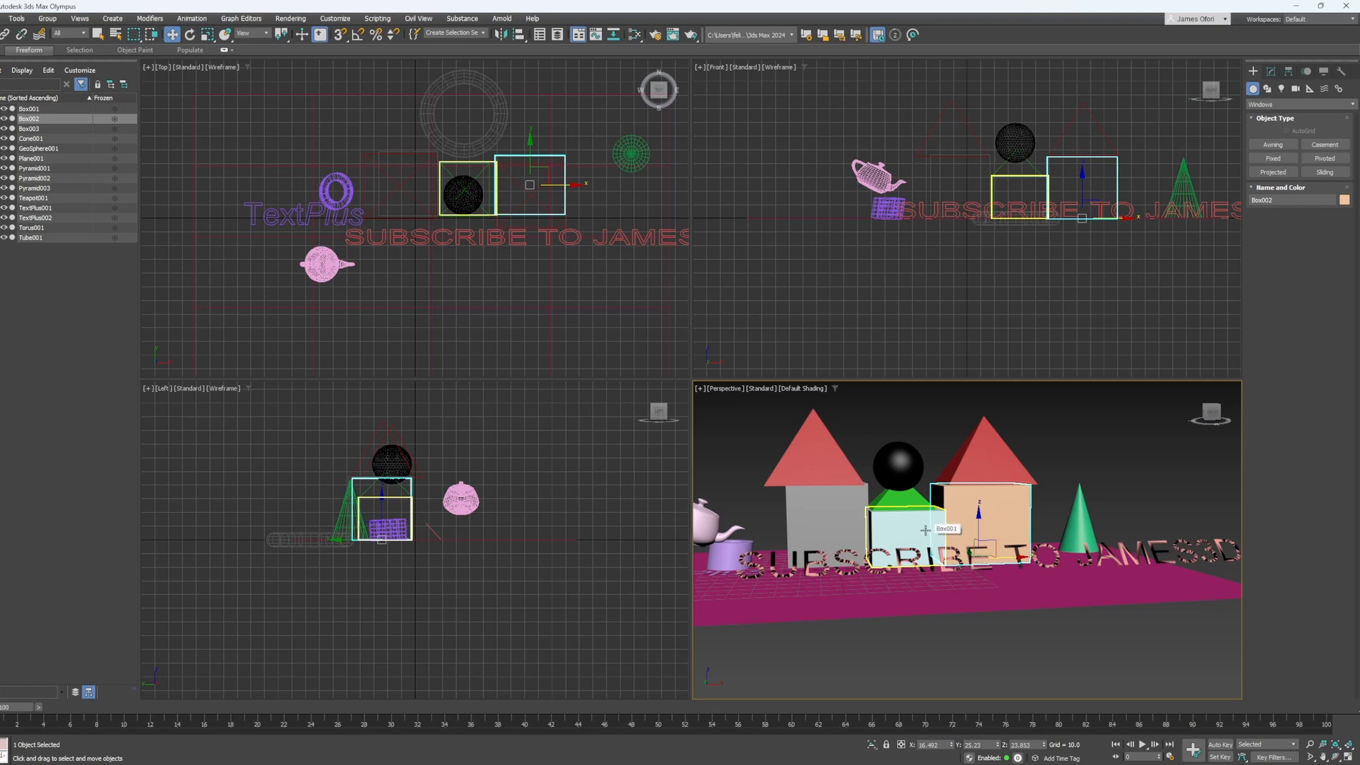
click(27, 109)
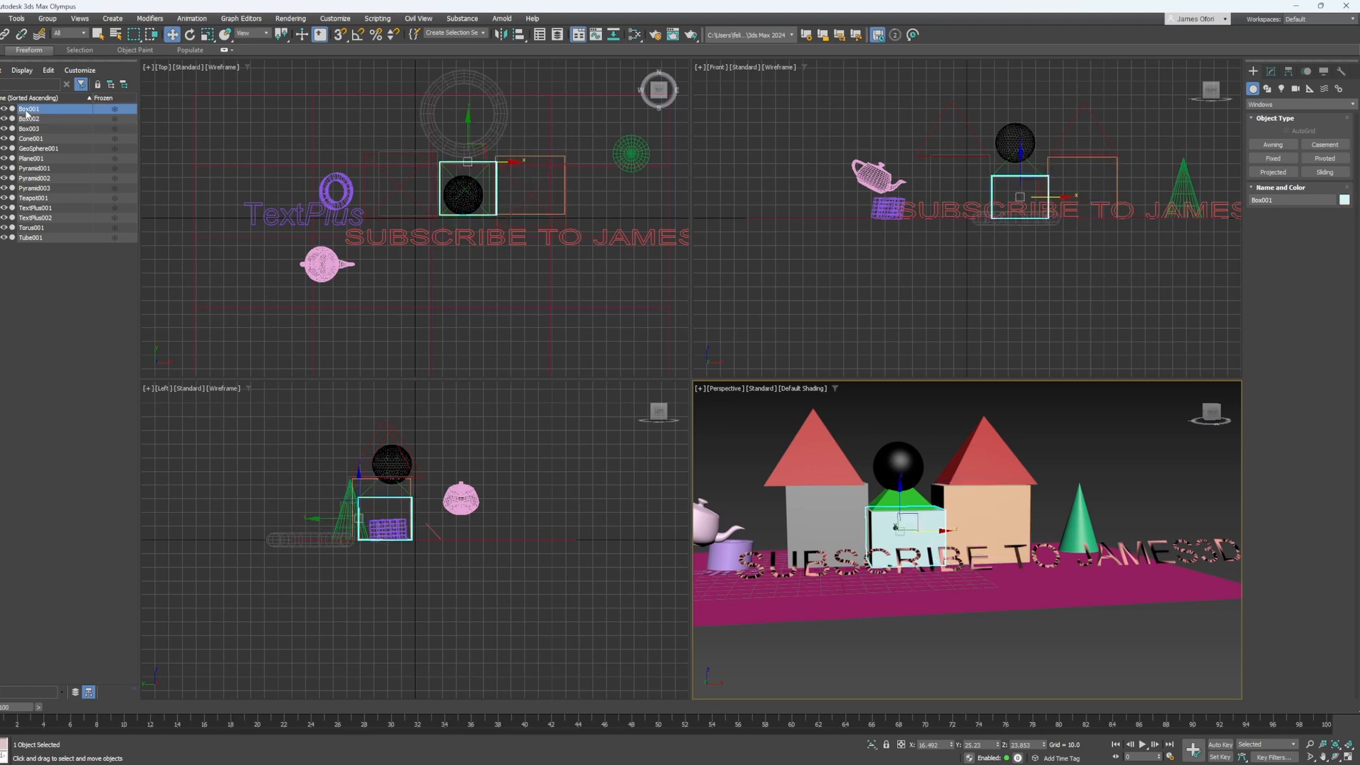
shift+click(37, 129)
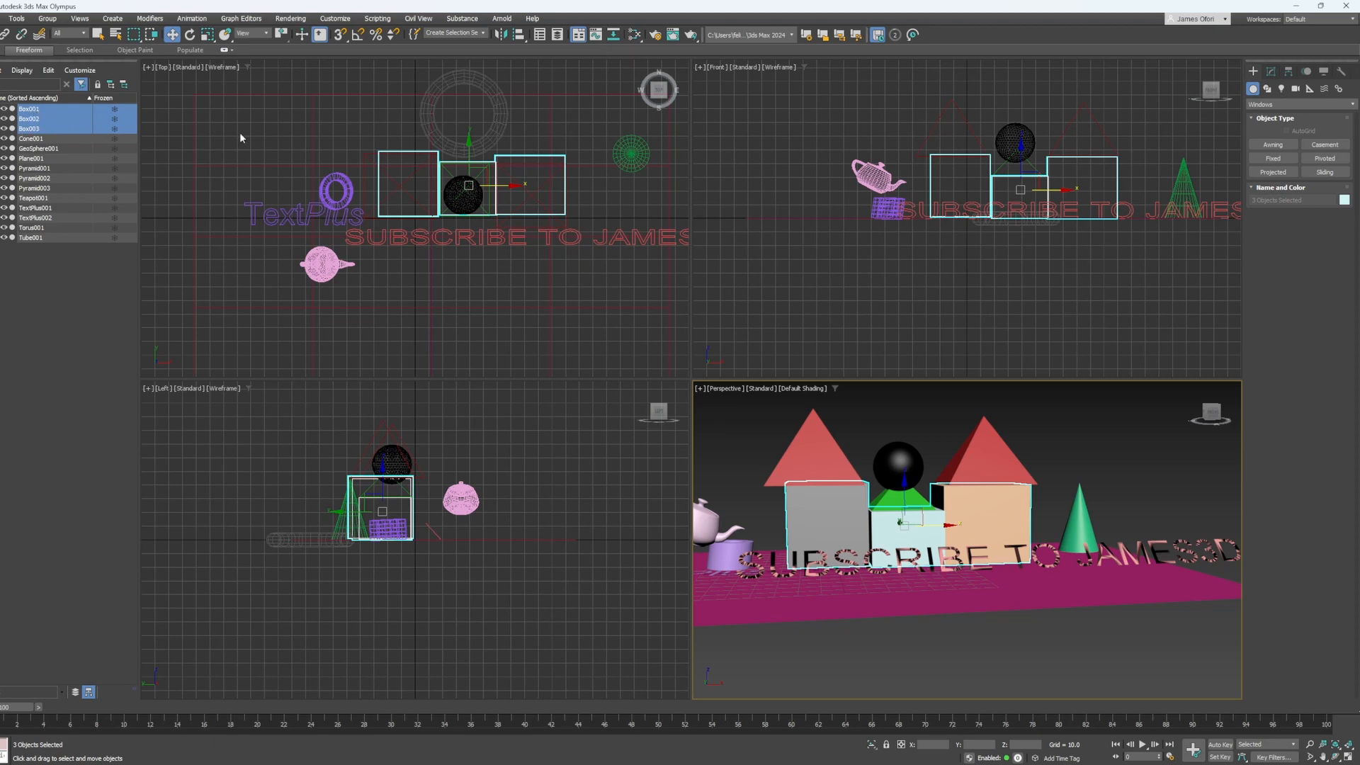
click(1343, 200)
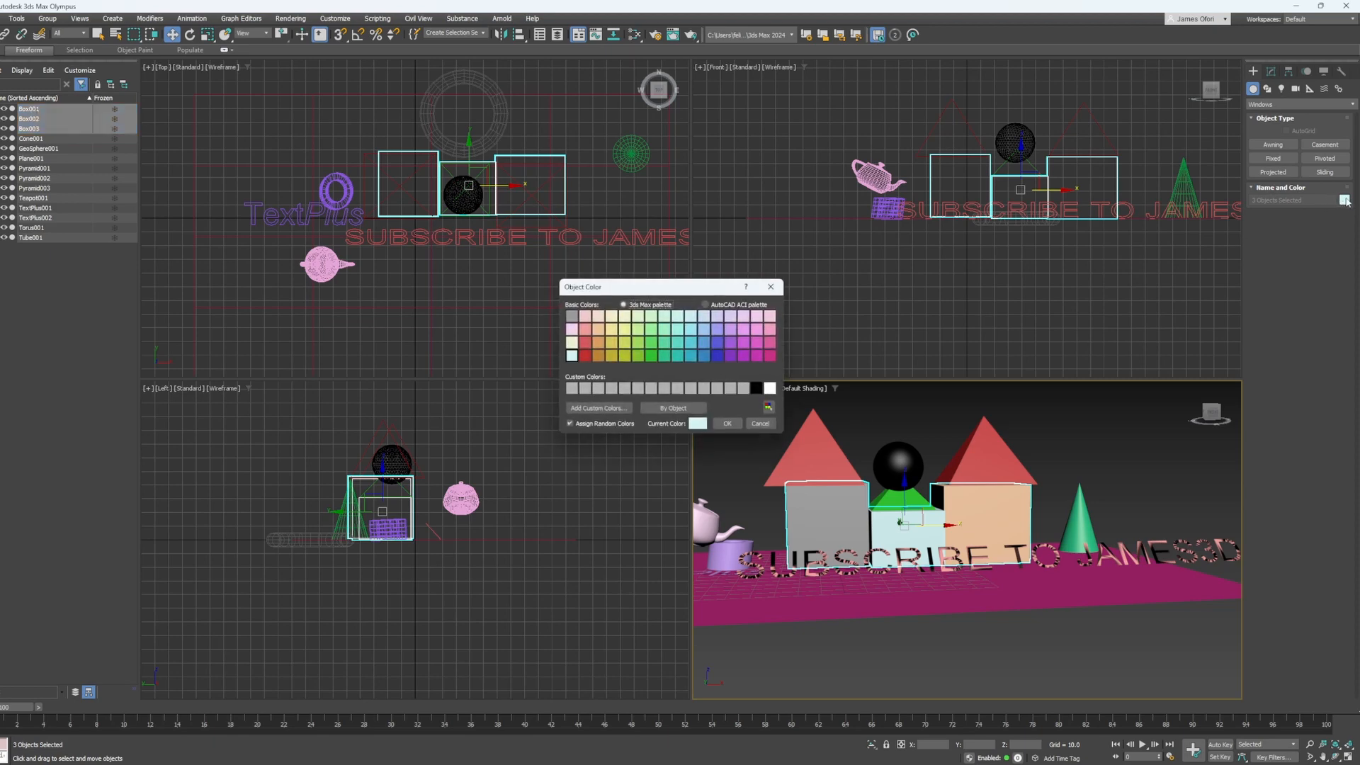
click(648, 356)
click(599, 331)
click(717, 354)
click(701, 355)
click(724, 423)
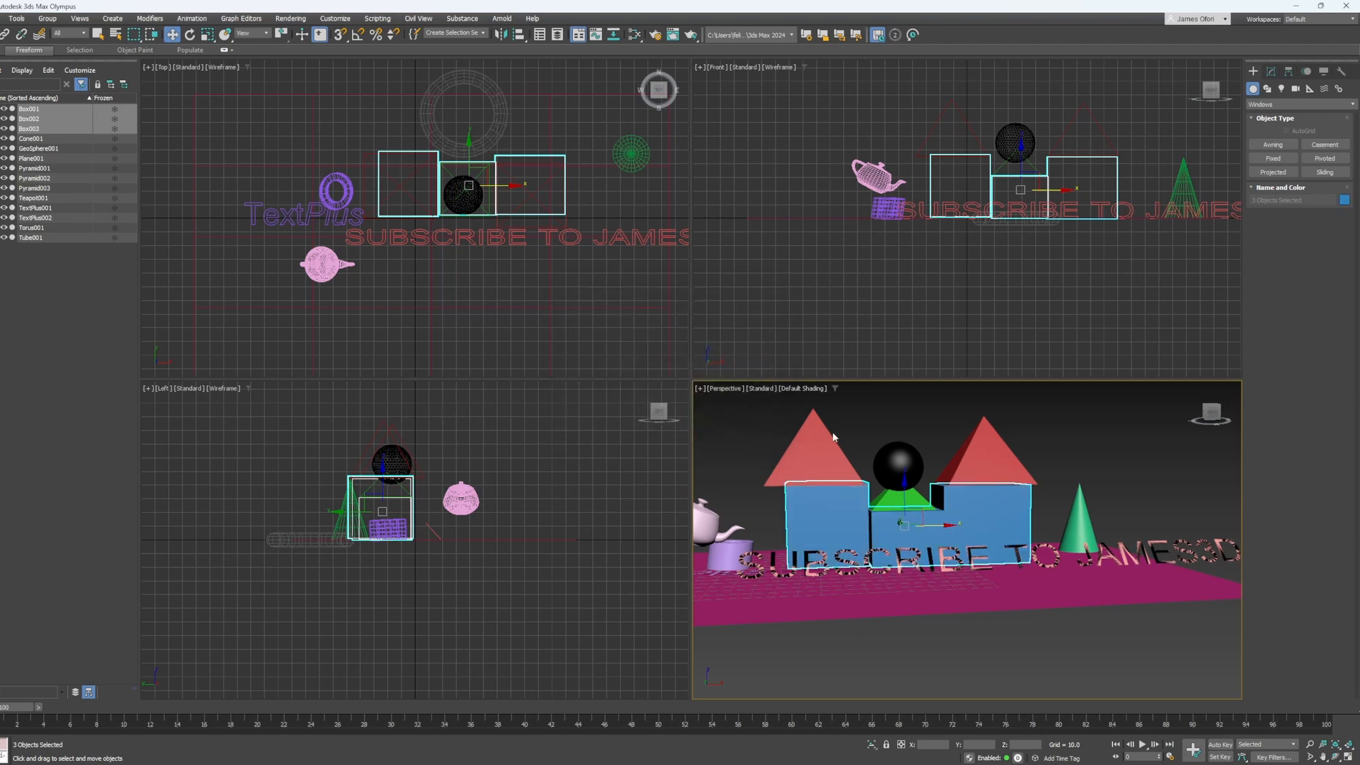
click(1046, 454)
click(921, 525)
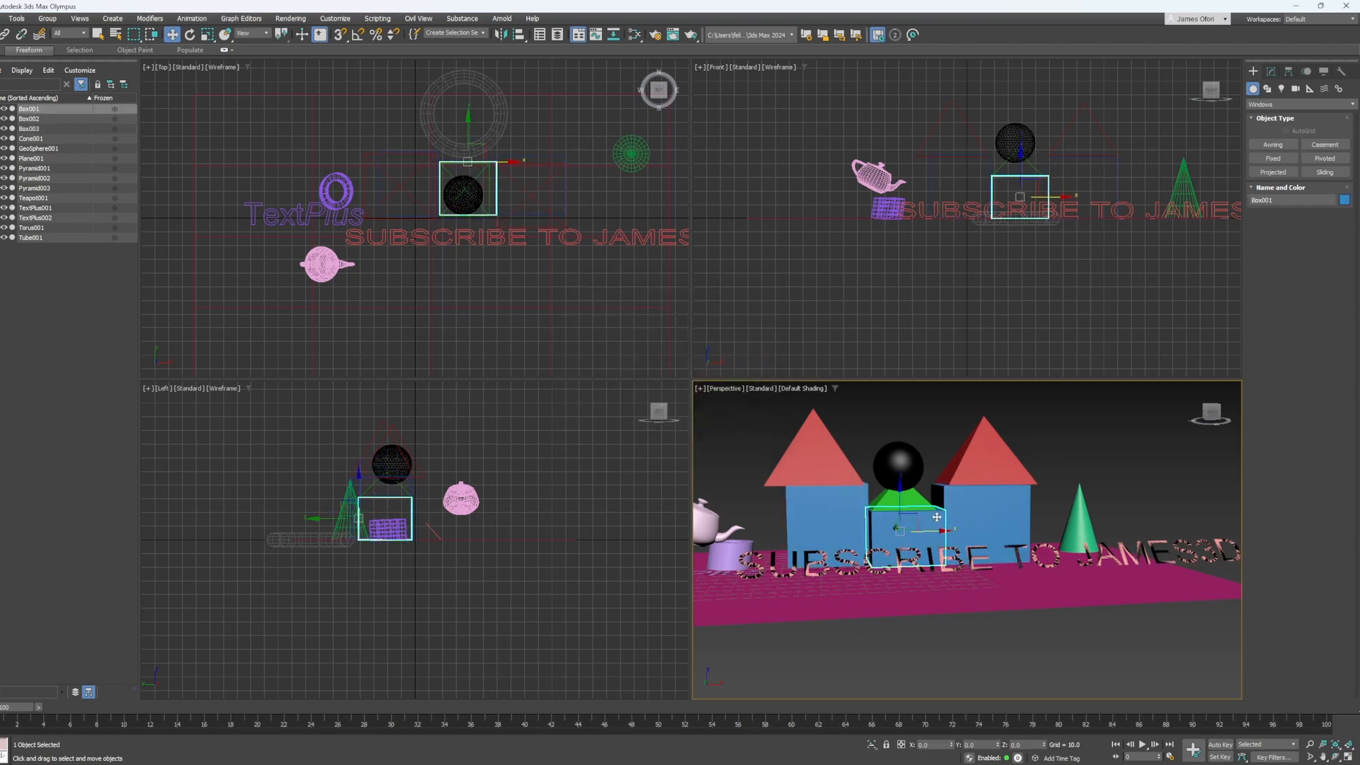
click(1094, 466)
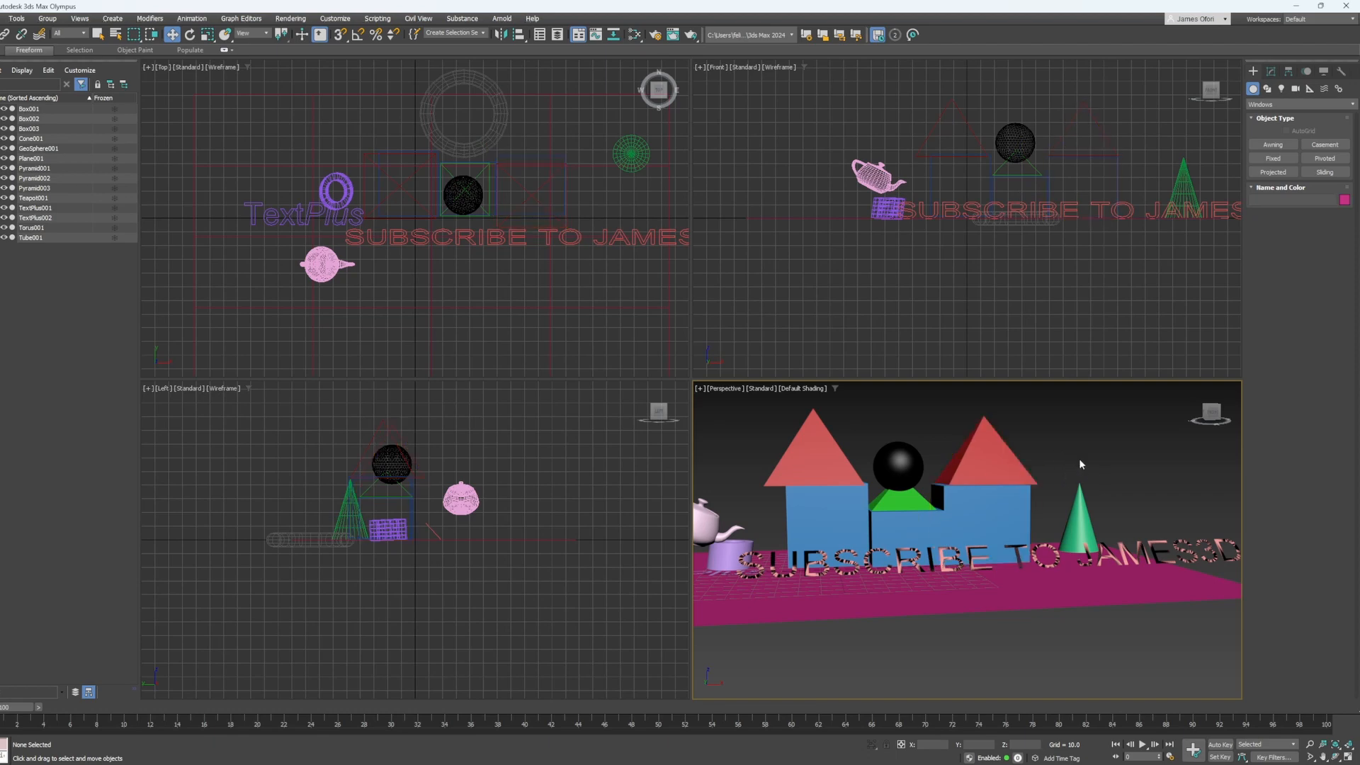
- Set the ground plane's object colour to bright green
mouse_move(1080, 464)
alt+middle_down()
mouse_move(1062, 460)
mouse_move(1077, 480)
alt+middle_up()
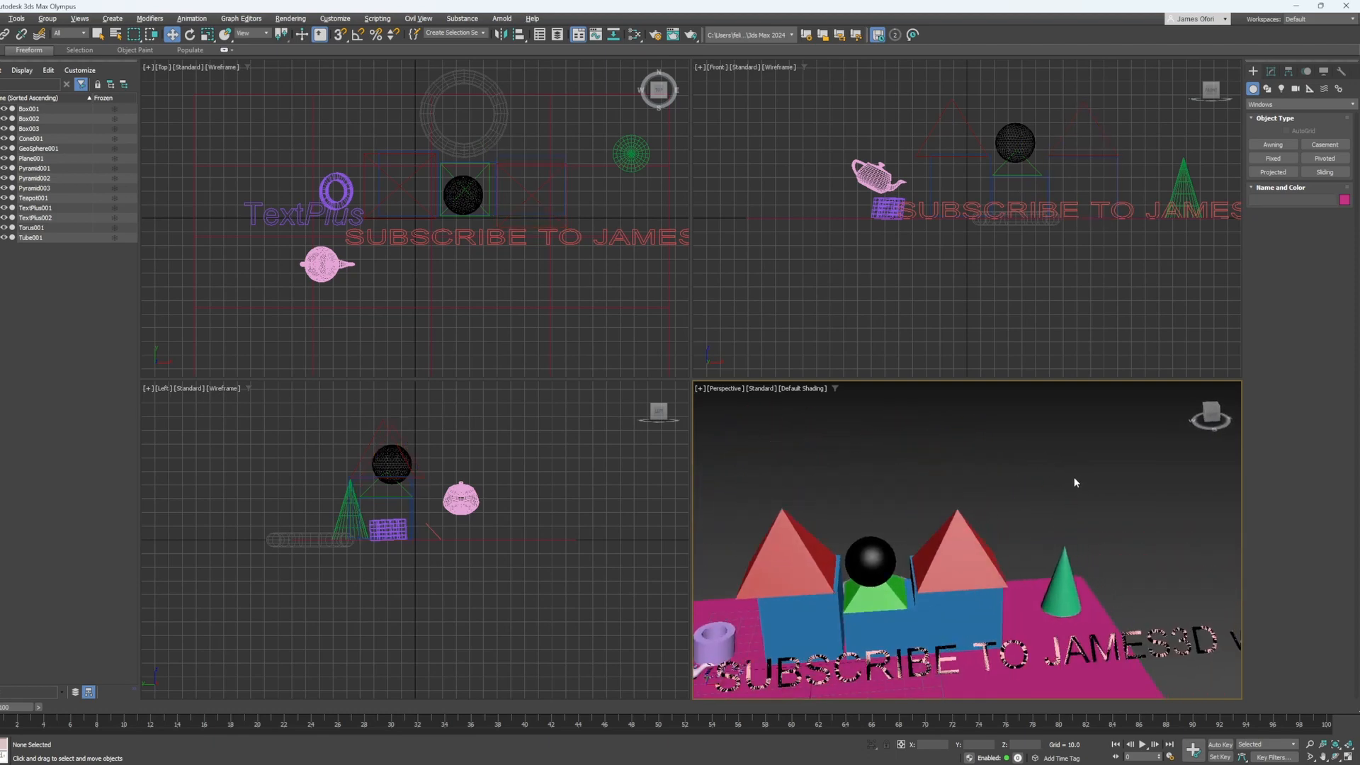
click(888, 626)
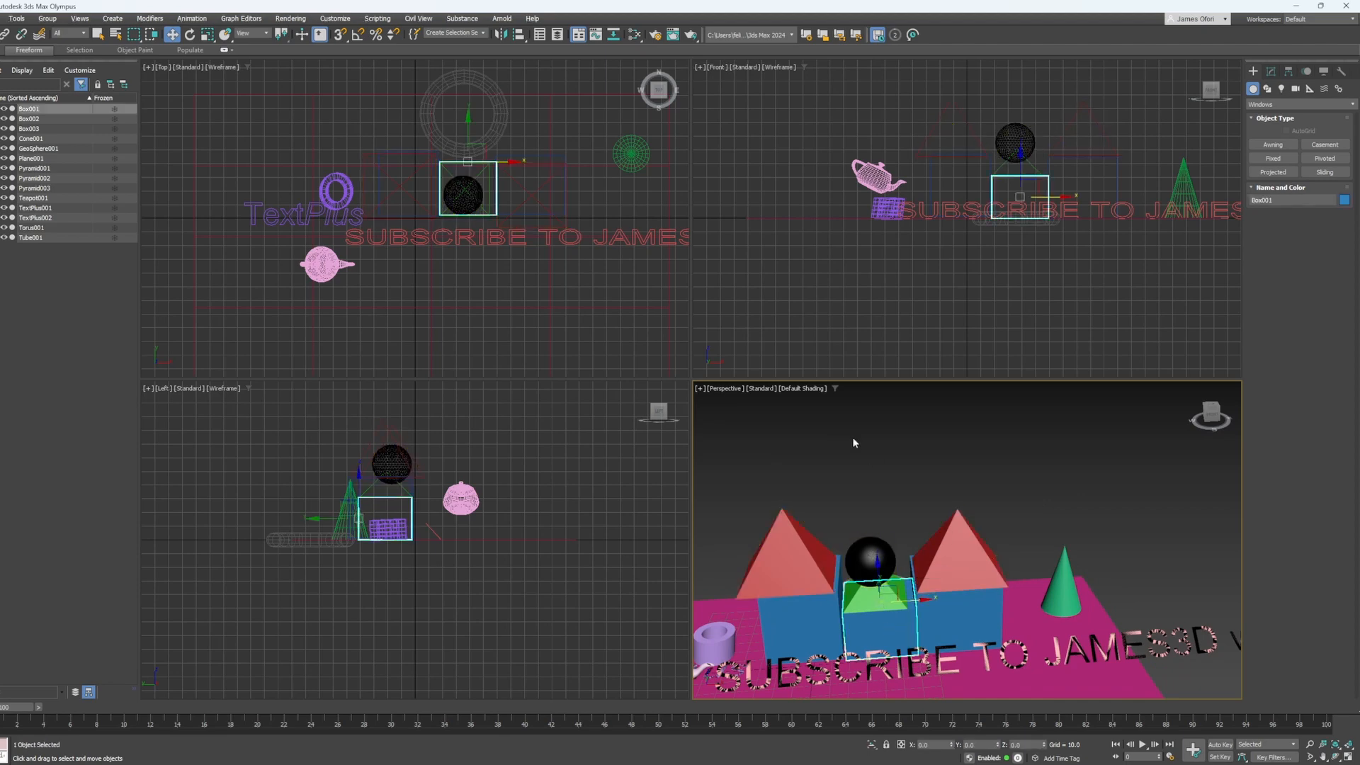
click(1089, 603)
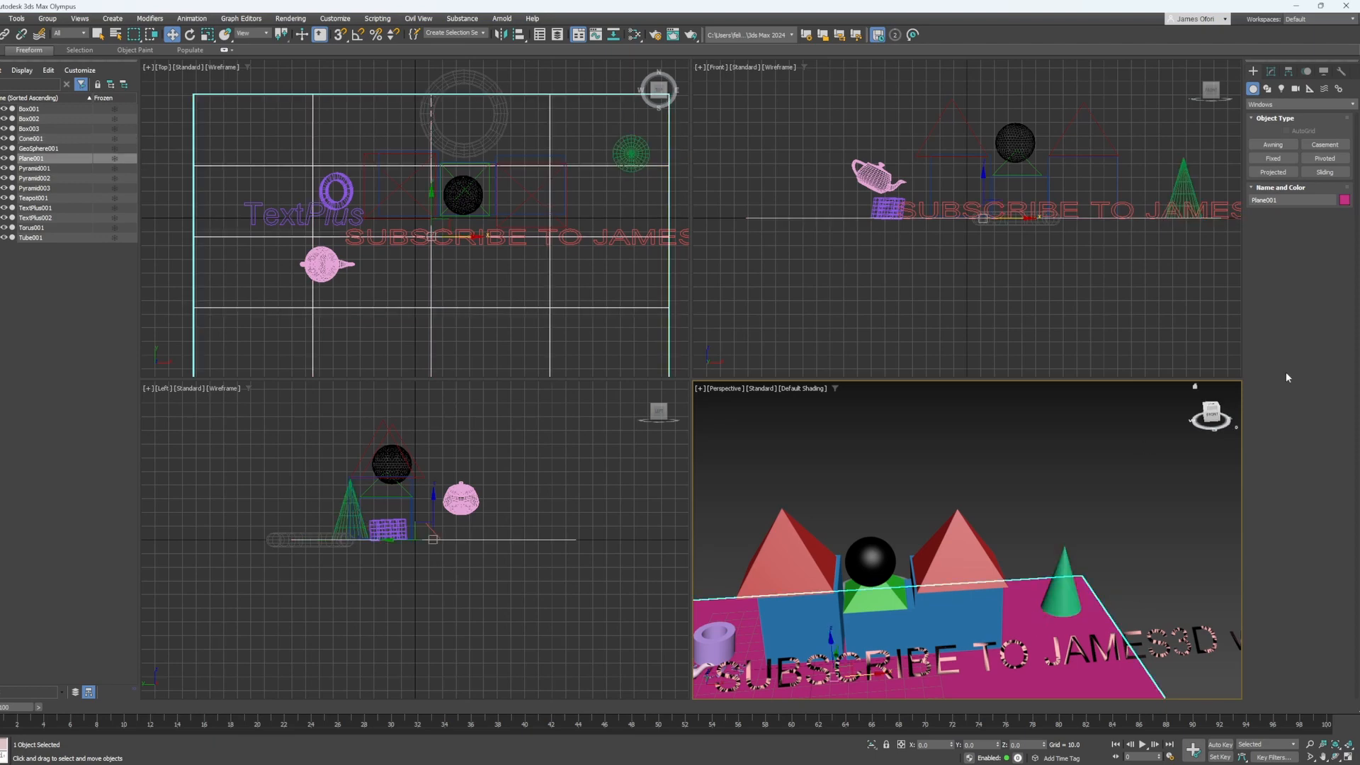
click(1345, 201)
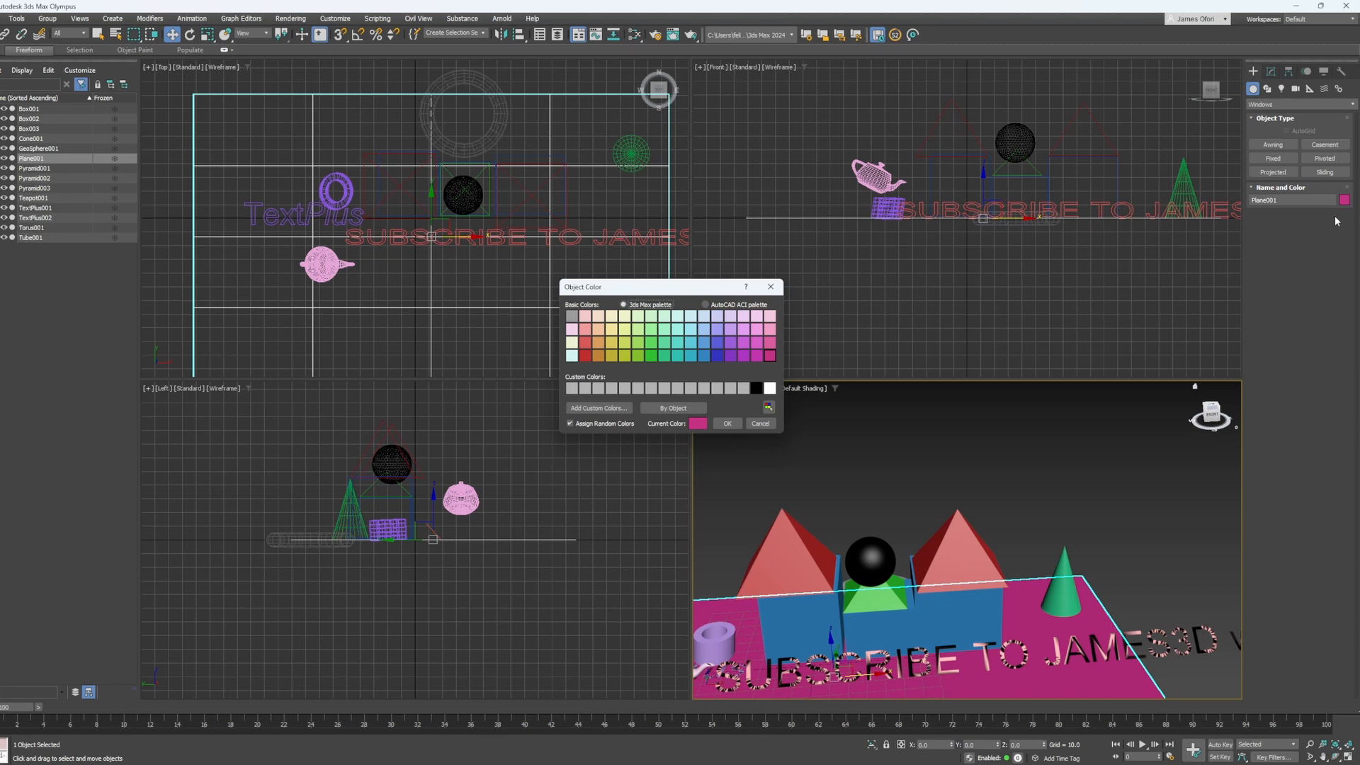
click(651, 353)
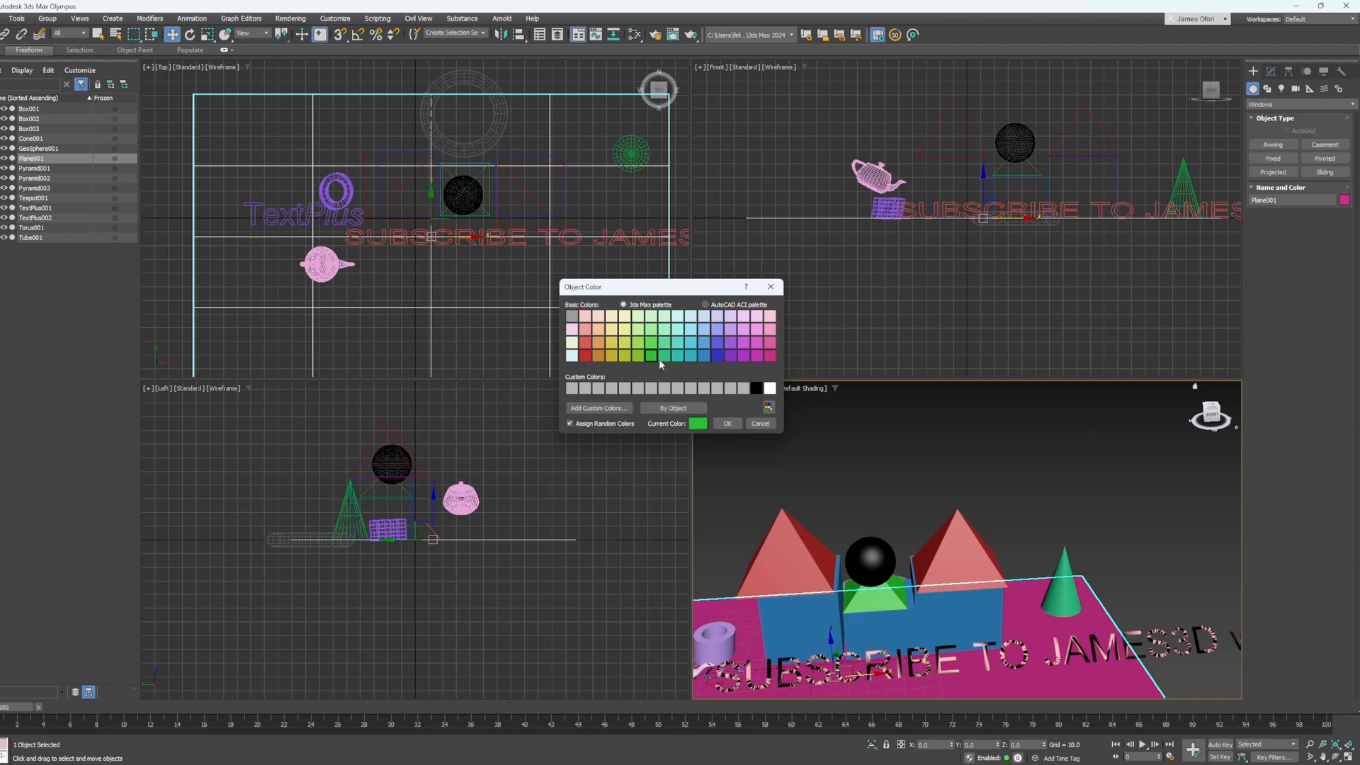
click(730, 424)
scroll(899, 465, down, 5)
scroll(939, 506, up, 6)
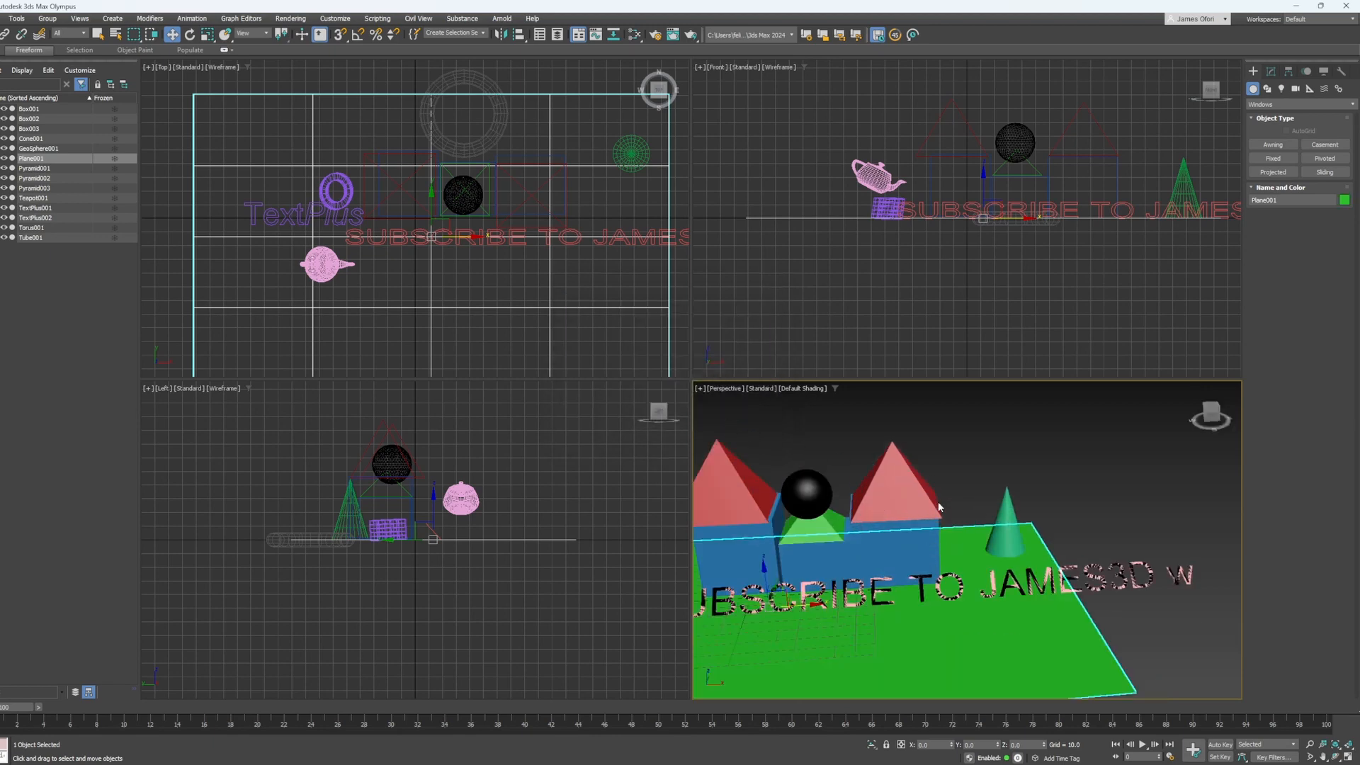
- Move the SUBSCRIBE text object away from the castle to the front edge of the ground plane, roughly centred along it
click(847, 599)
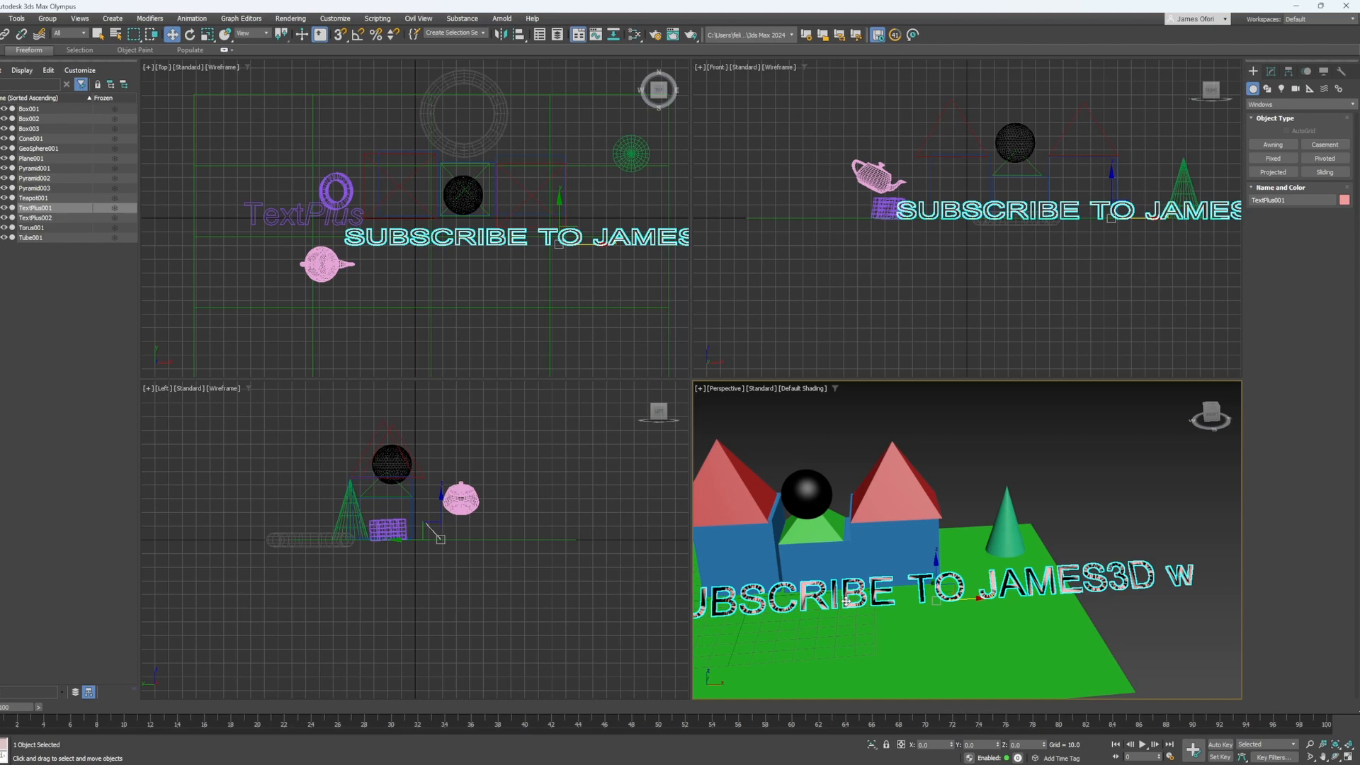
scroll(847, 601, down, 2)
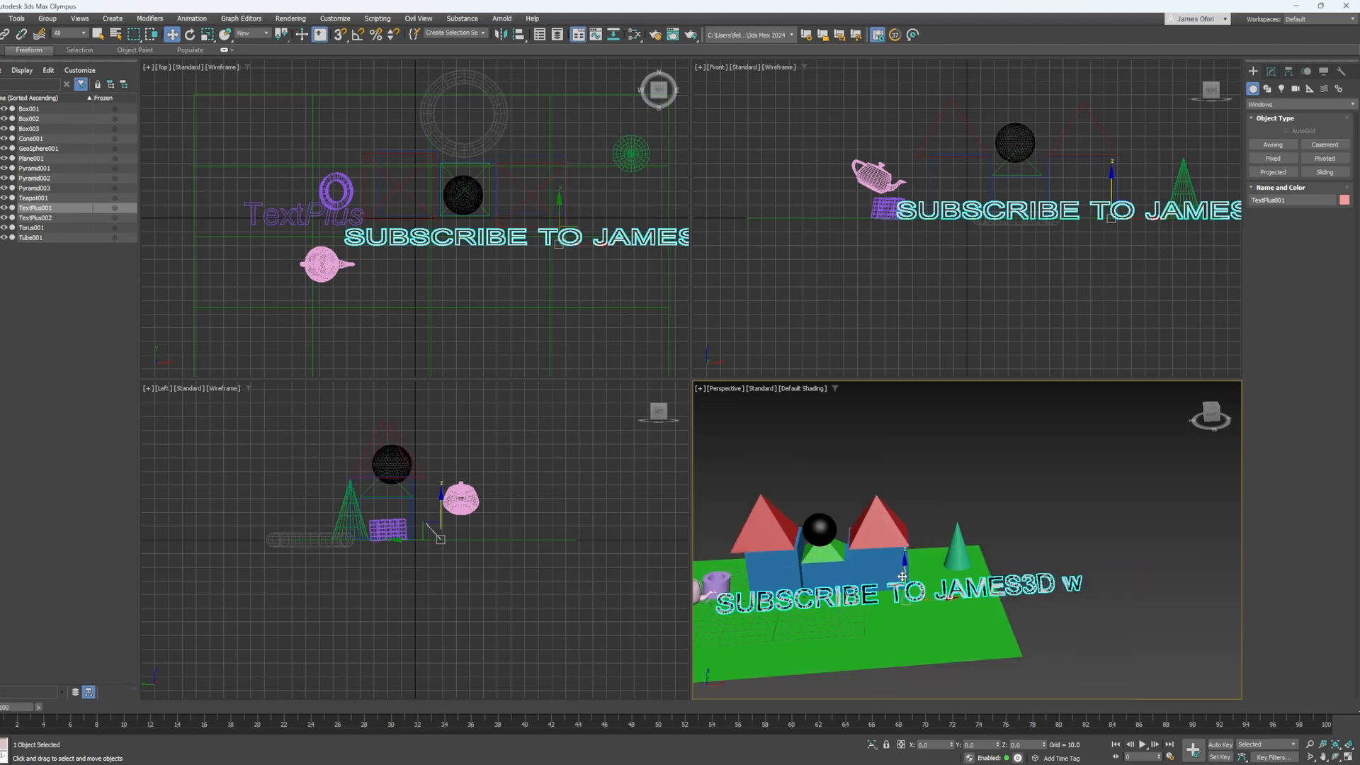
mouse_move(902, 576)
mouse_down()
mouse_move(904, 611)
mouse_move(899, 577)
mouse_up()
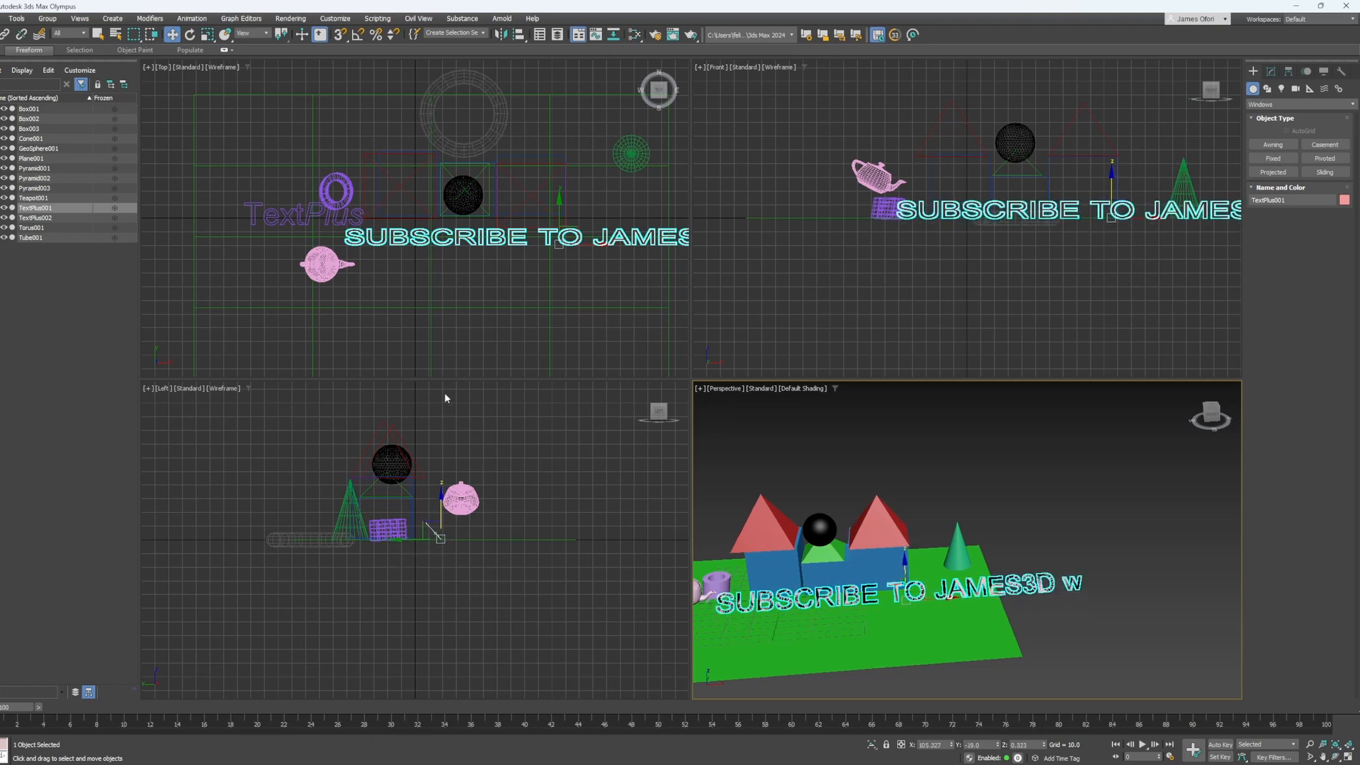
click(559, 201)
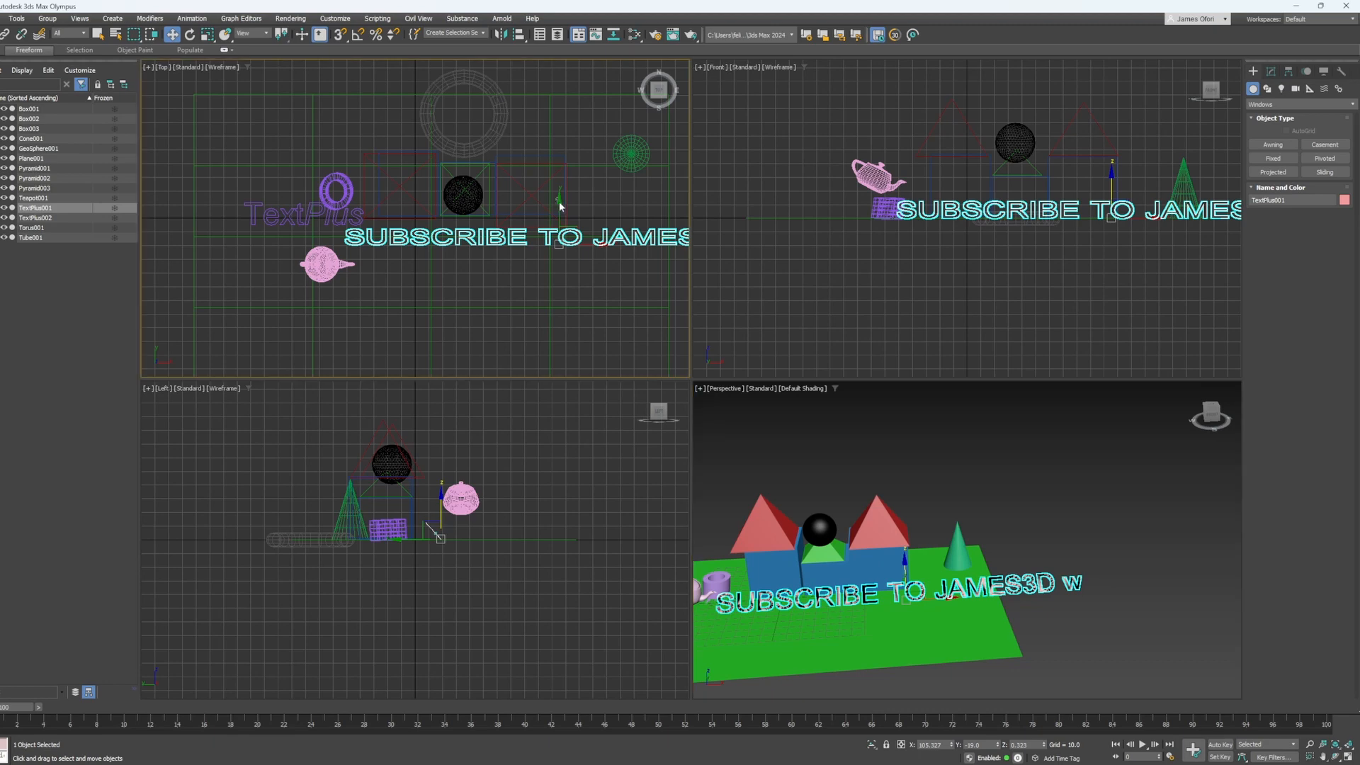
click(549, 239)
drag(559, 204, 497, 381)
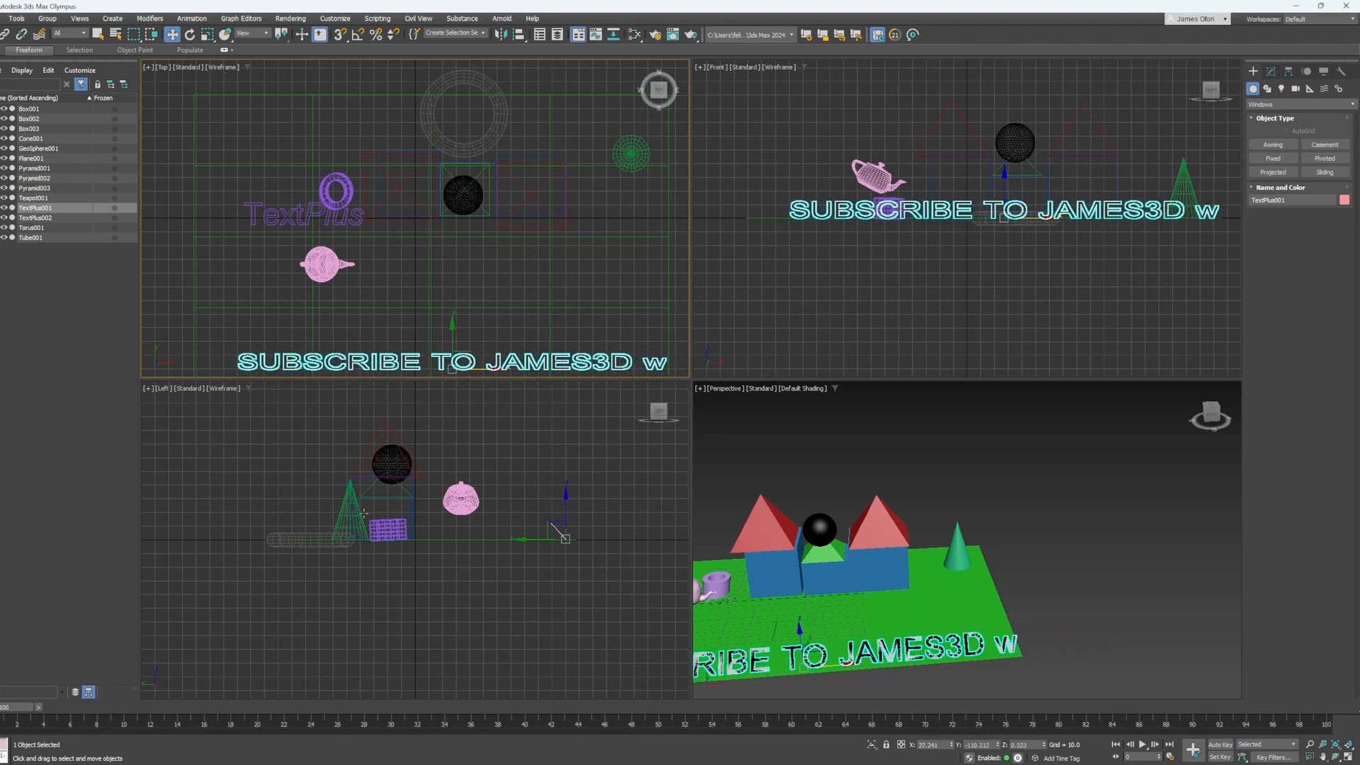
- Try a turquoise object colour on the castle's middle box, Box001, and settle on light grey
click(861, 587)
click(824, 577)
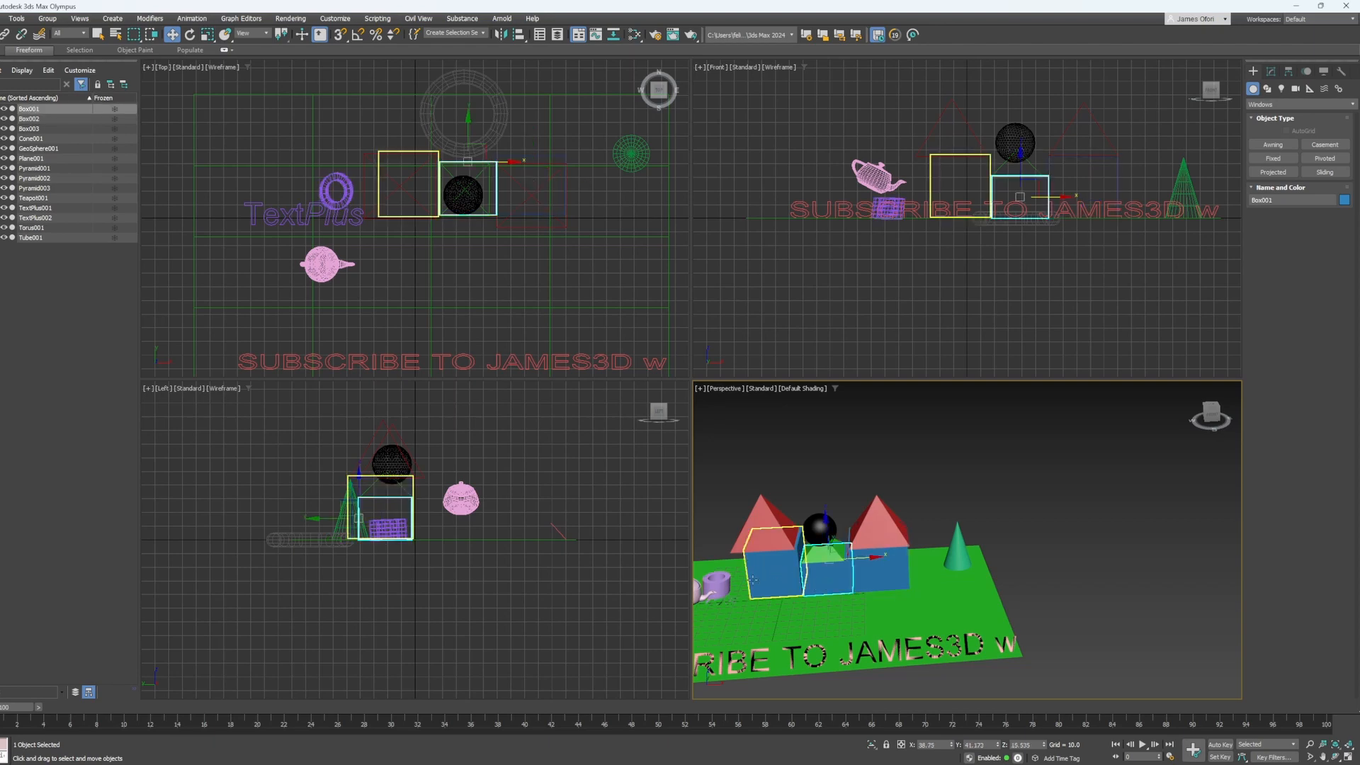
click(1344, 200)
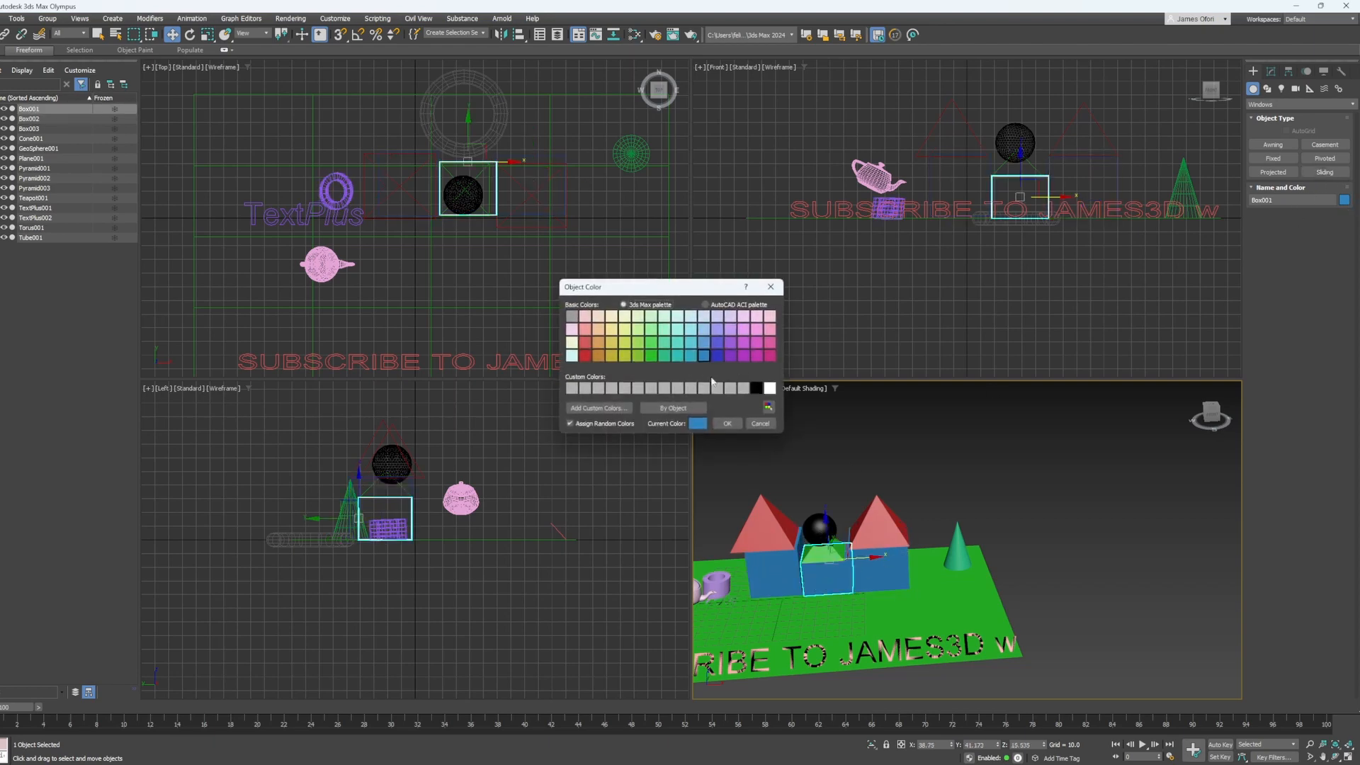
click(691, 342)
click(727, 423)
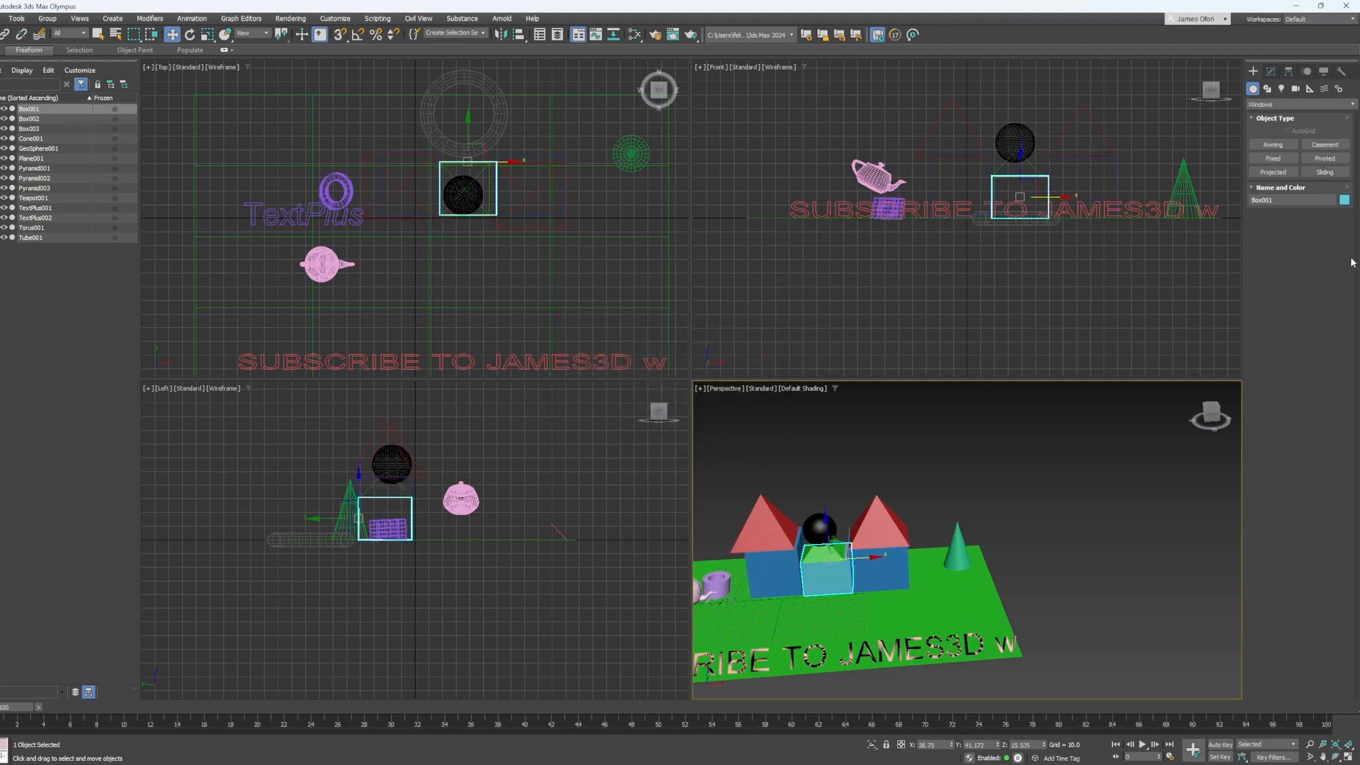
click(1344, 200)
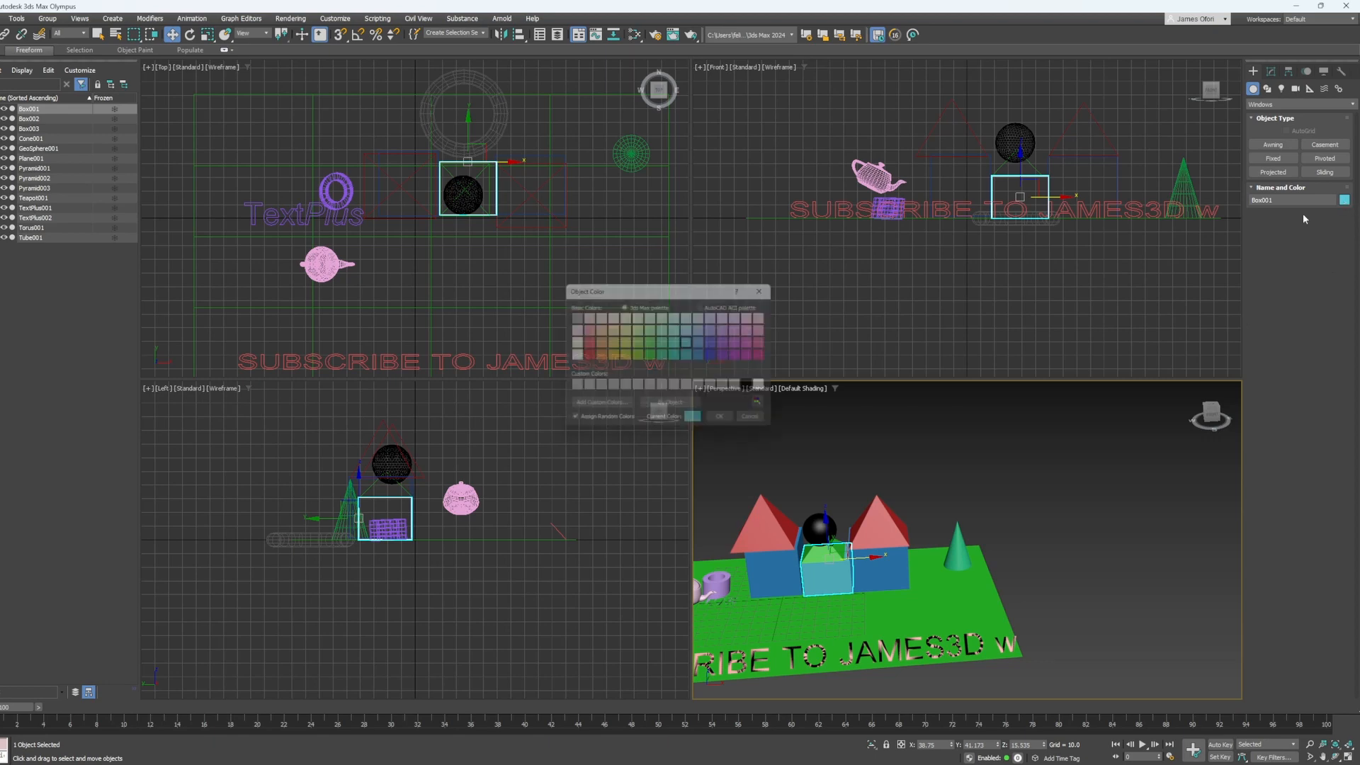
click(741, 387)
click(726, 424)
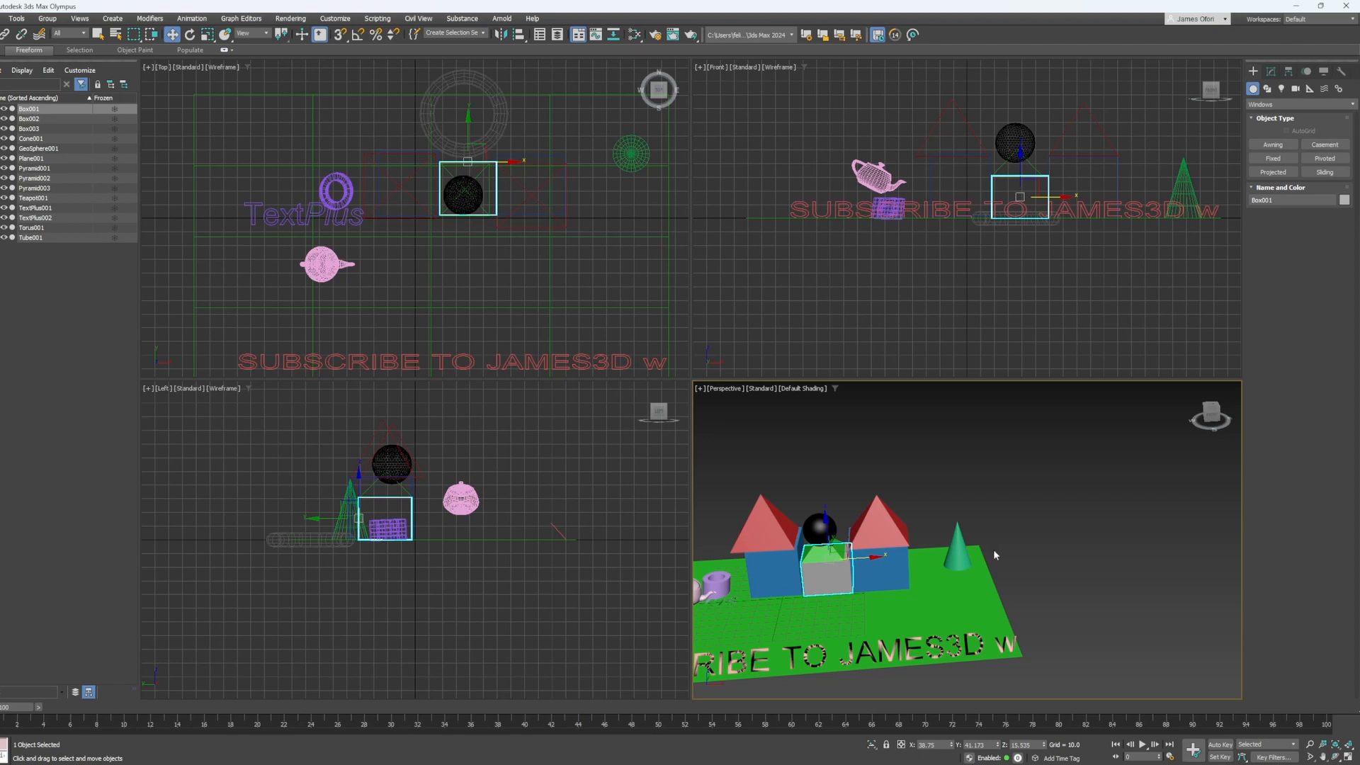
- Raise the green cone about 64 units straight up above the ground plane
click(957, 556)
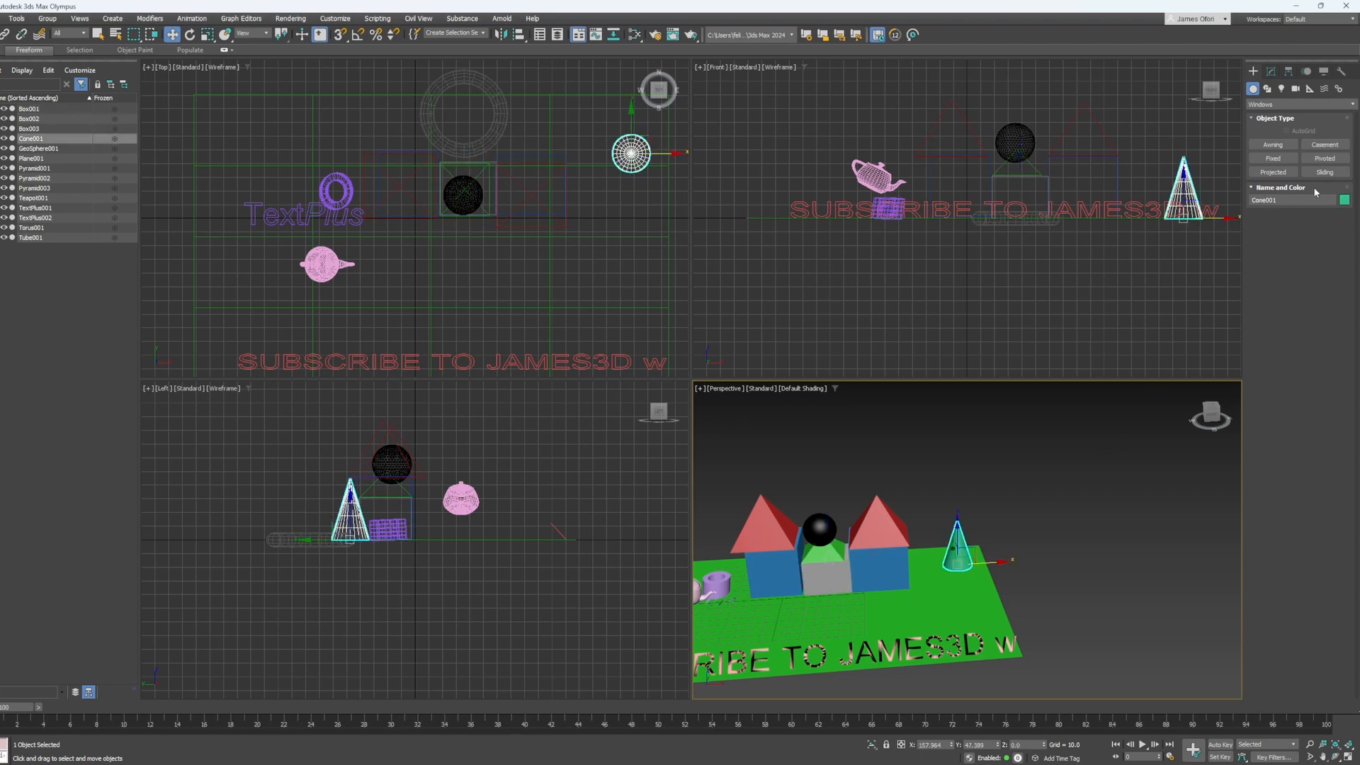
drag(953, 520, 953, 459)
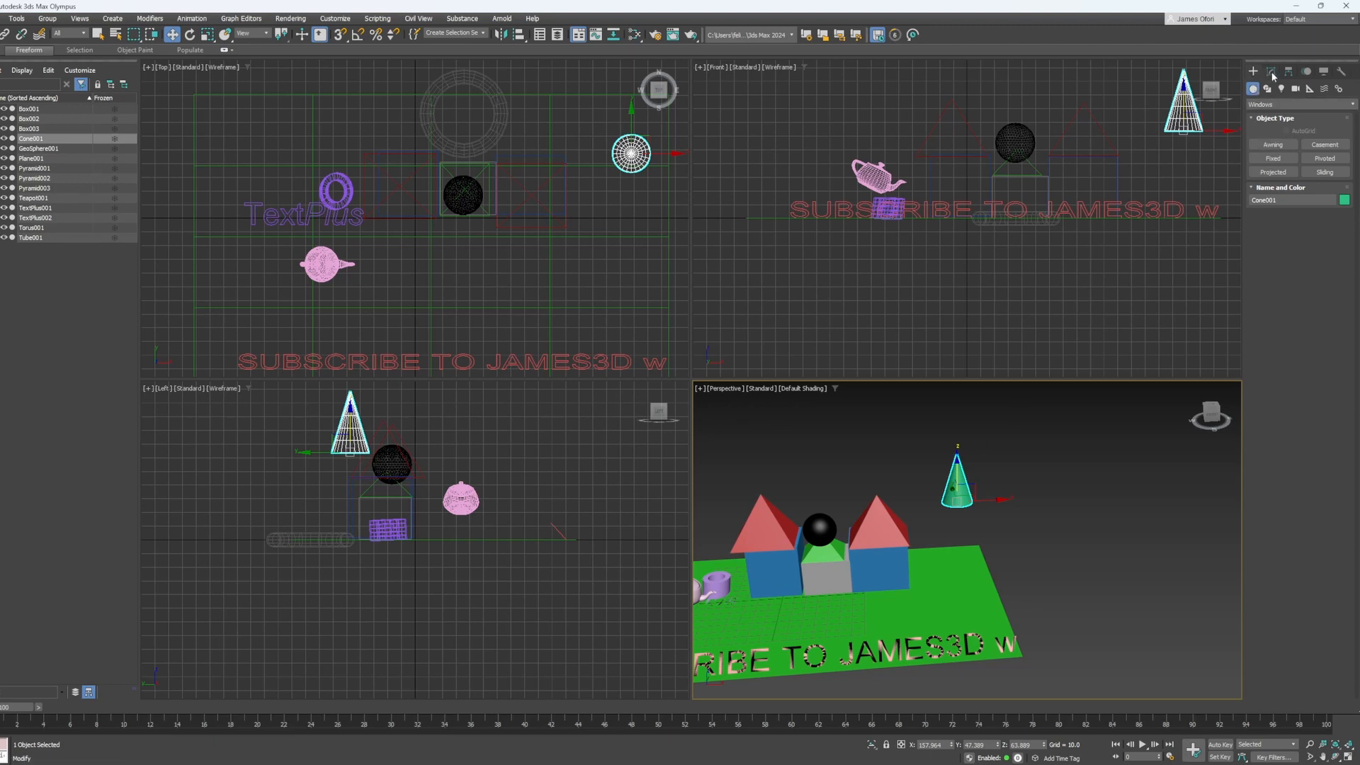
- Examine the available creation categories, including shapes, lights, cameras, helpers and space warps, plus the cone's modify and hierarchy options
click(1267, 89)
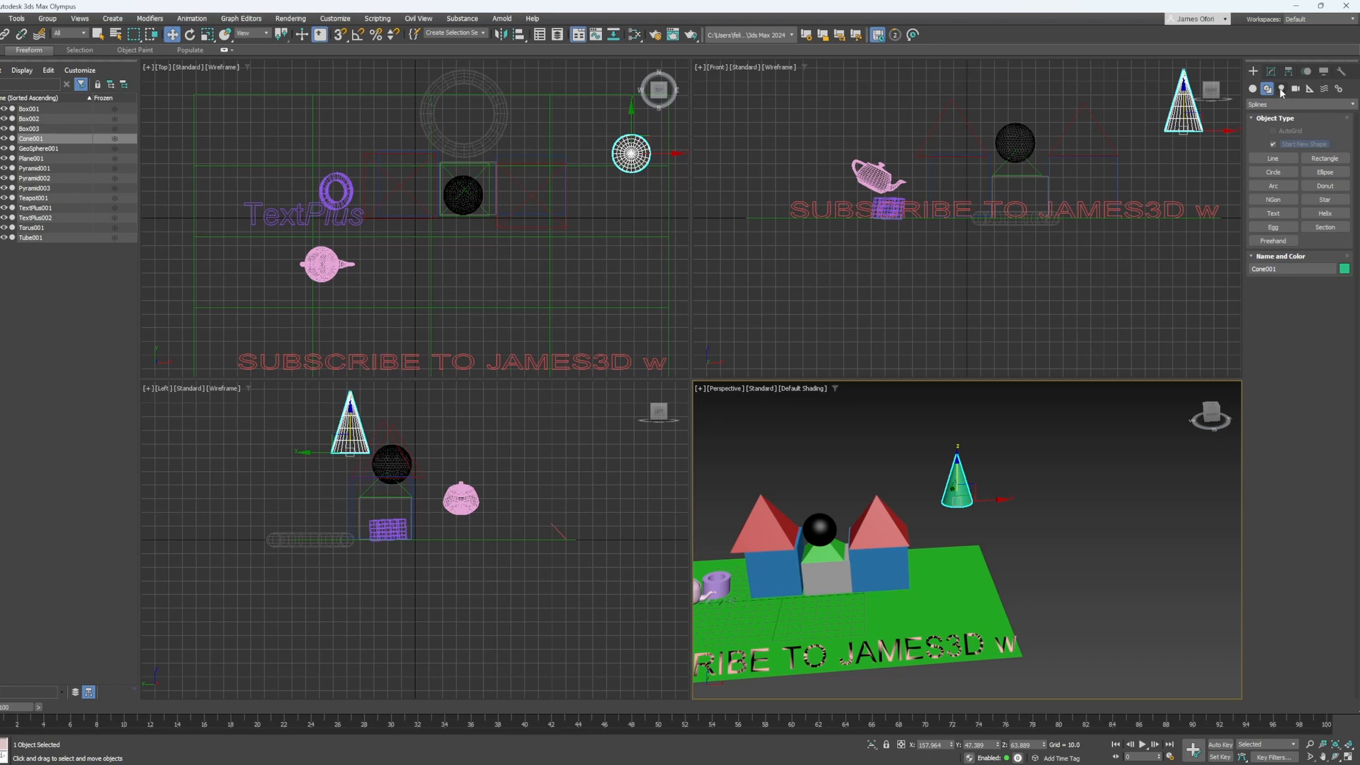
click(1282, 90)
click(1296, 89)
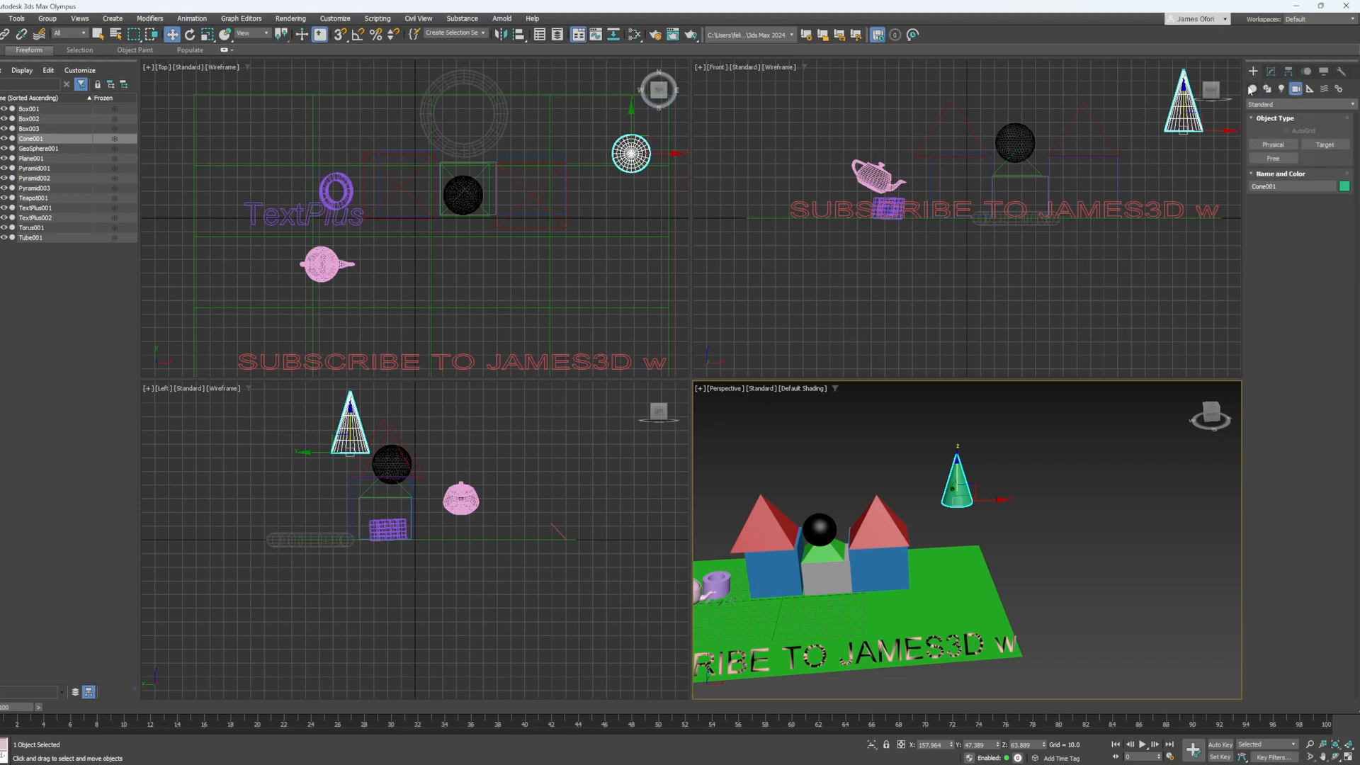
click(1251, 90)
click(1268, 90)
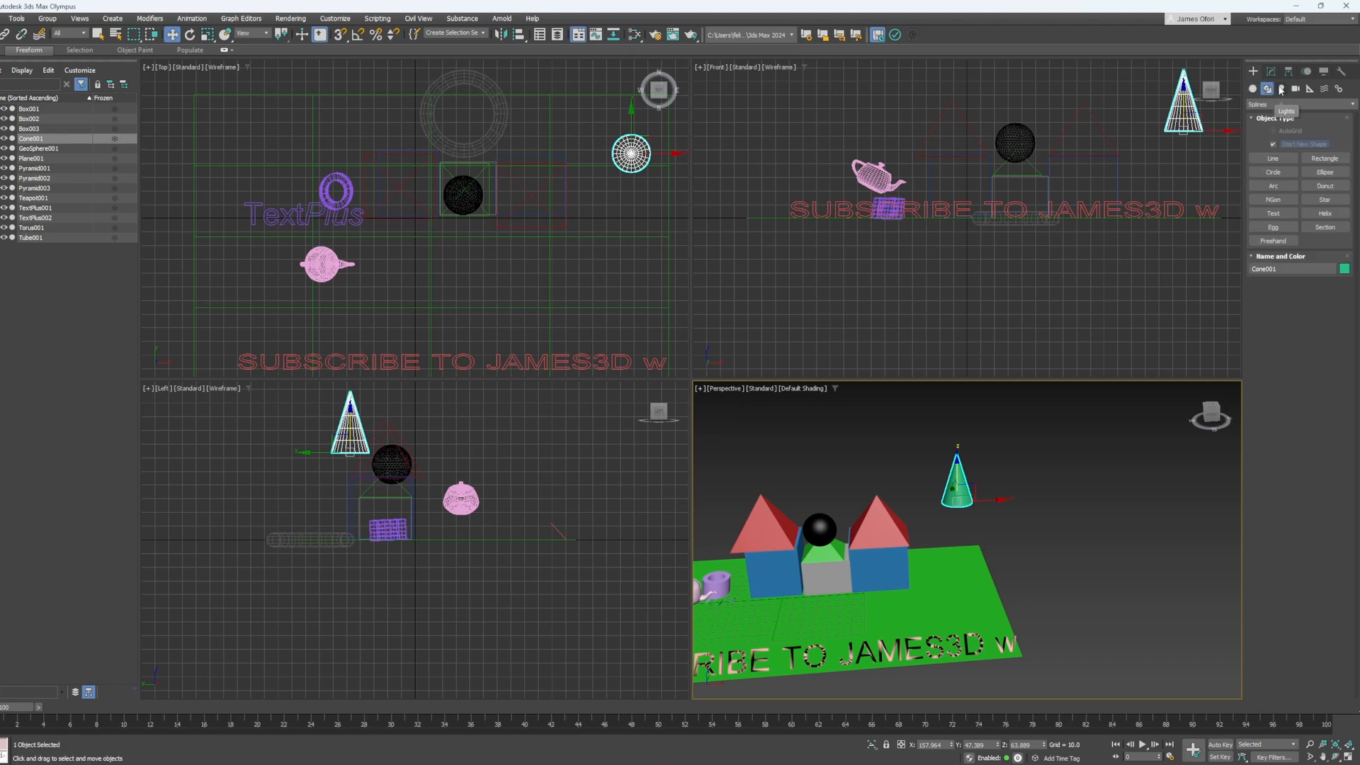
click(1280, 90)
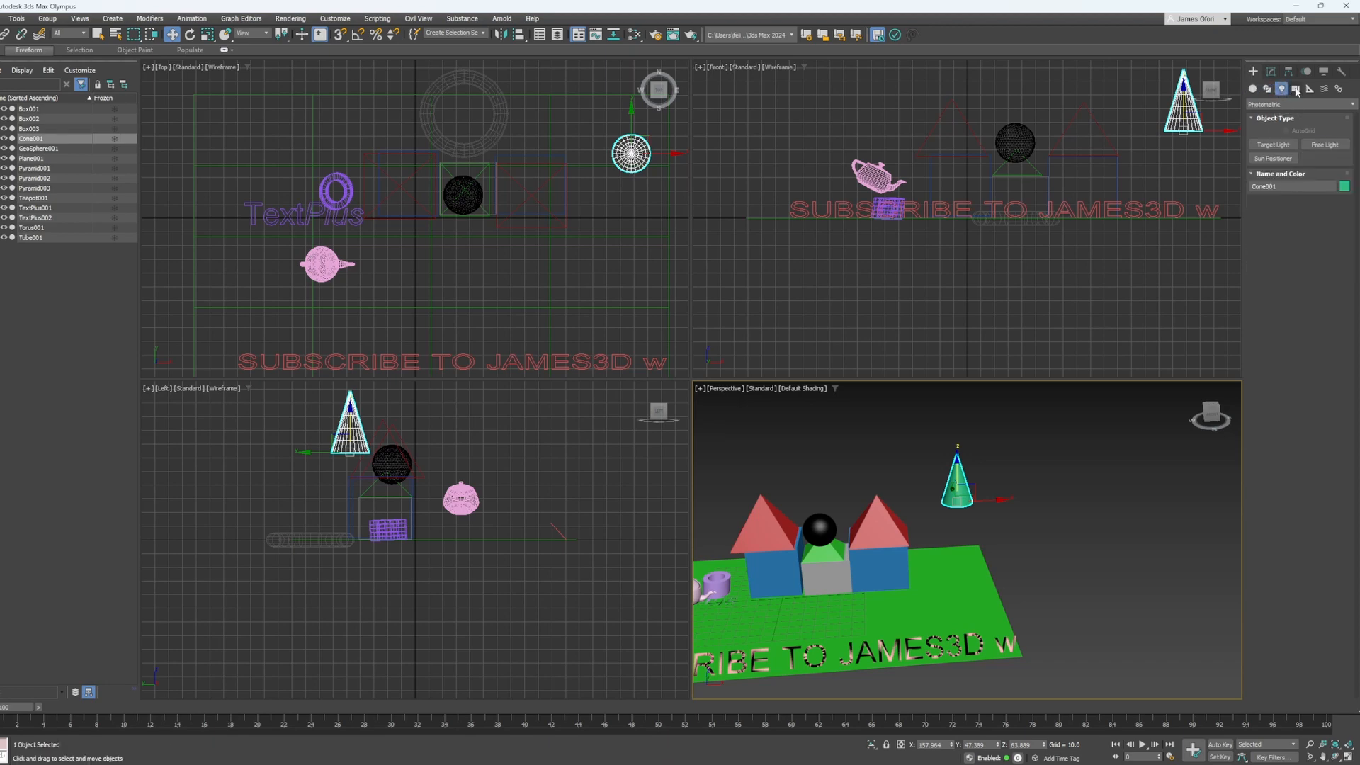
click(1296, 89)
click(1310, 90)
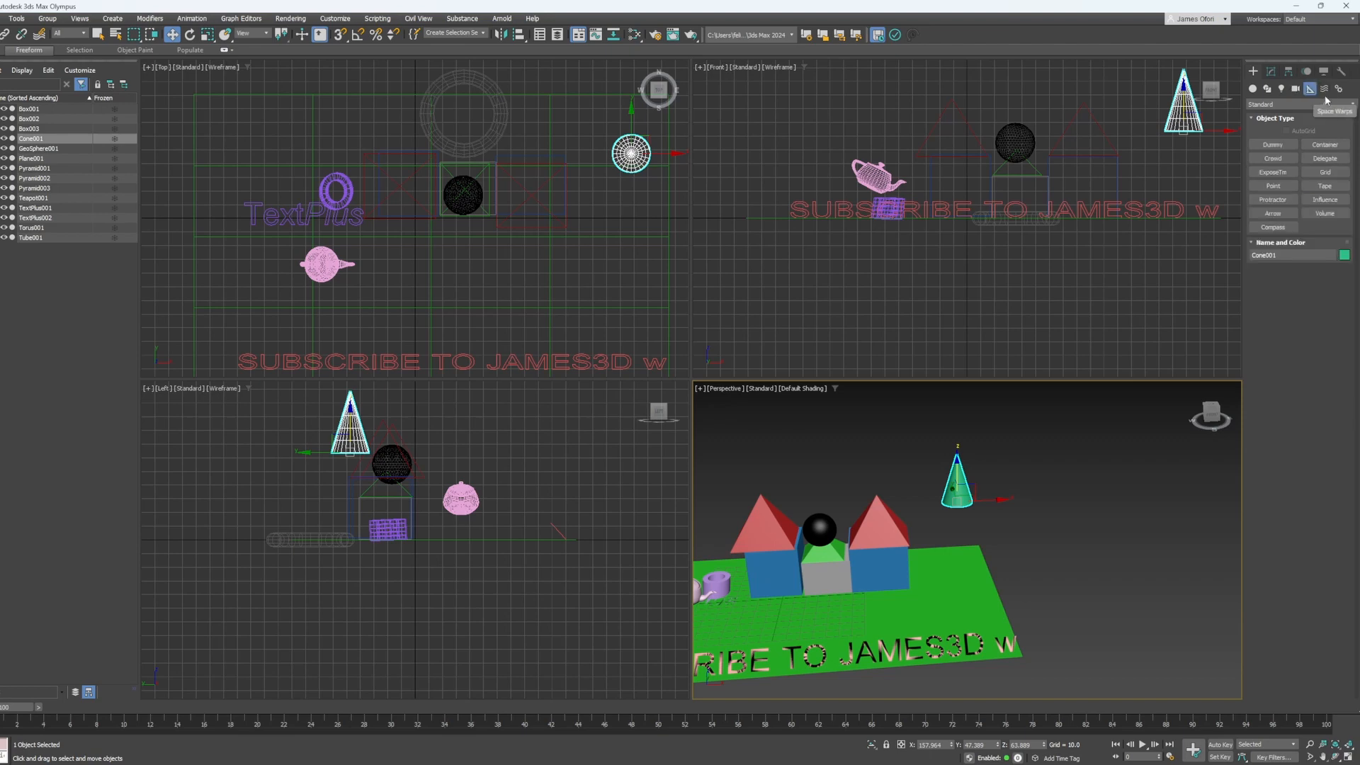
click(1323, 90)
click(1296, 89)
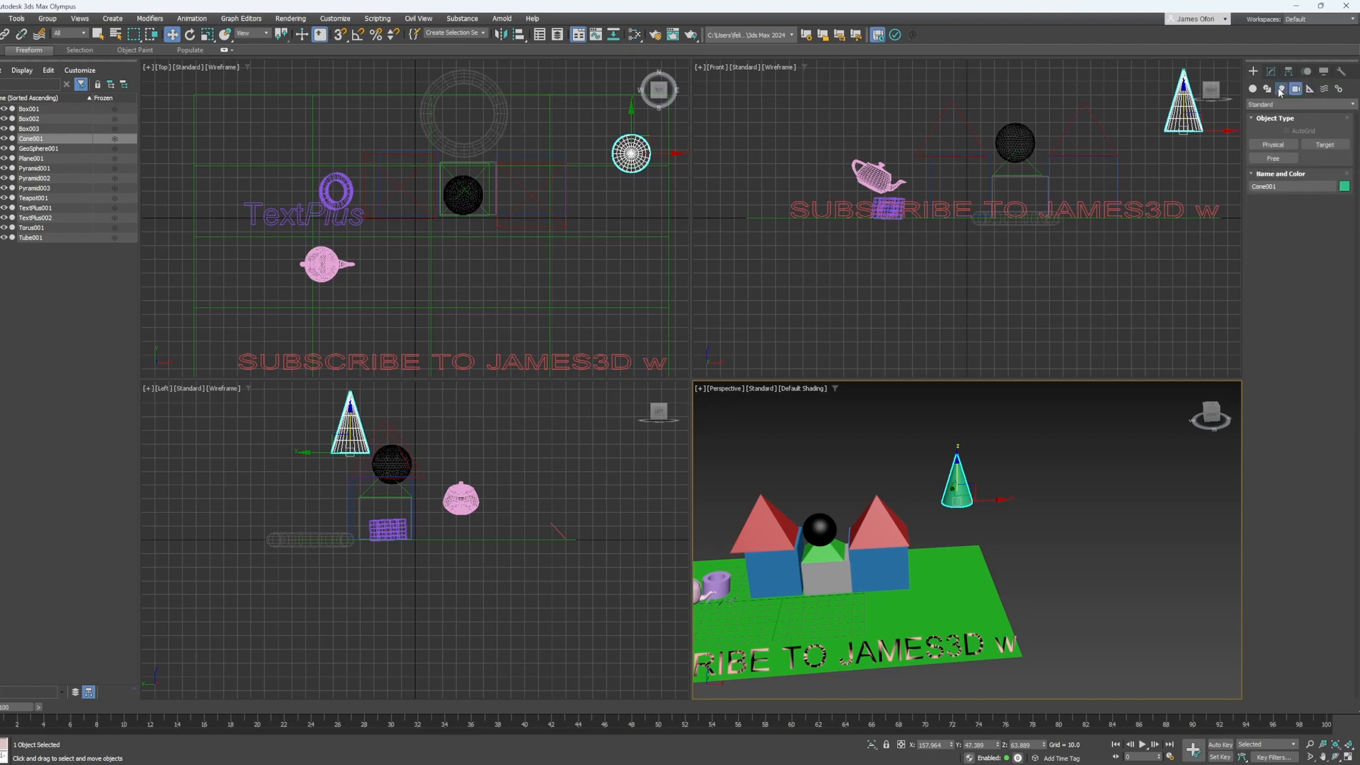
click(1272, 72)
click(1288, 74)
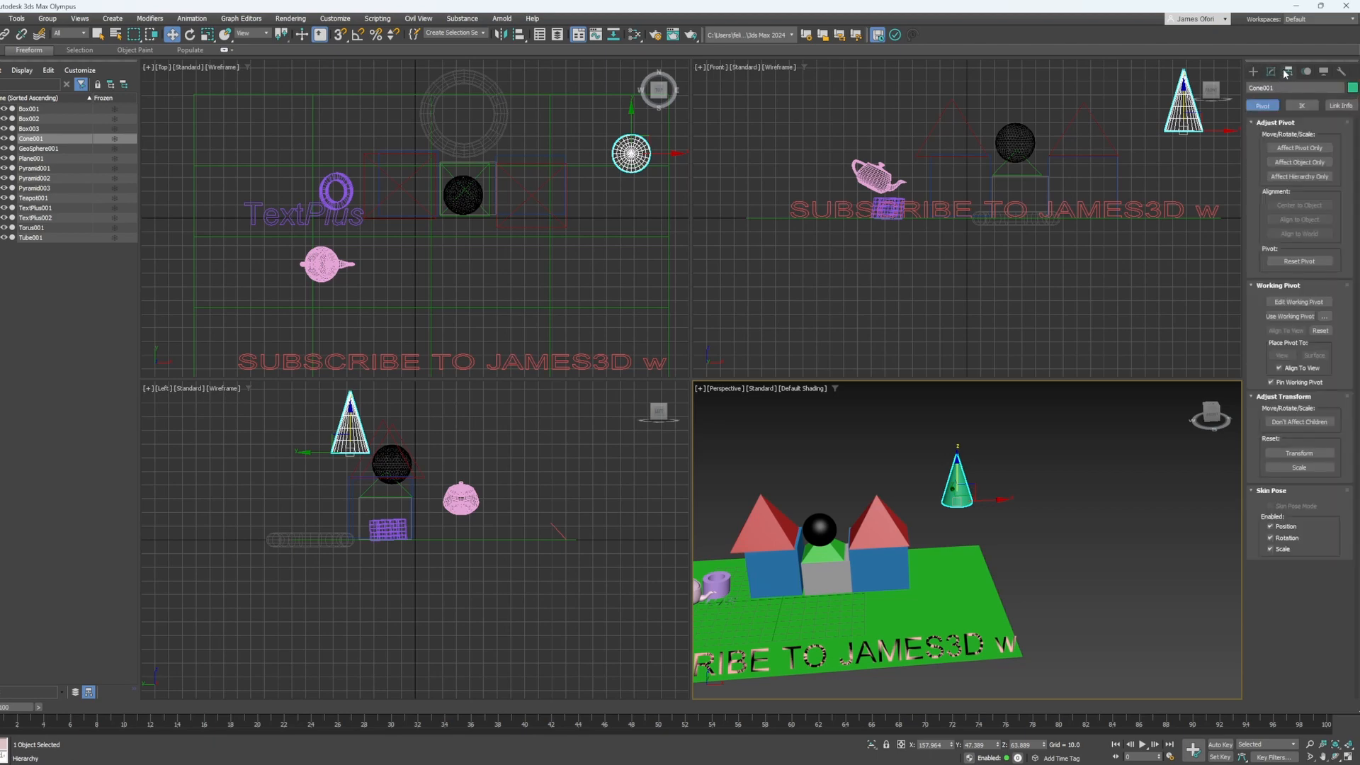
- Examine the available light categories and window object types, including the Sliding window's creation options
click(1252, 71)
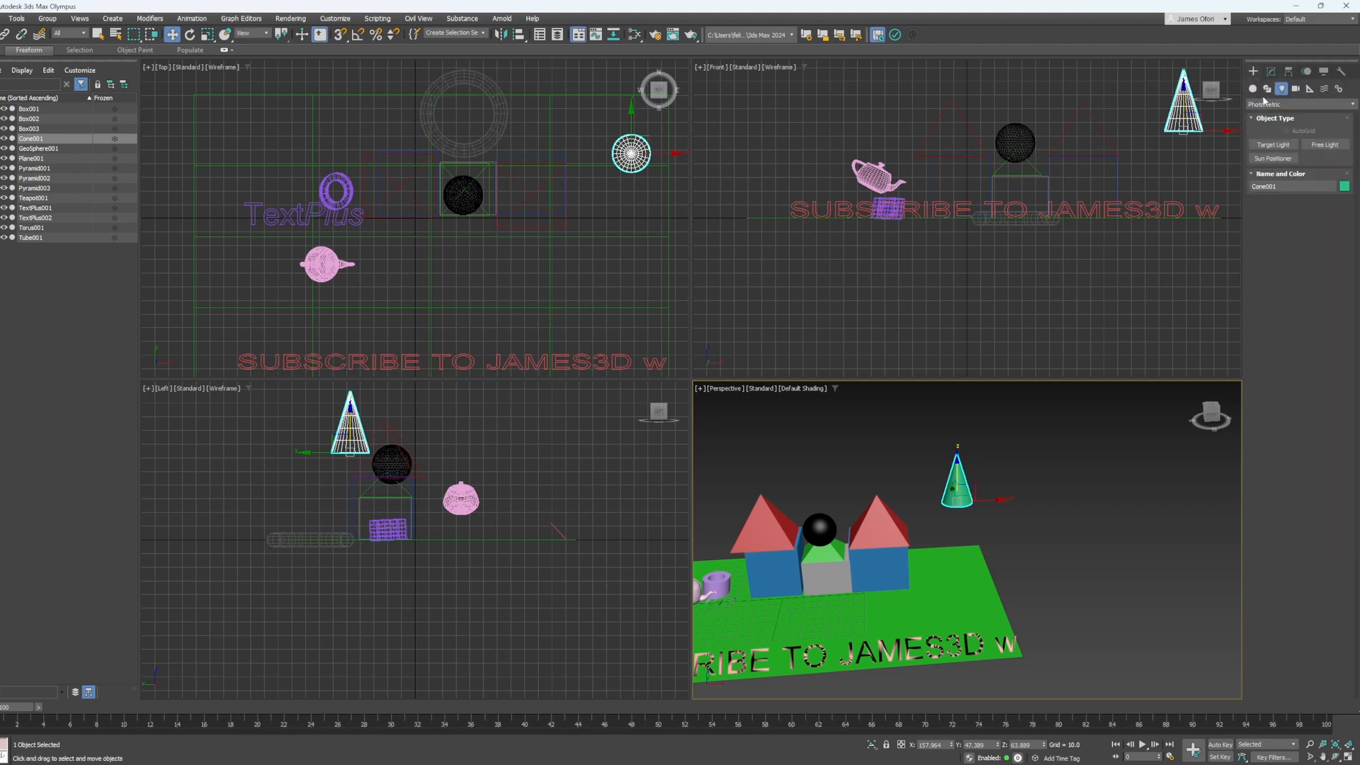
click(1269, 105)
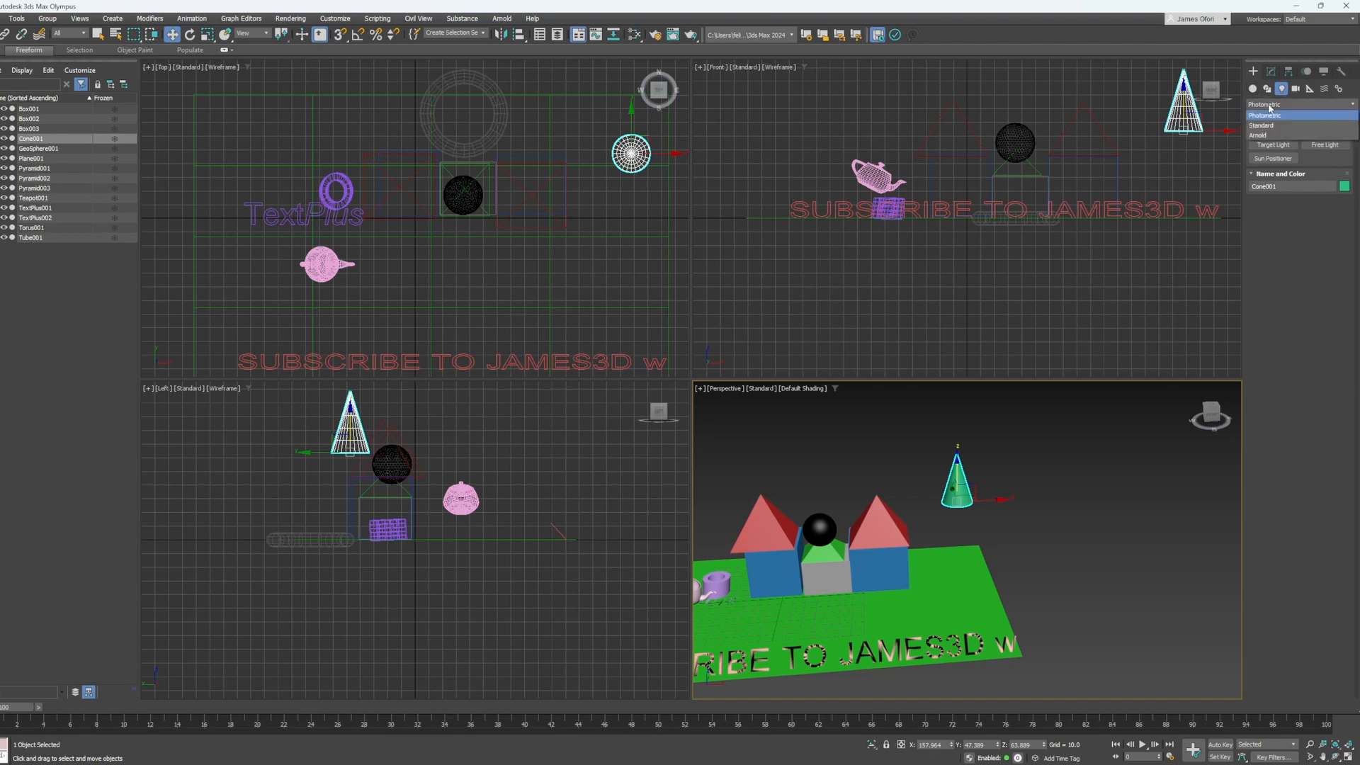
click(1262, 125)
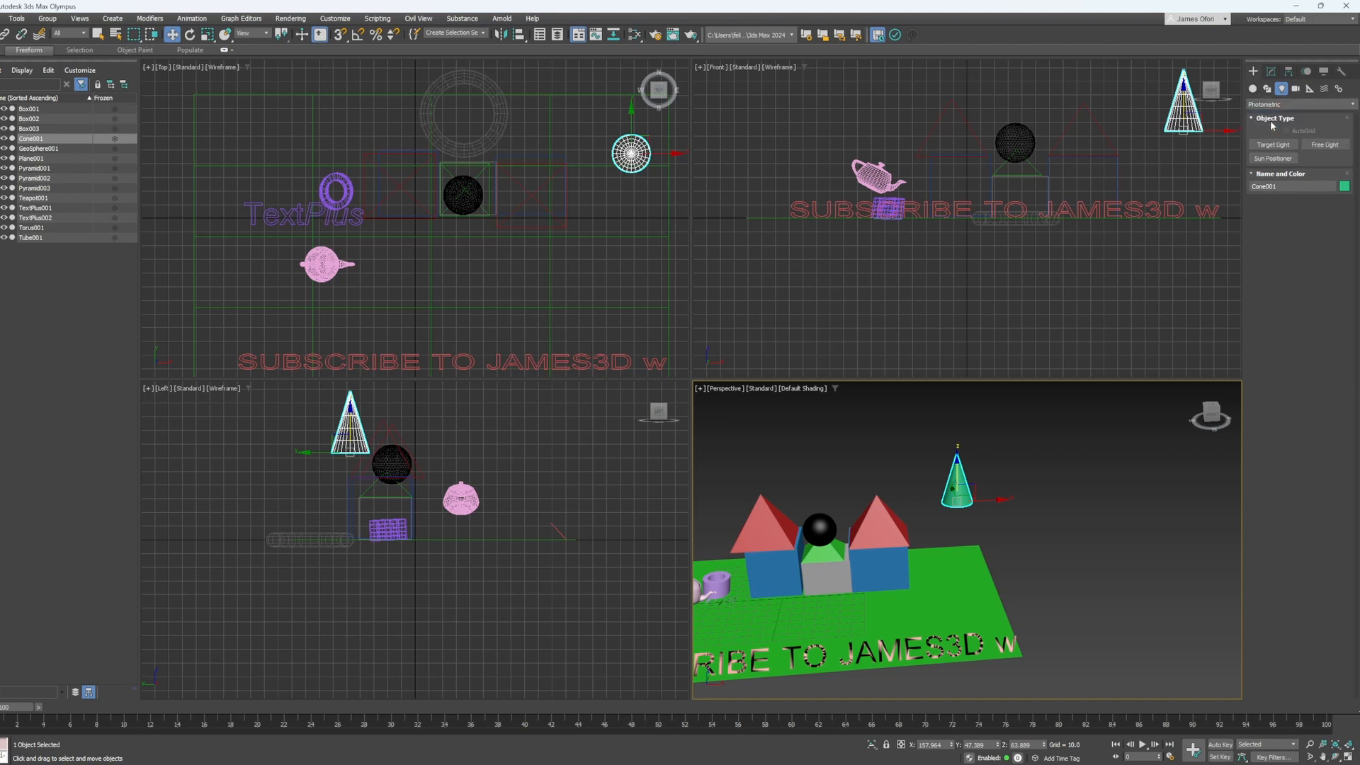
click(1253, 89)
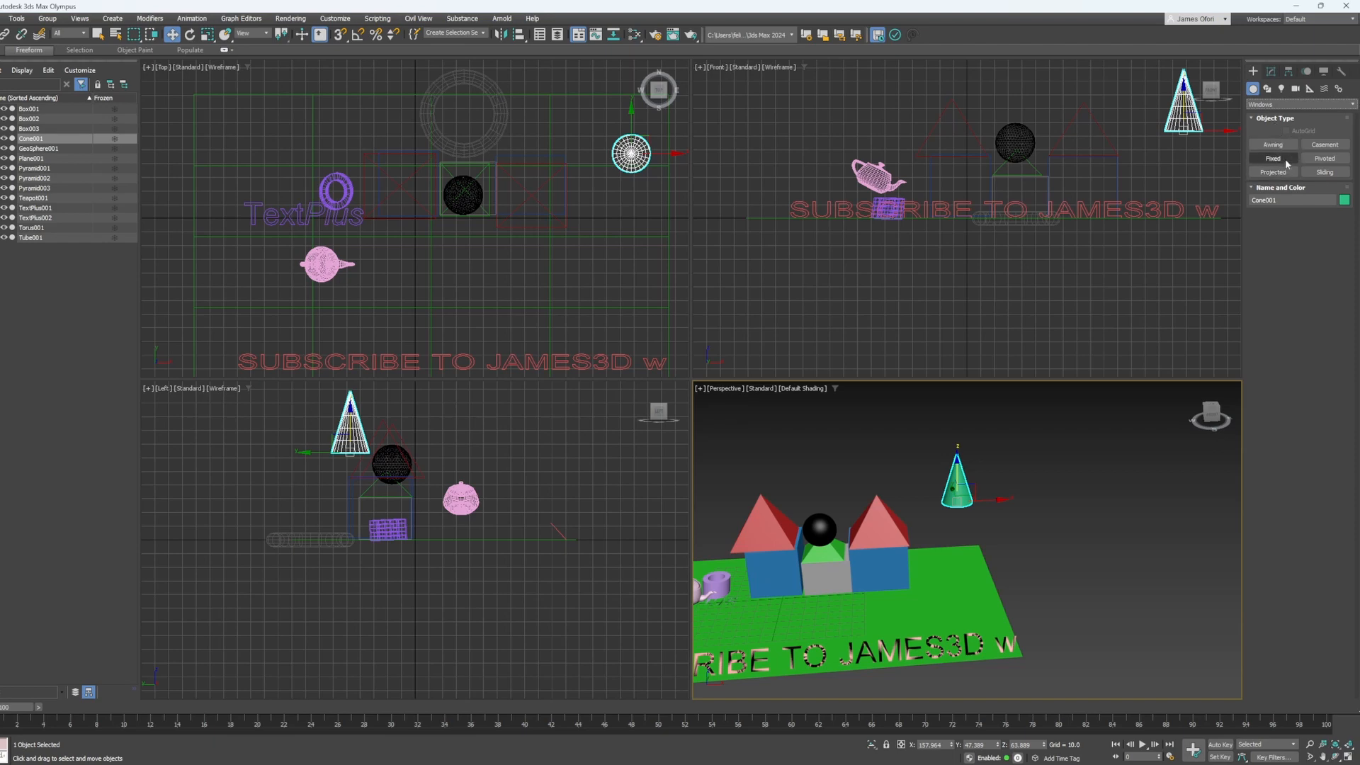
click(1321, 173)
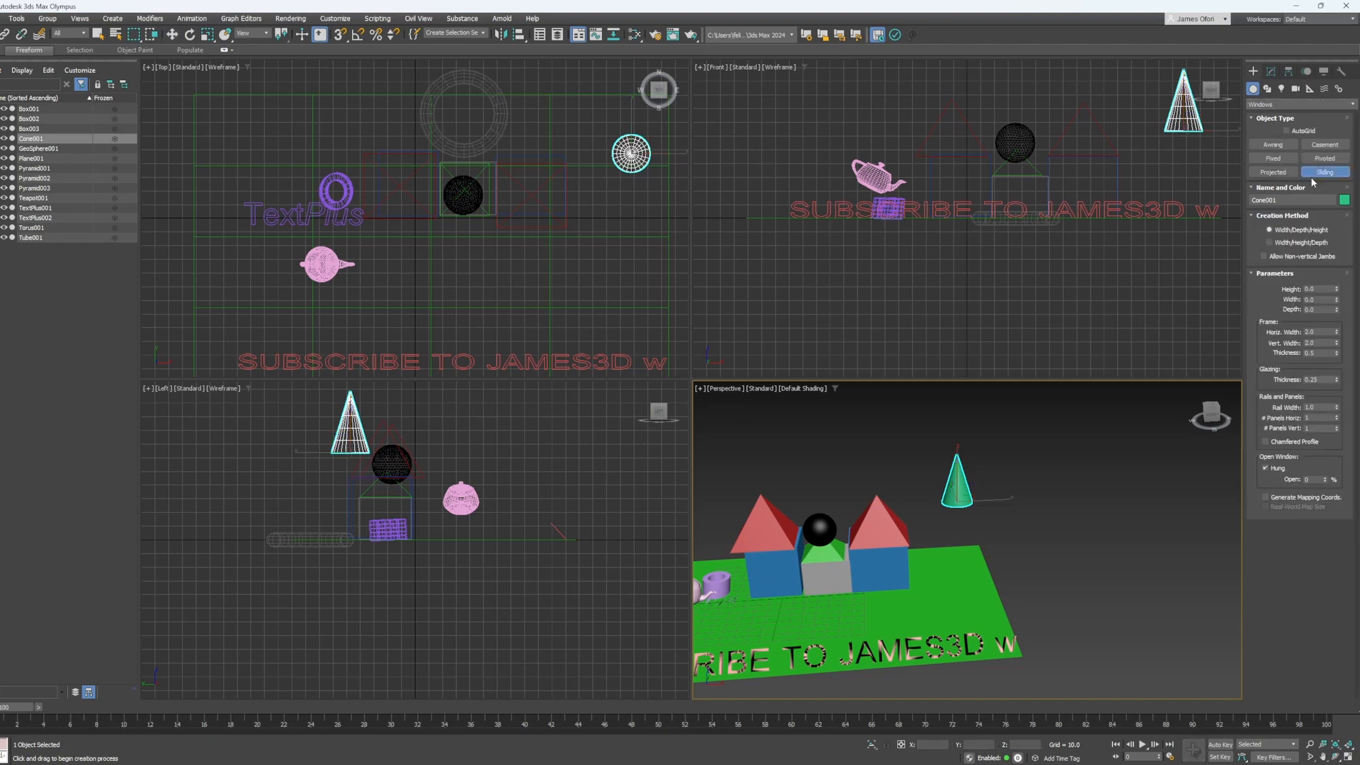
- Create a standard primitive cylinder below the green cone, with a radius of about 7 and a height of about 35
click(1283, 105)
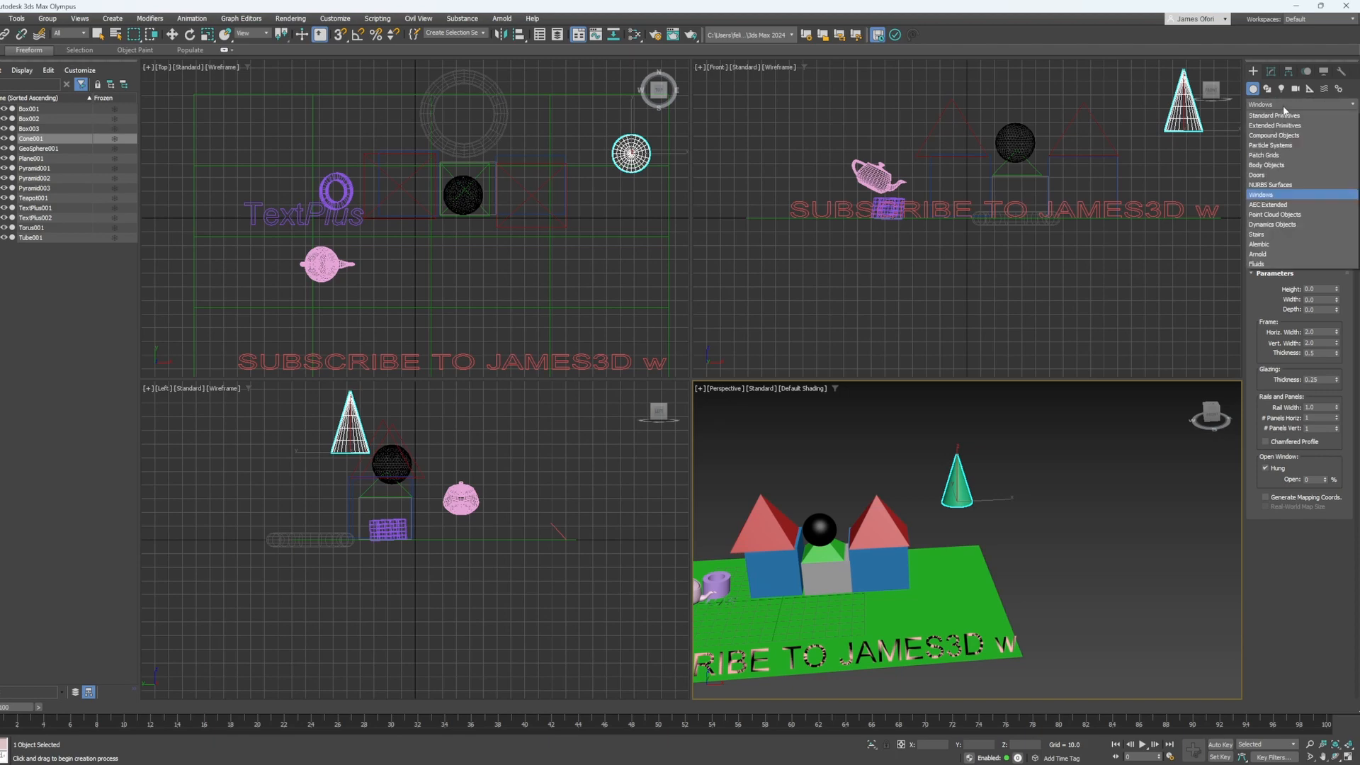
click(1292, 115)
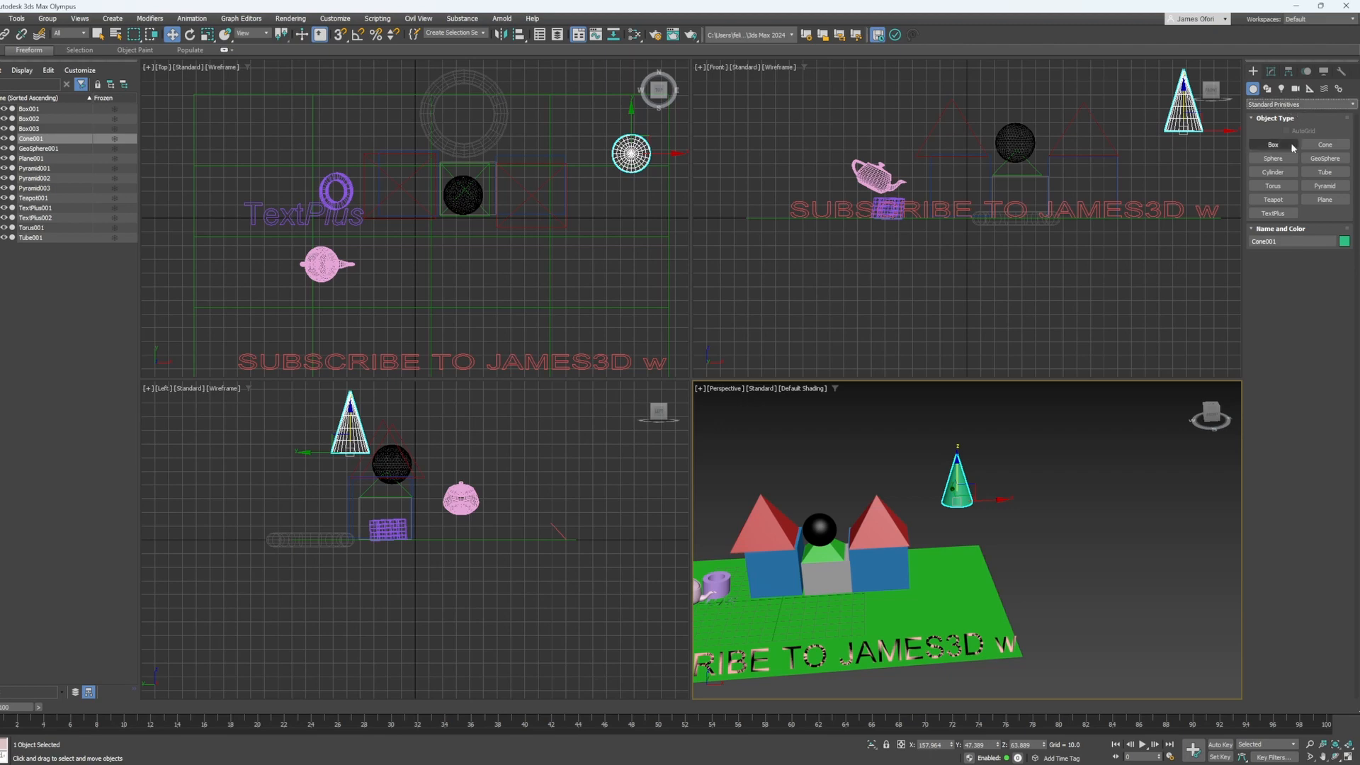
click(1273, 171)
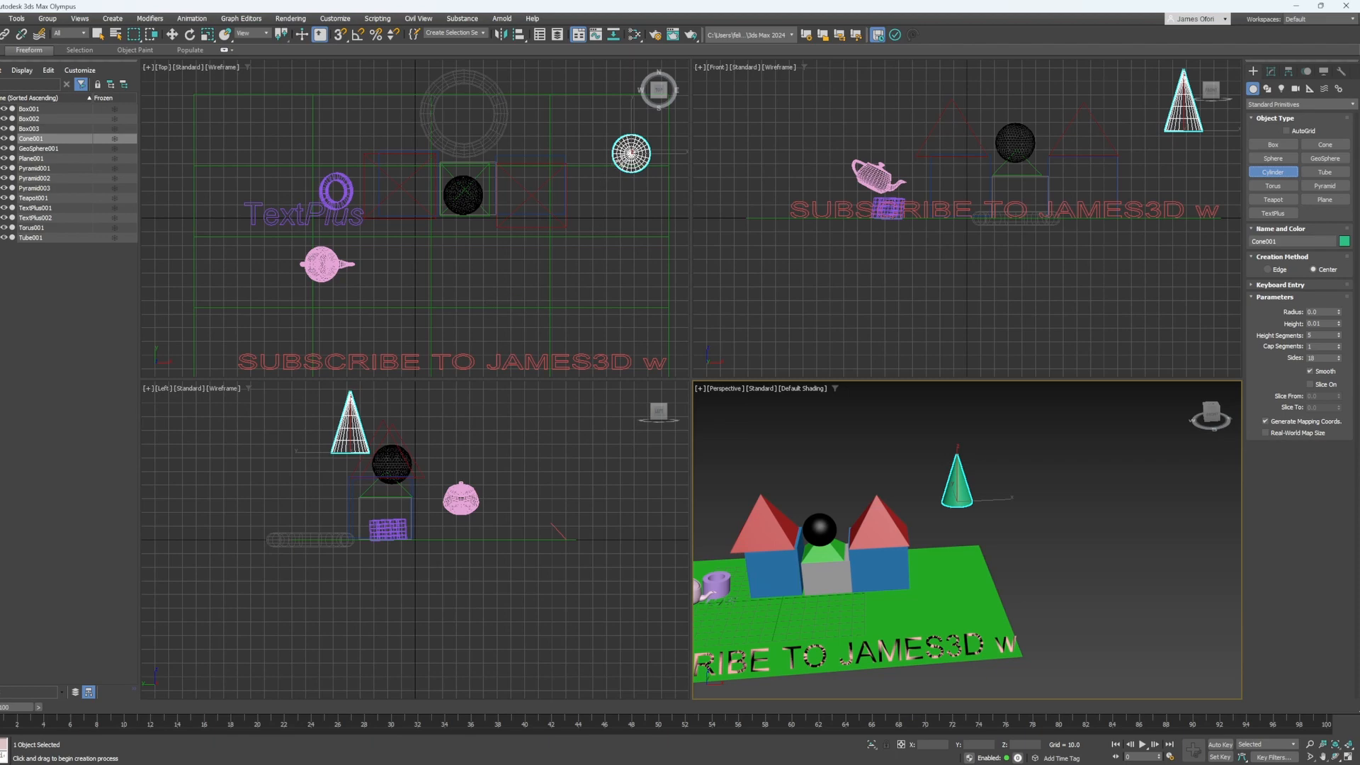
drag(623, 162, 629, 153)
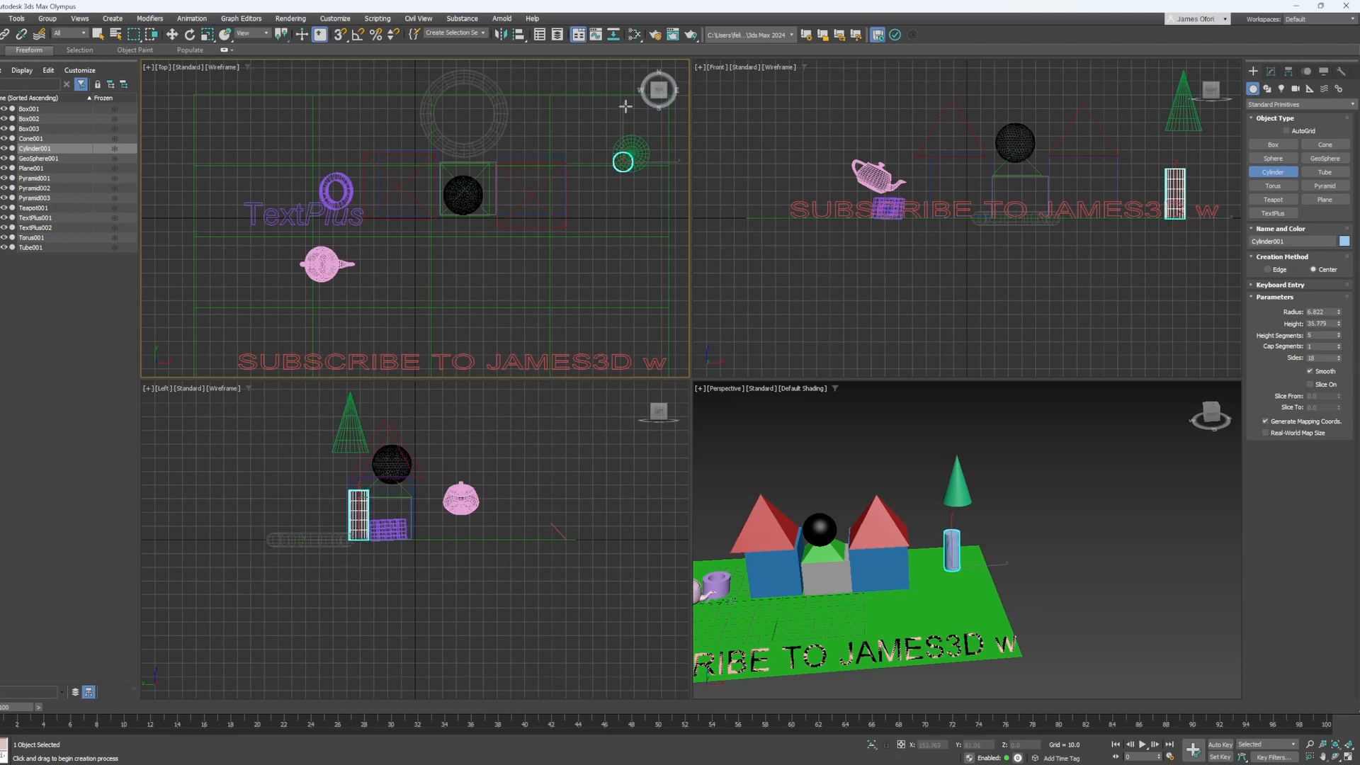
click(626, 106)
- Rename the new cylinder as tree base_001
click(1318, 241)
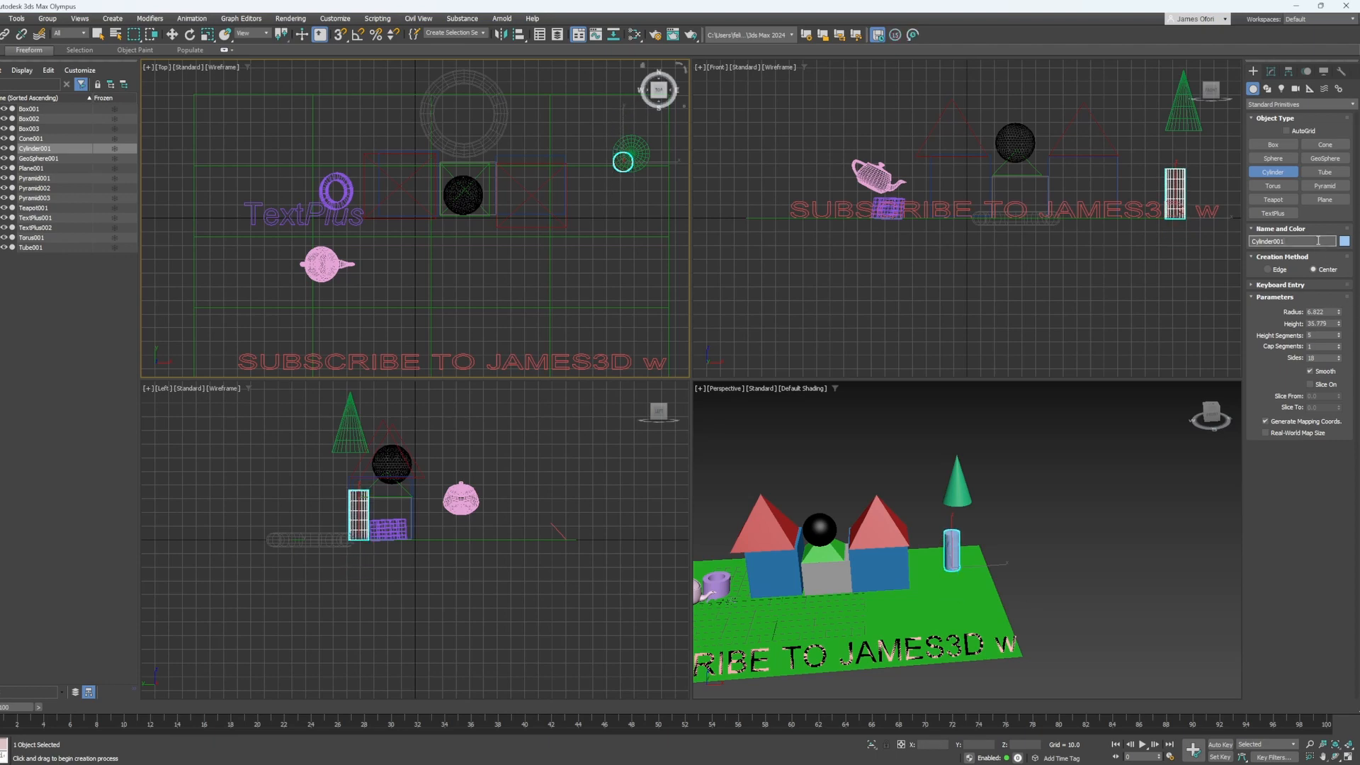
drag(1278, 241, 1236, 231)
text(tree base)
key(Return)
click(1283, 231)
click(1258, 230)
key(Return)
- Try to give the tree base a custom dark brown object colour
click(1343, 241)
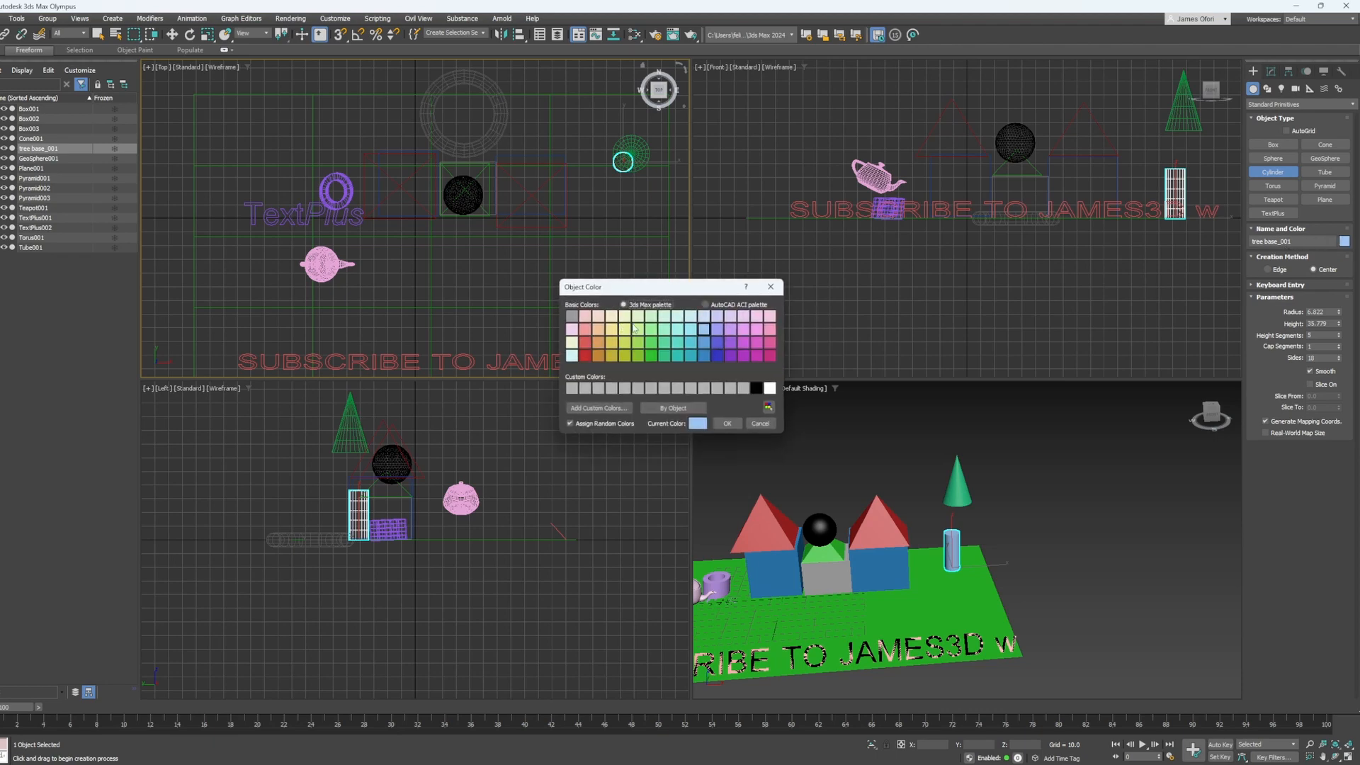
click(768, 407)
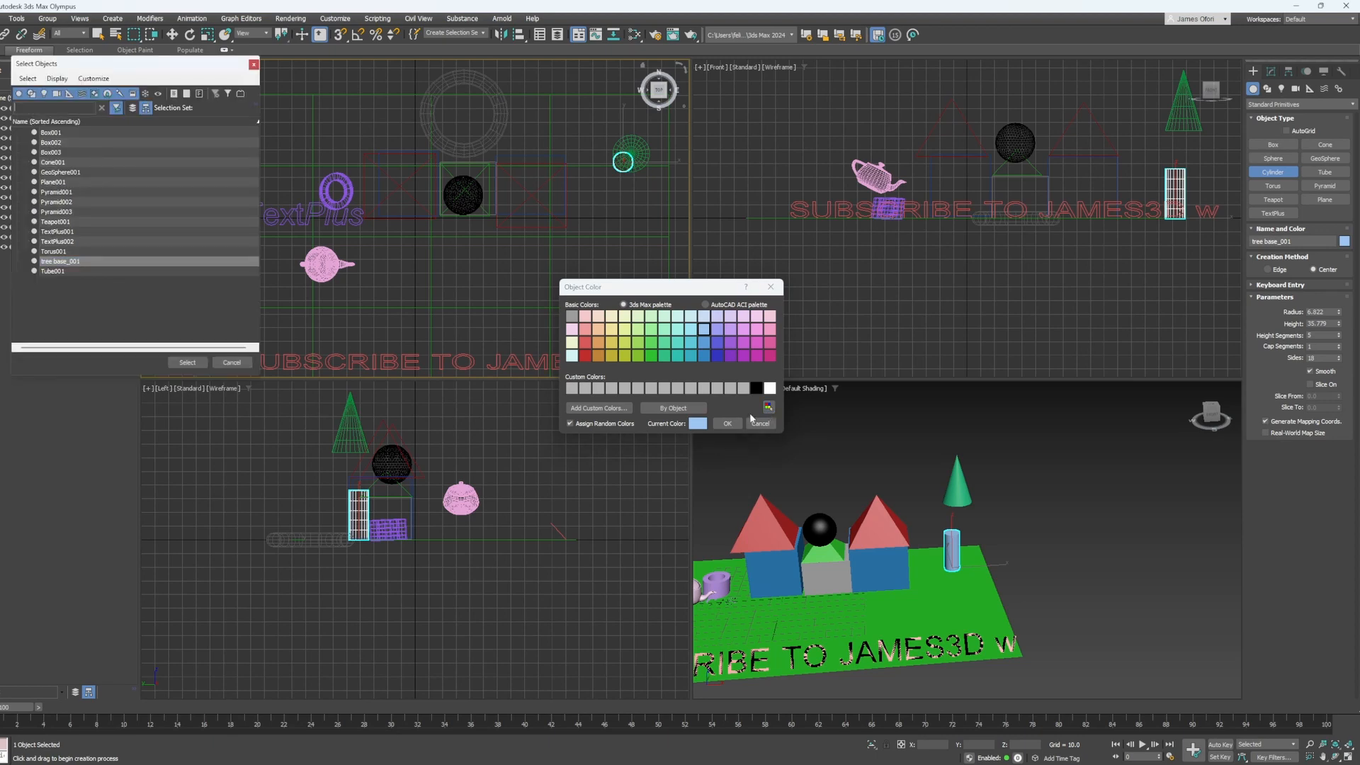
click(253, 64)
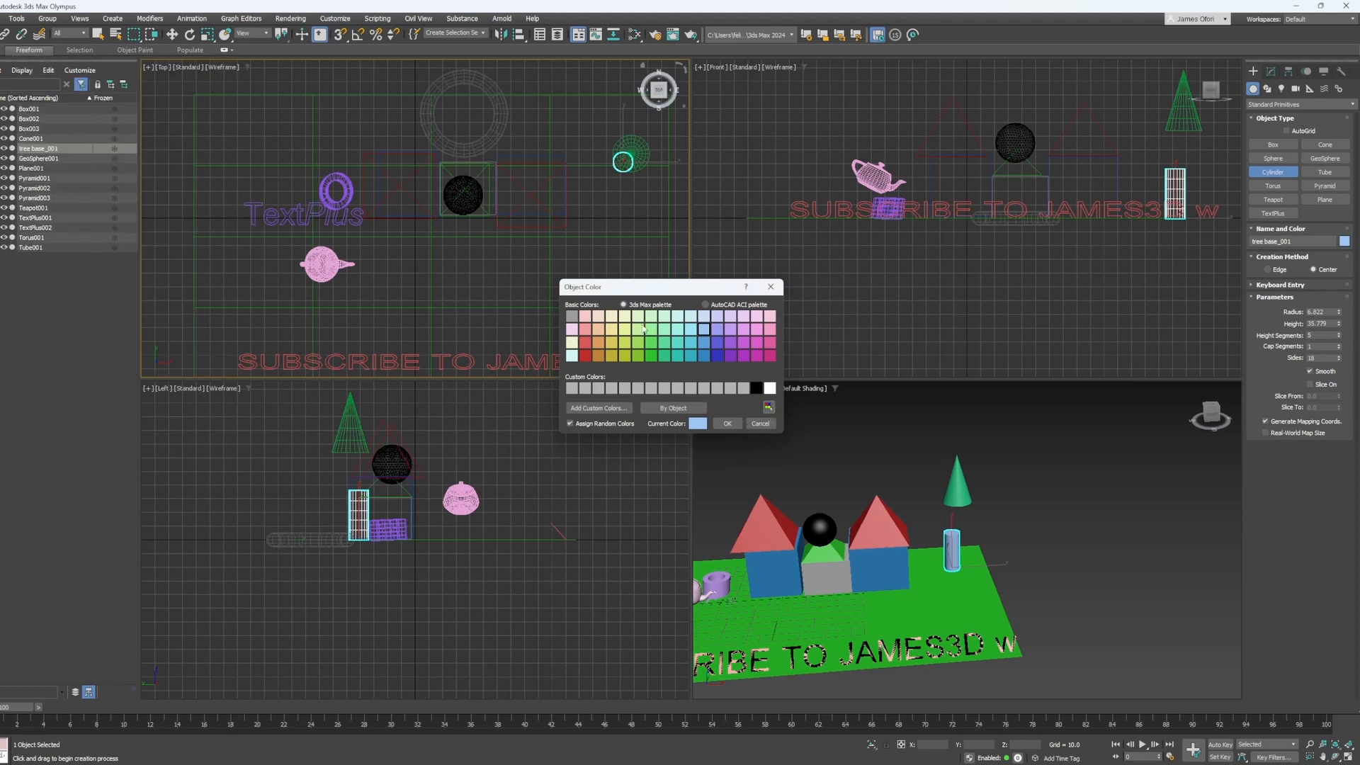
click(598, 408)
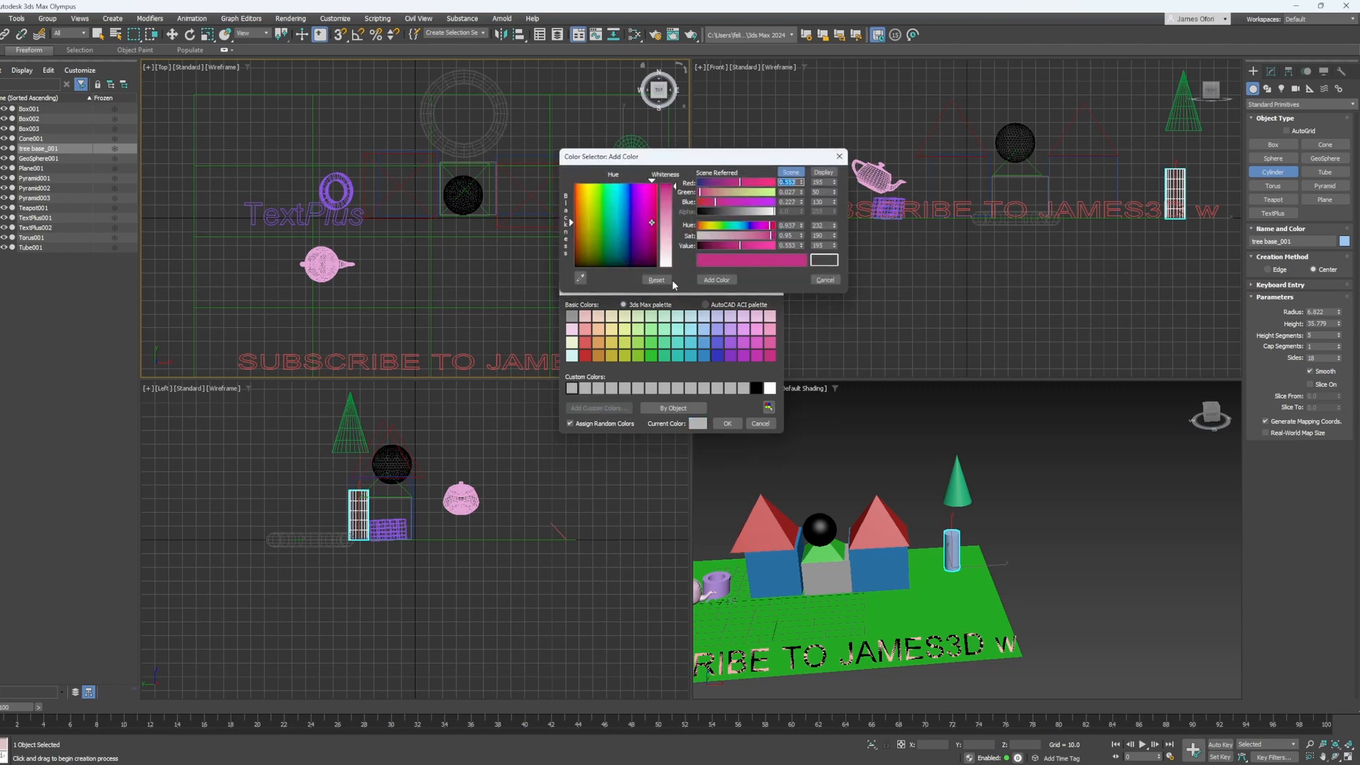
drag(644, 226, 652, 226)
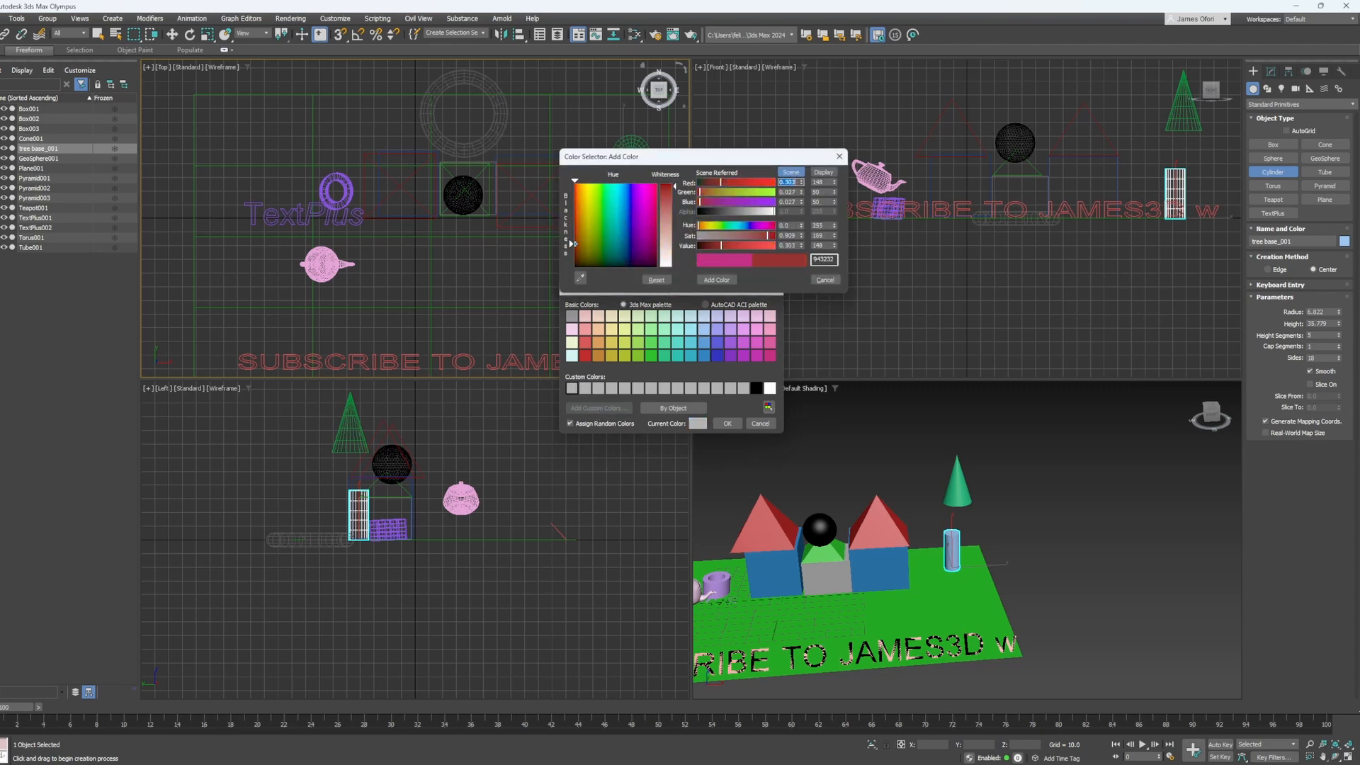
mouse_move(575, 263)
mouse_down()
mouse_move(579, 220)
mouse_move(579, 259)
mouse_up()
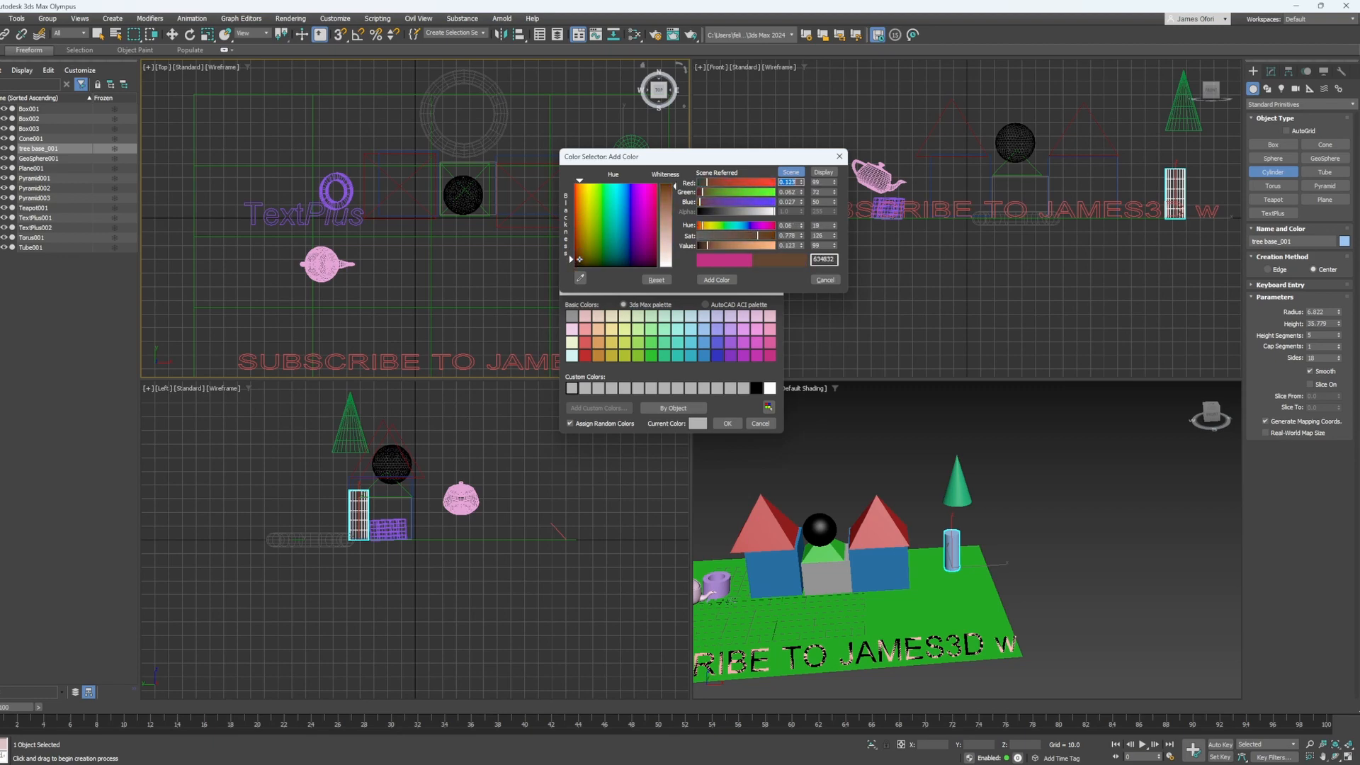
click(728, 423)
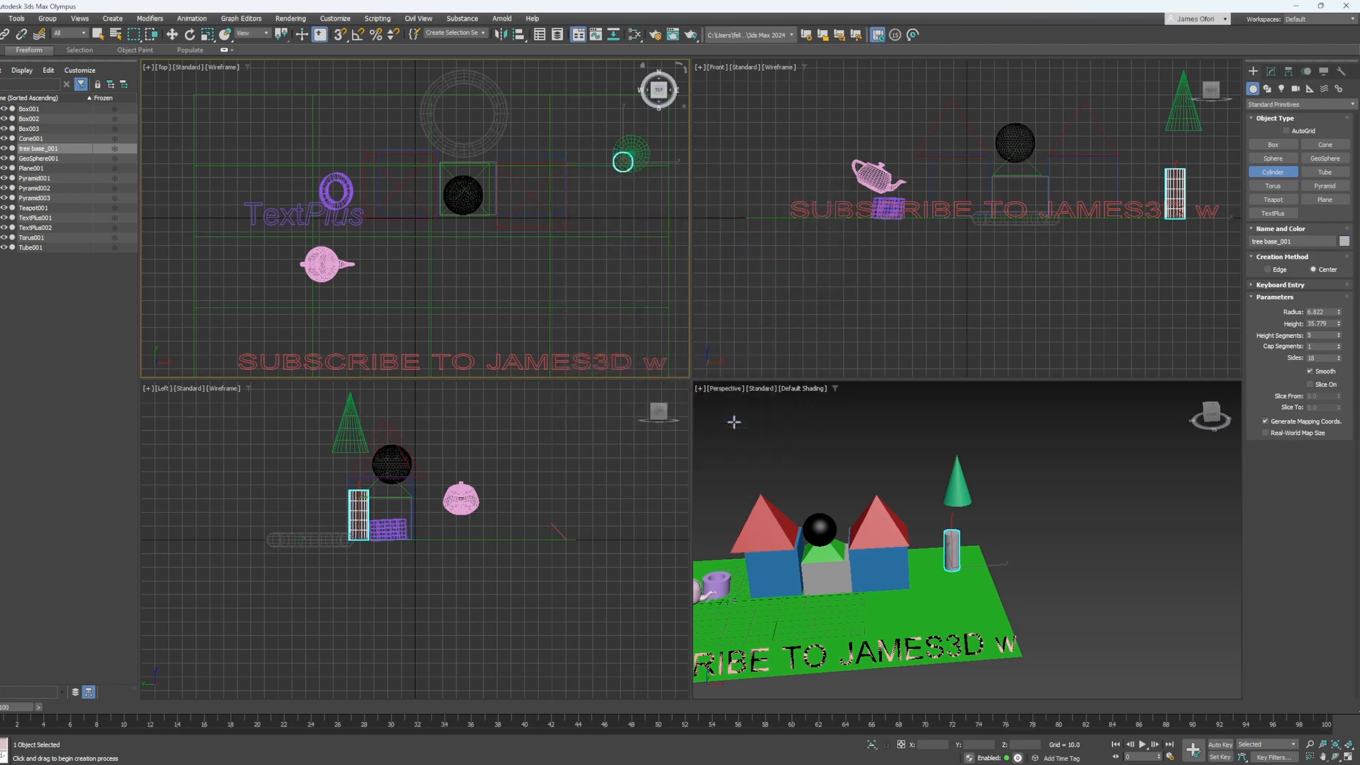
scroll(983, 582, up, 3)
scroll(879, 532, down, 4)
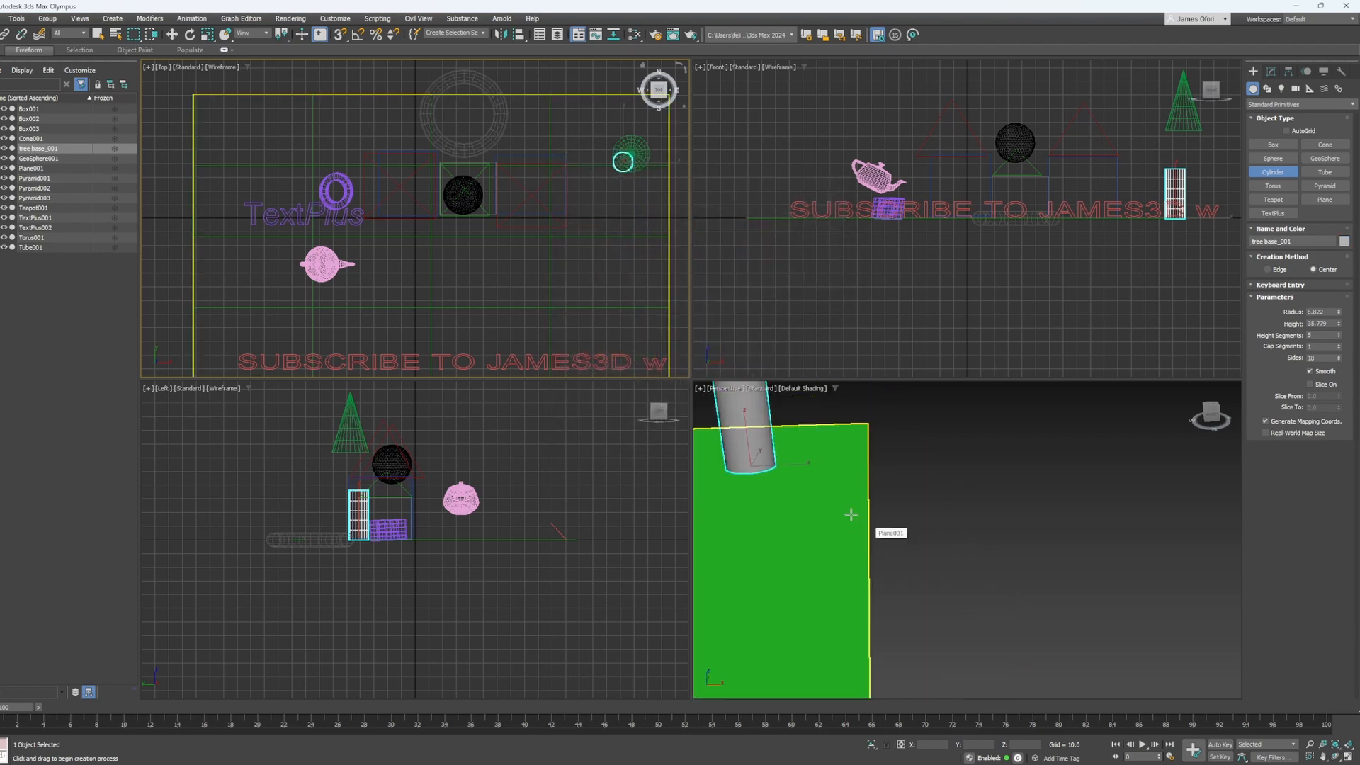
- Add dark brown 46251D to the custom colours and apply it as the tree base's object colour
click(1344, 241)
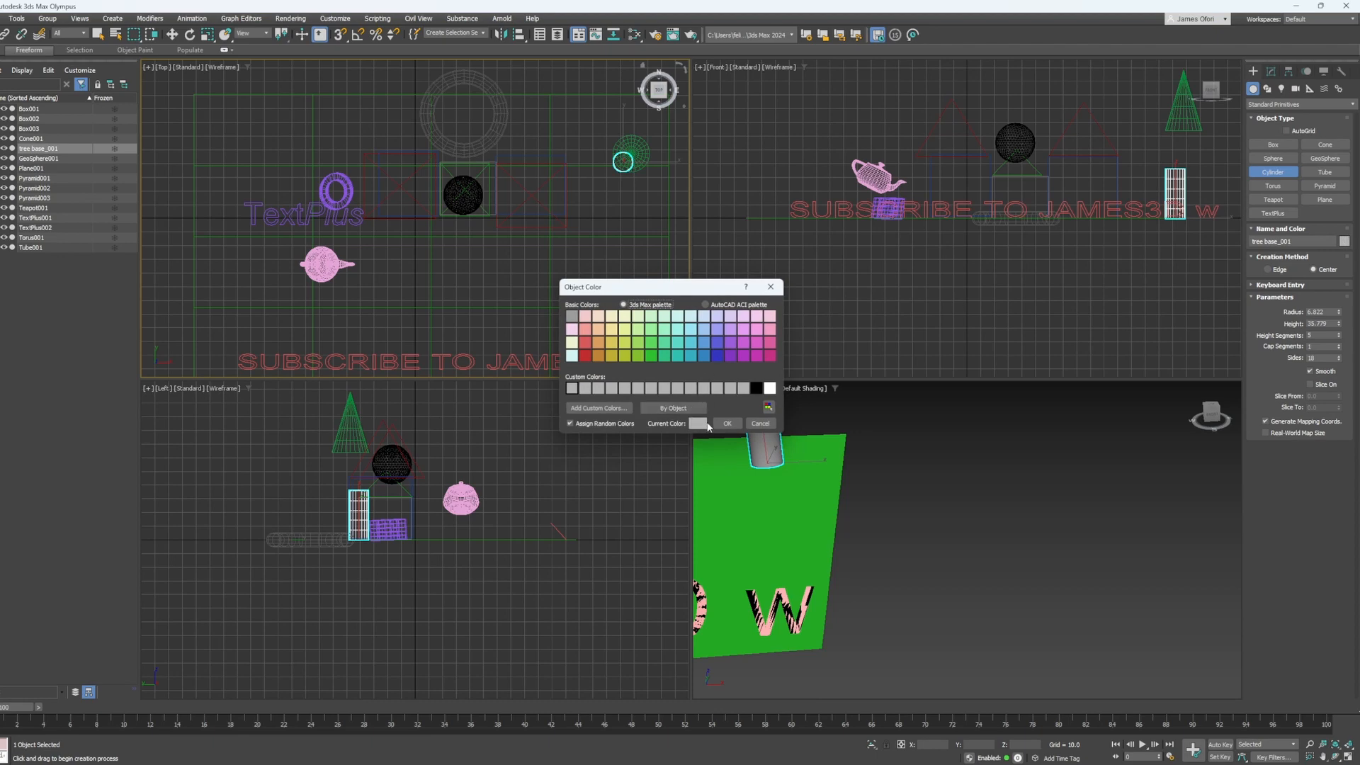
click(708, 304)
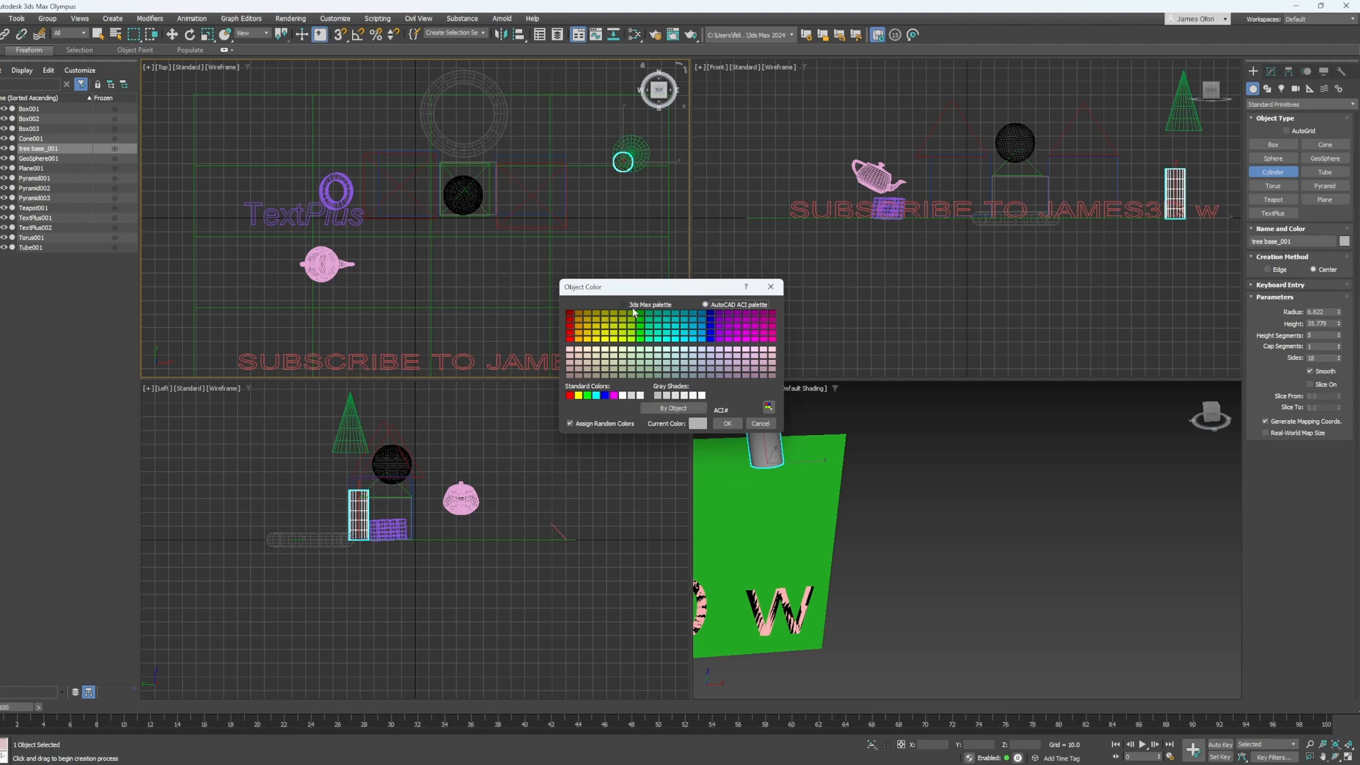
click(768, 406)
click(253, 64)
click(623, 305)
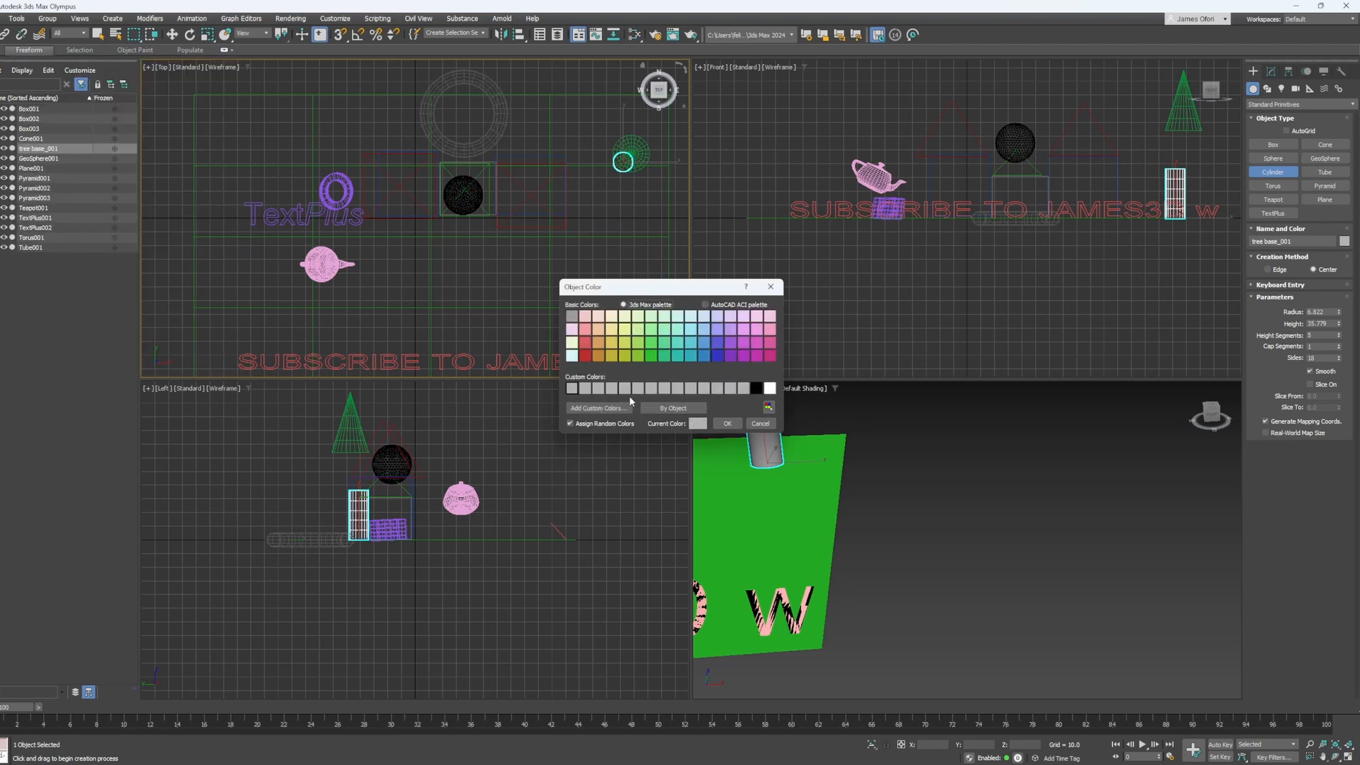
click(611, 408)
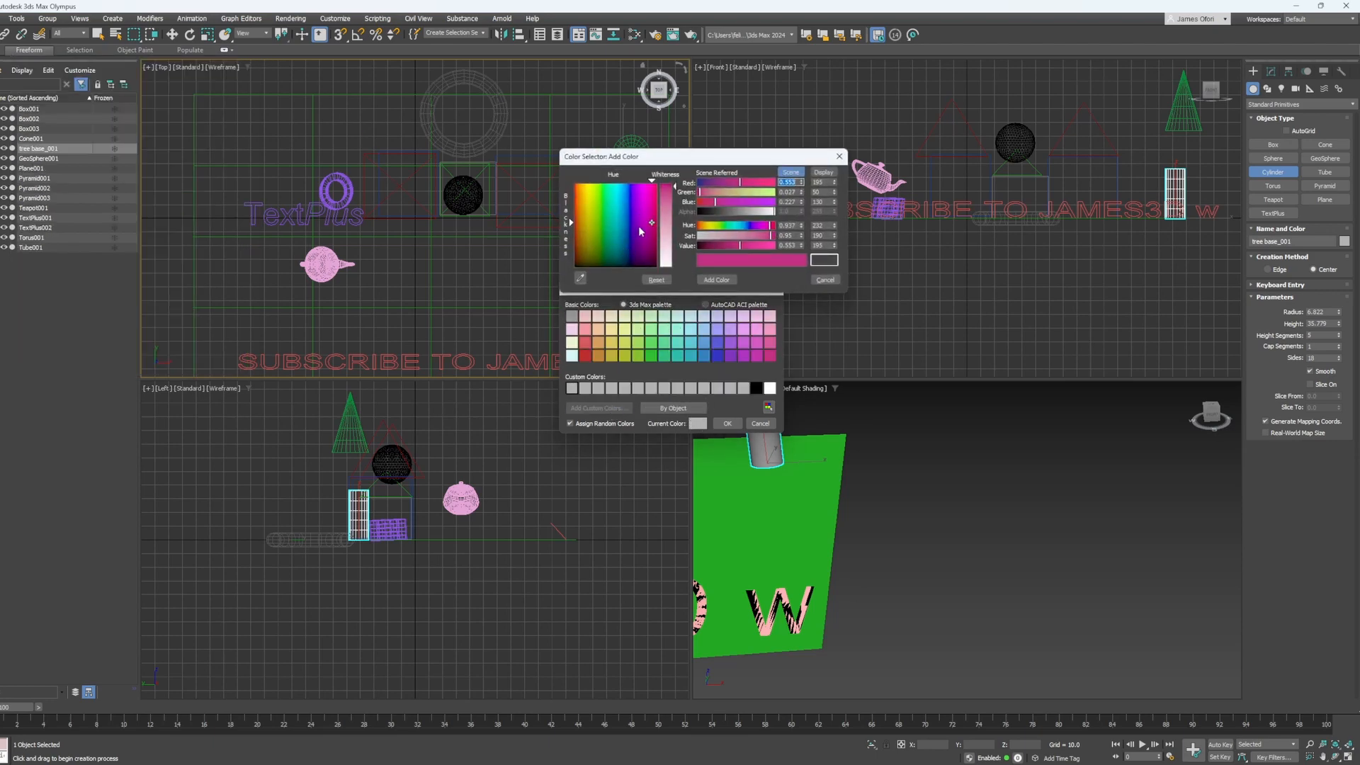
mouse_move(640, 231)
mouse_down()
mouse_move(573, 215)
mouse_move(576, 253)
mouse_up()
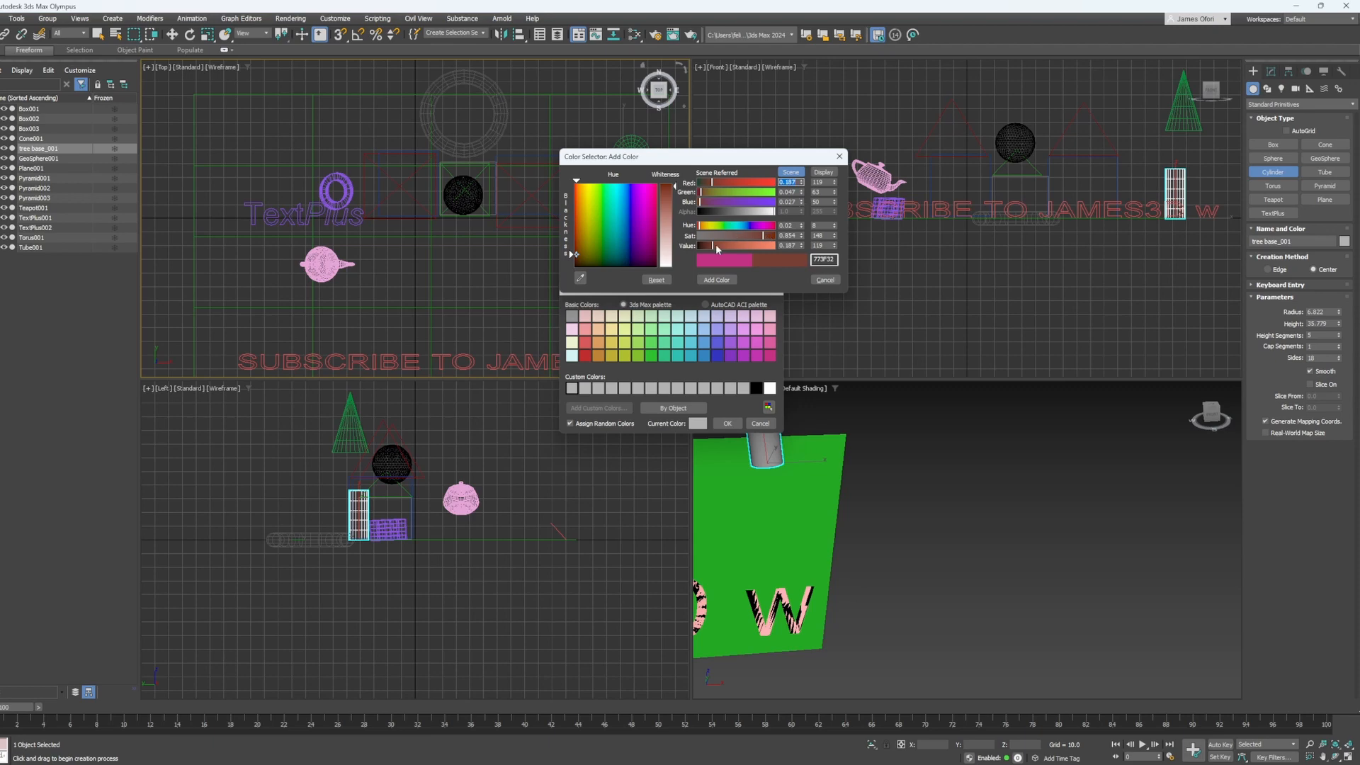
drag(716, 246, 703, 247)
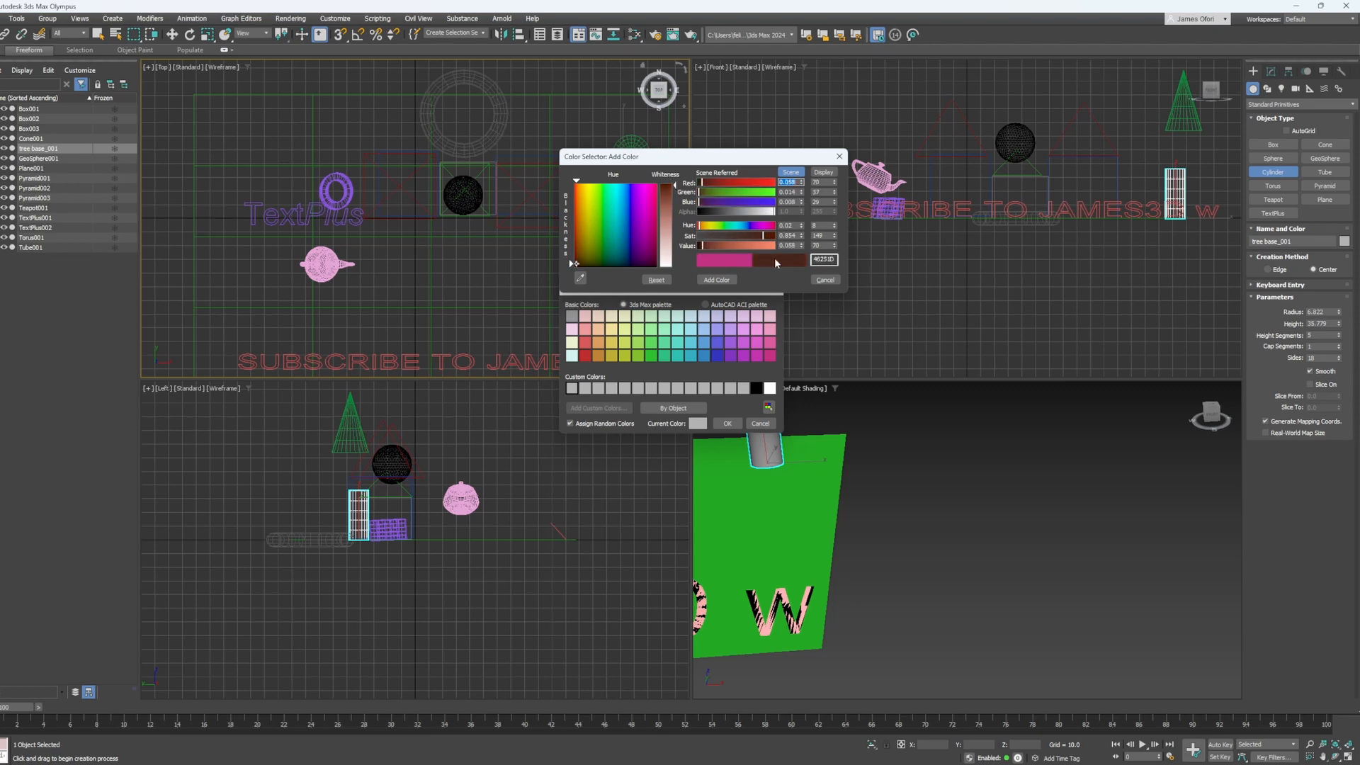
click(728, 280)
click(728, 280)
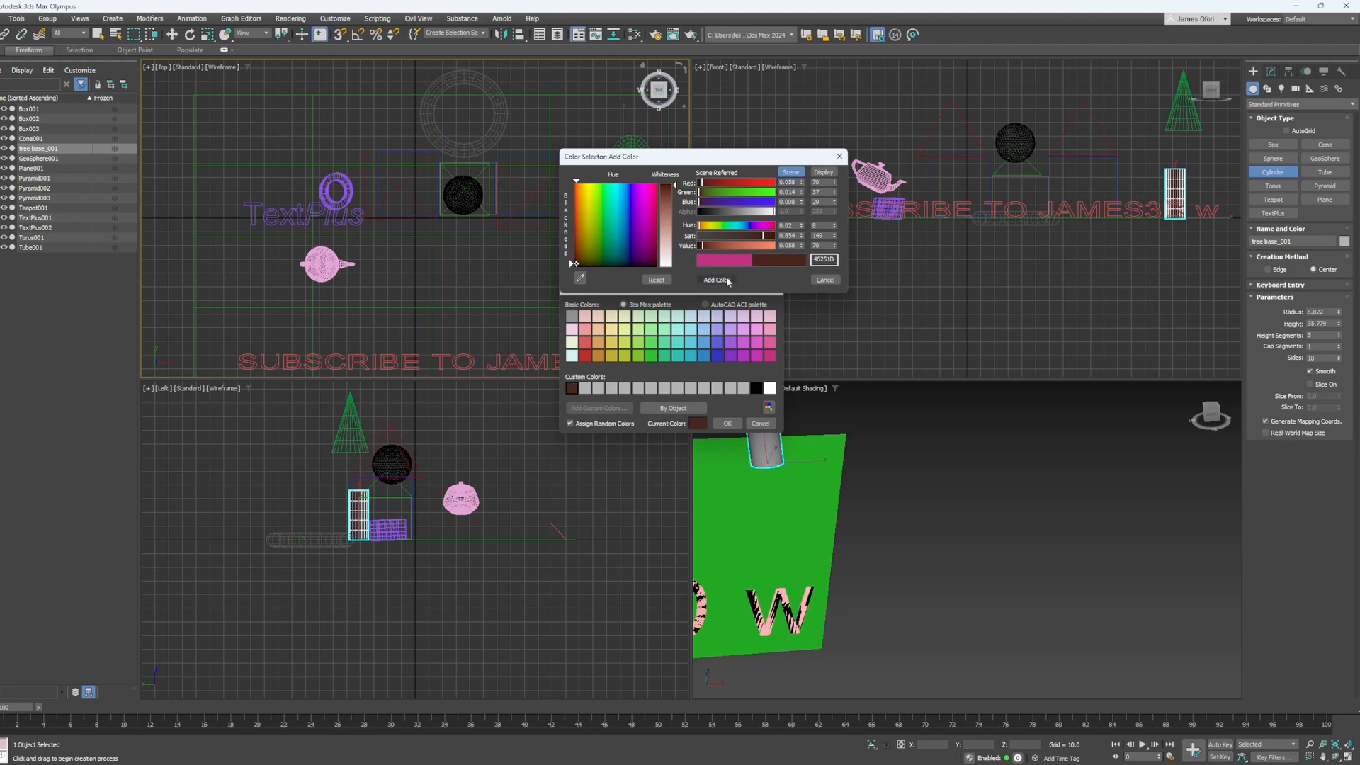
click(727, 424)
- Move the green cone down onto the brown tree base and centre it over the trunk
scroll(796, 428, down, 5)
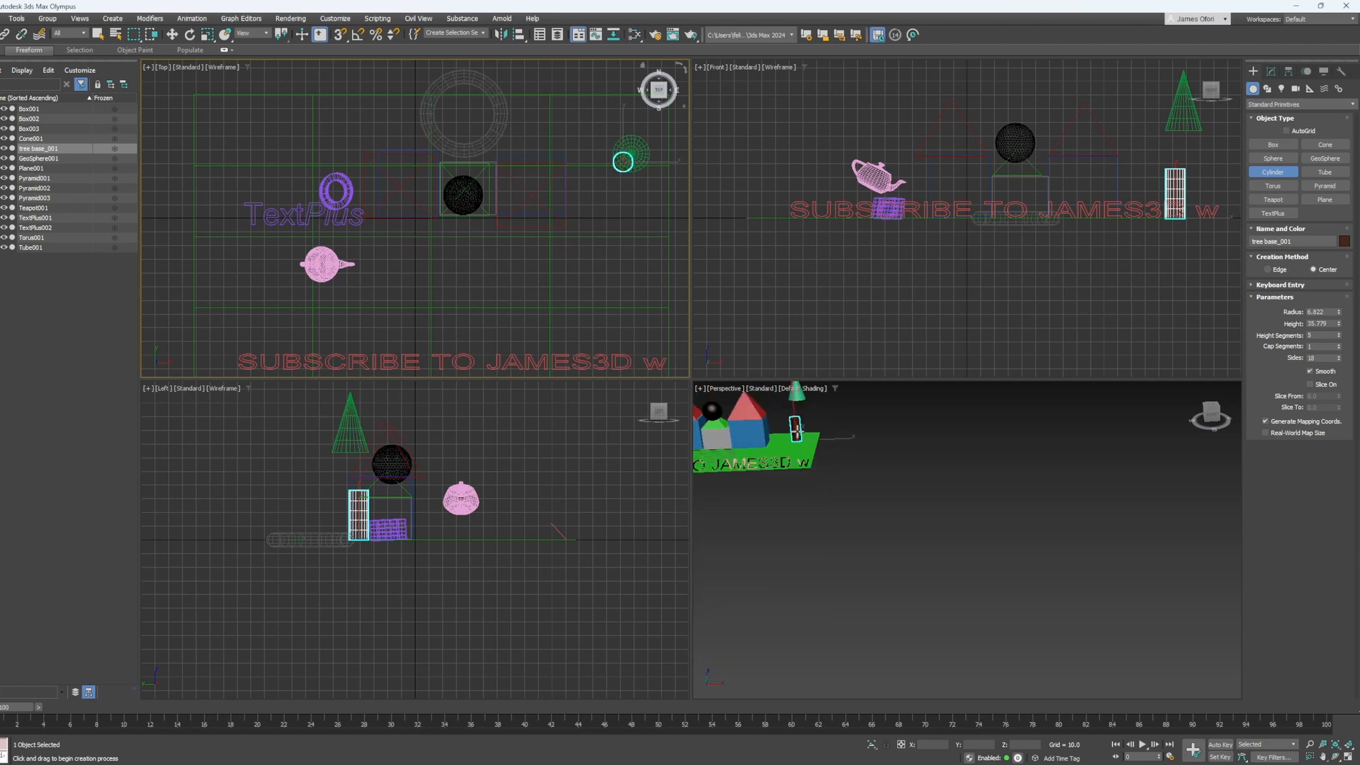
scroll(796, 429, up, 8)
scroll(807, 438, up, 2)
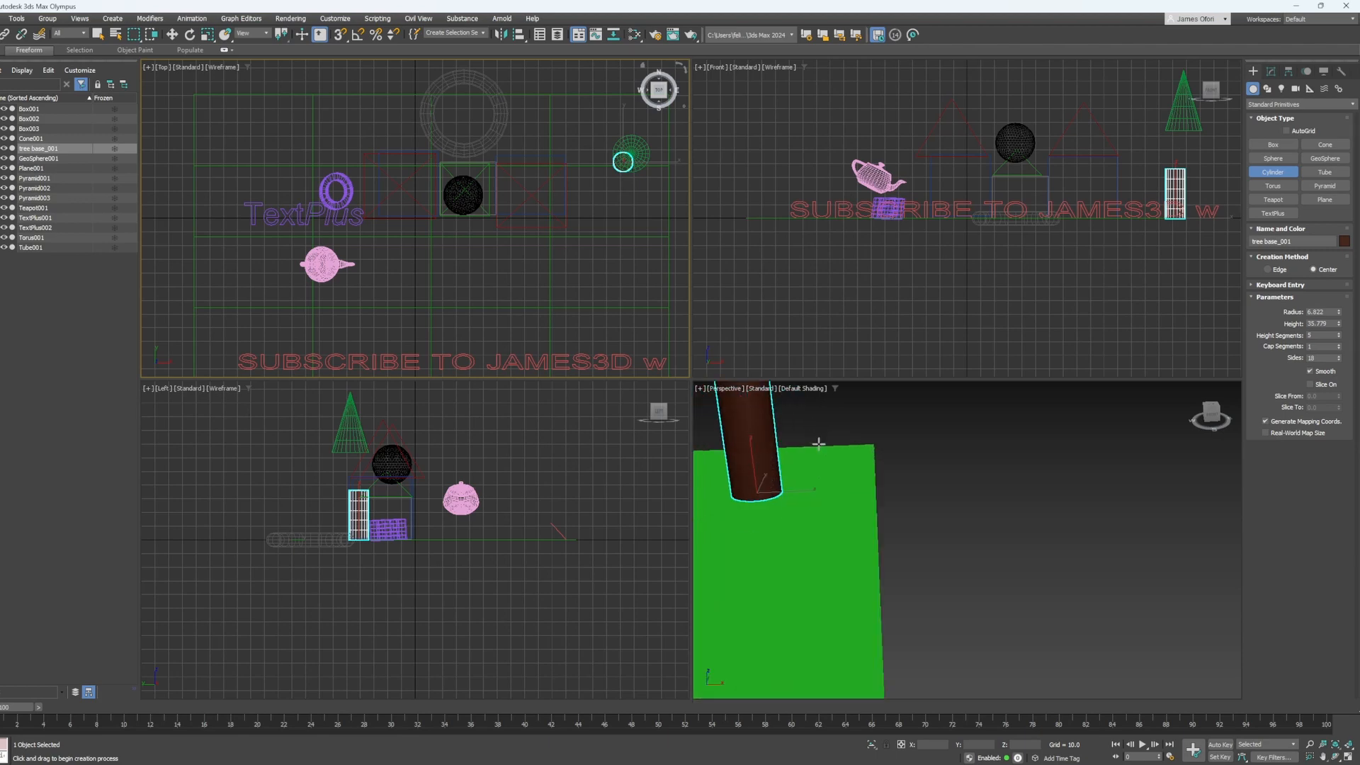
middle_drag(852, 444, 1036, 608)
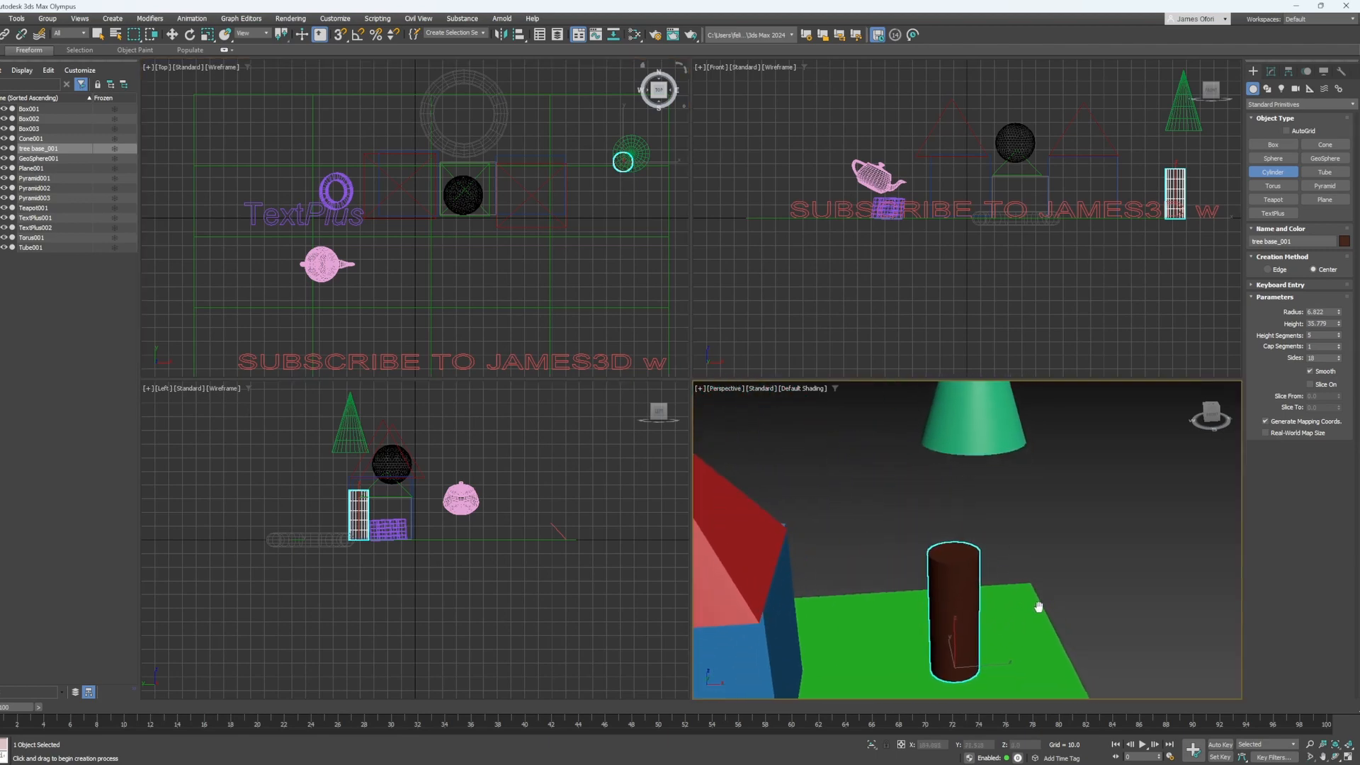
click(973, 436)
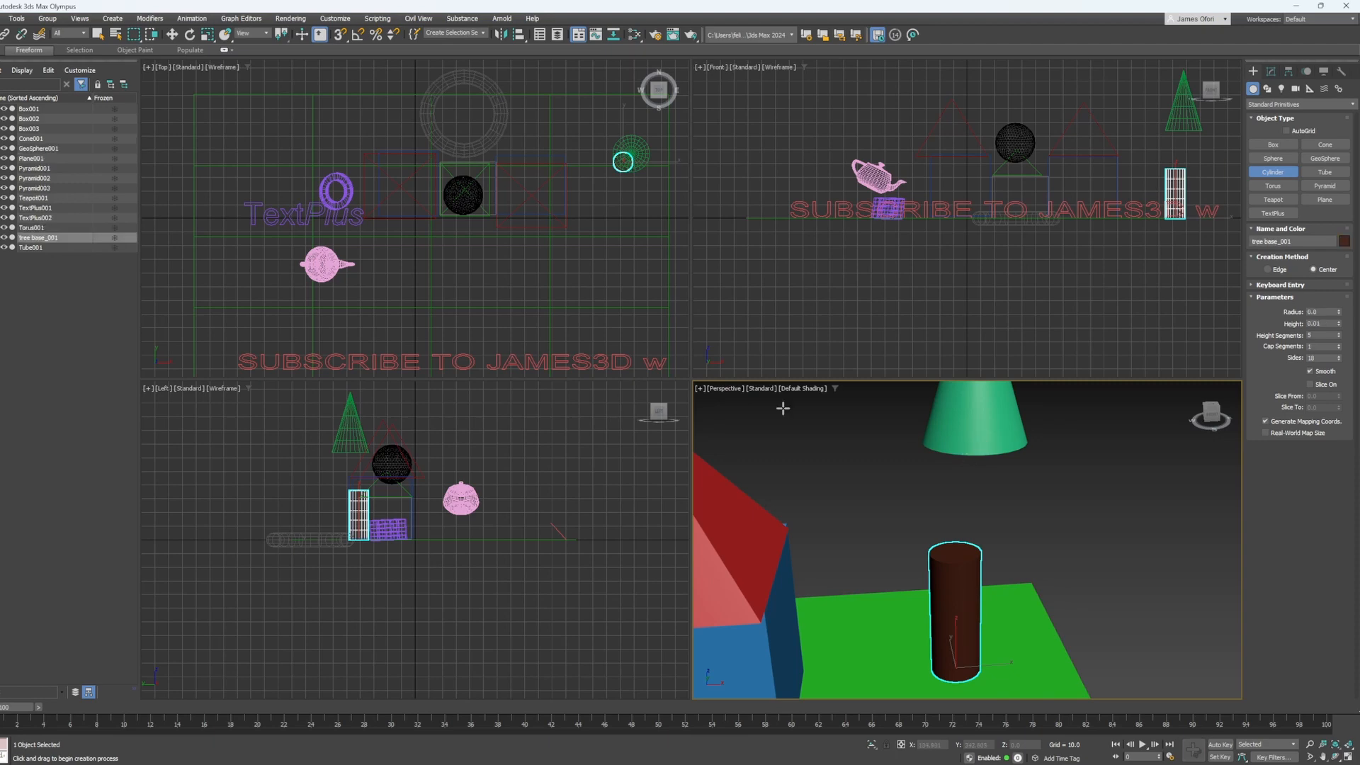
right_click(553, 191)
click(958, 436)
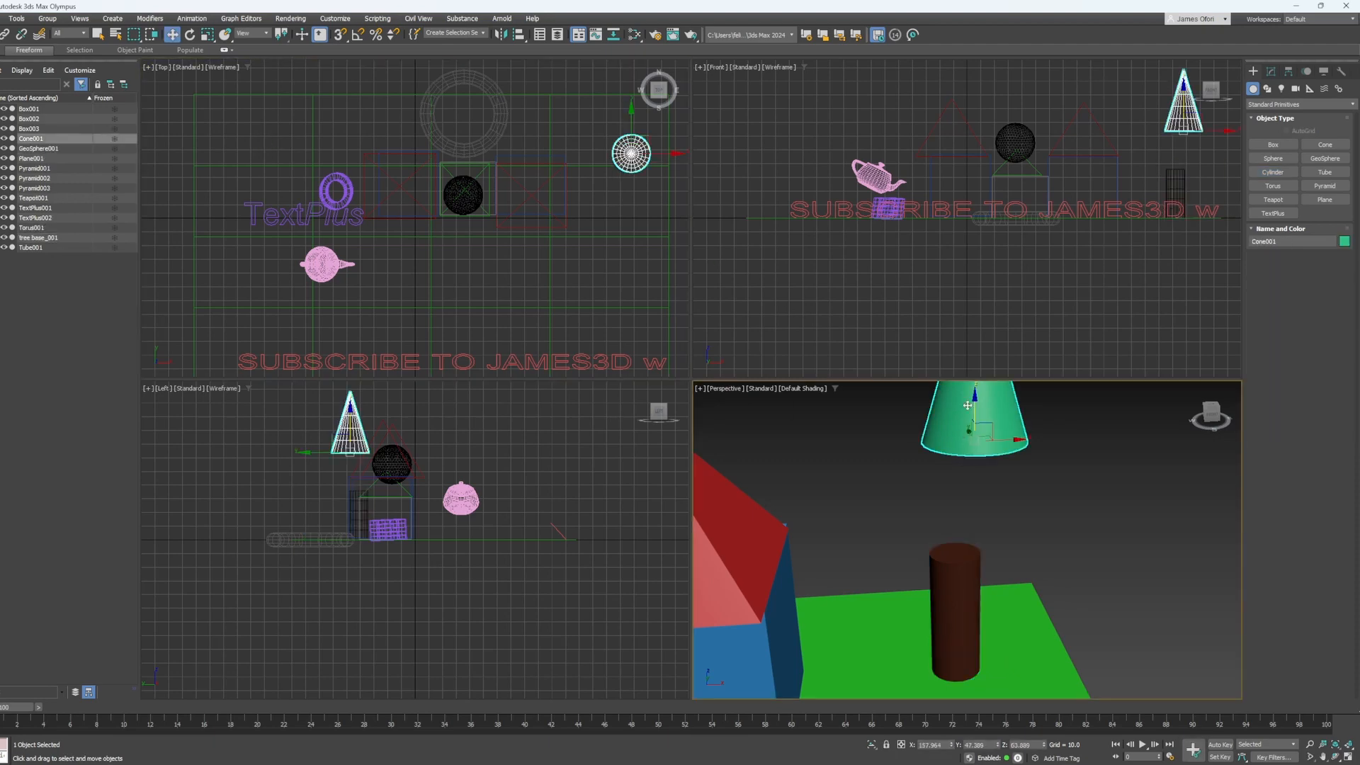
drag(975, 393, 976, 493)
drag(1014, 542, 953, 531)
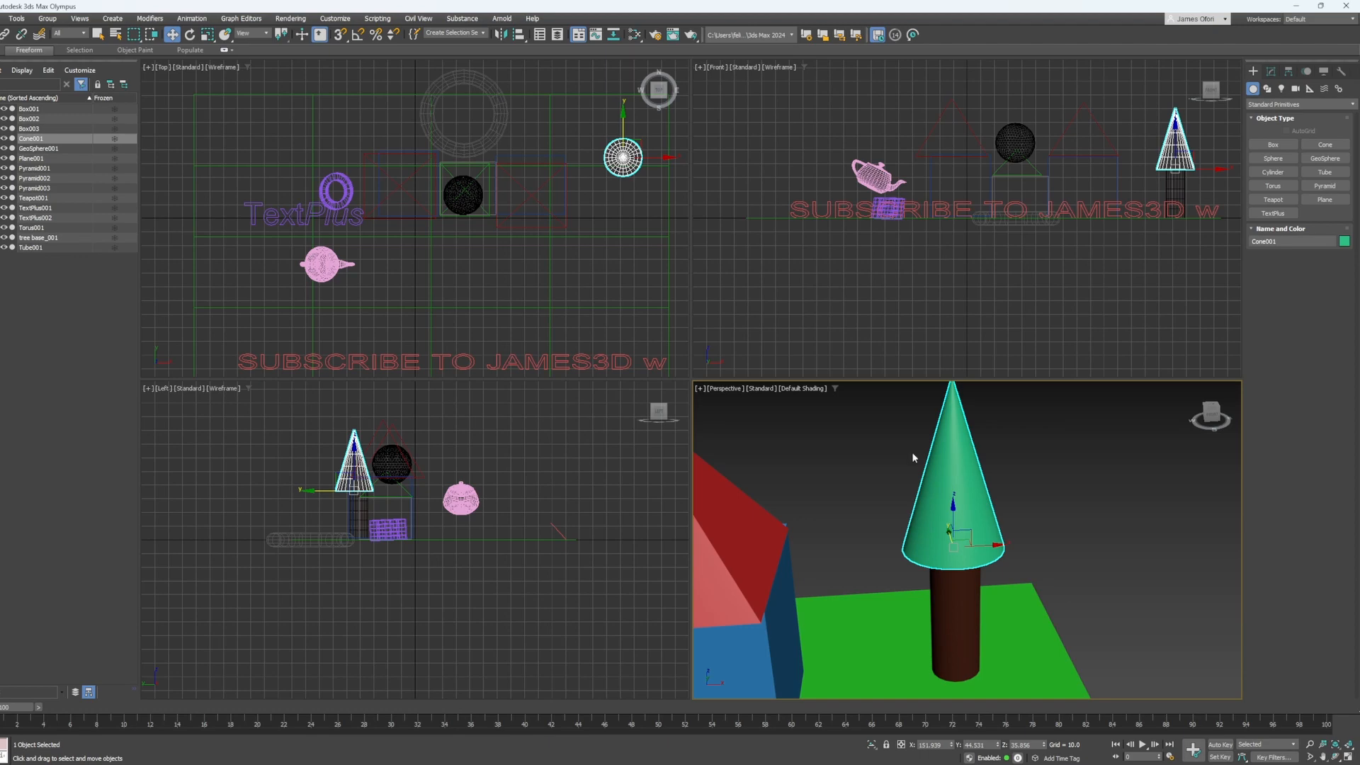
right_click(63, 139)
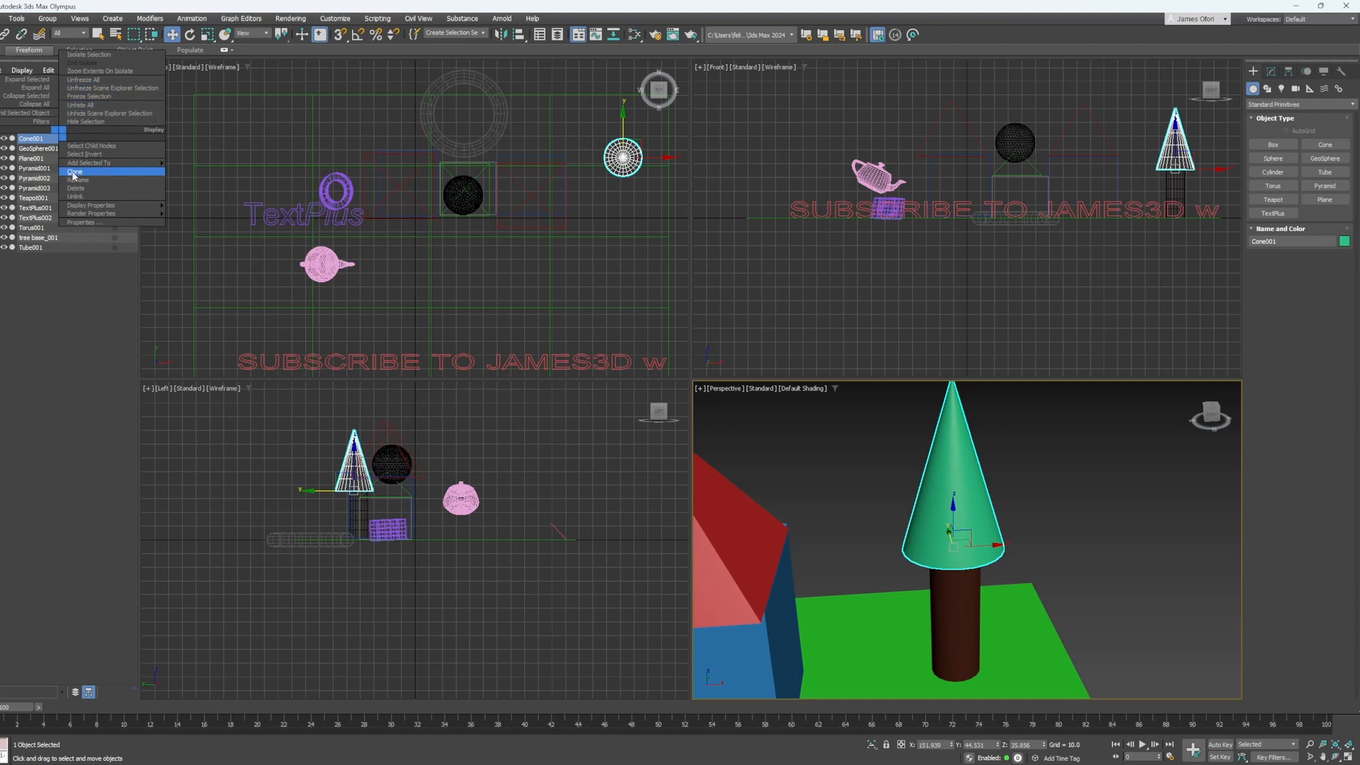
click(946, 475)
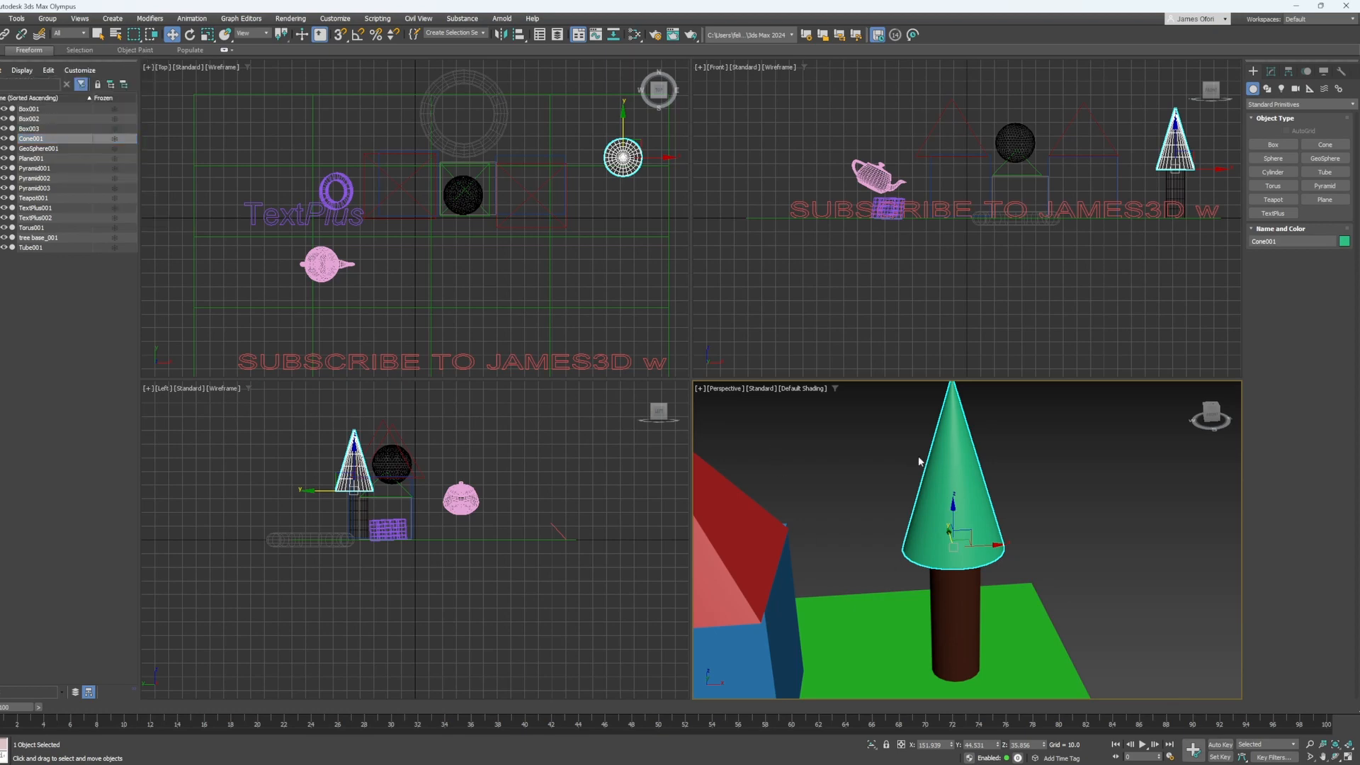
key(ctrl+d)
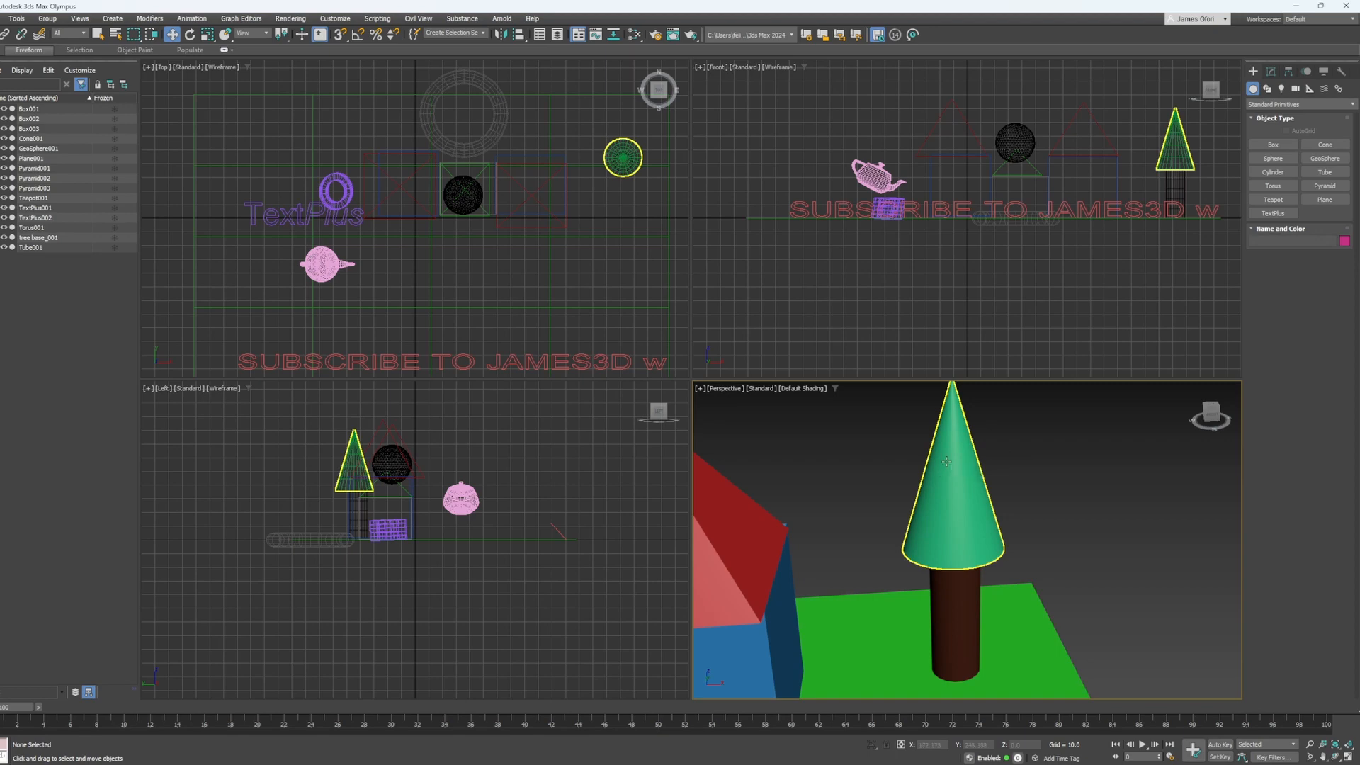
click(945, 476)
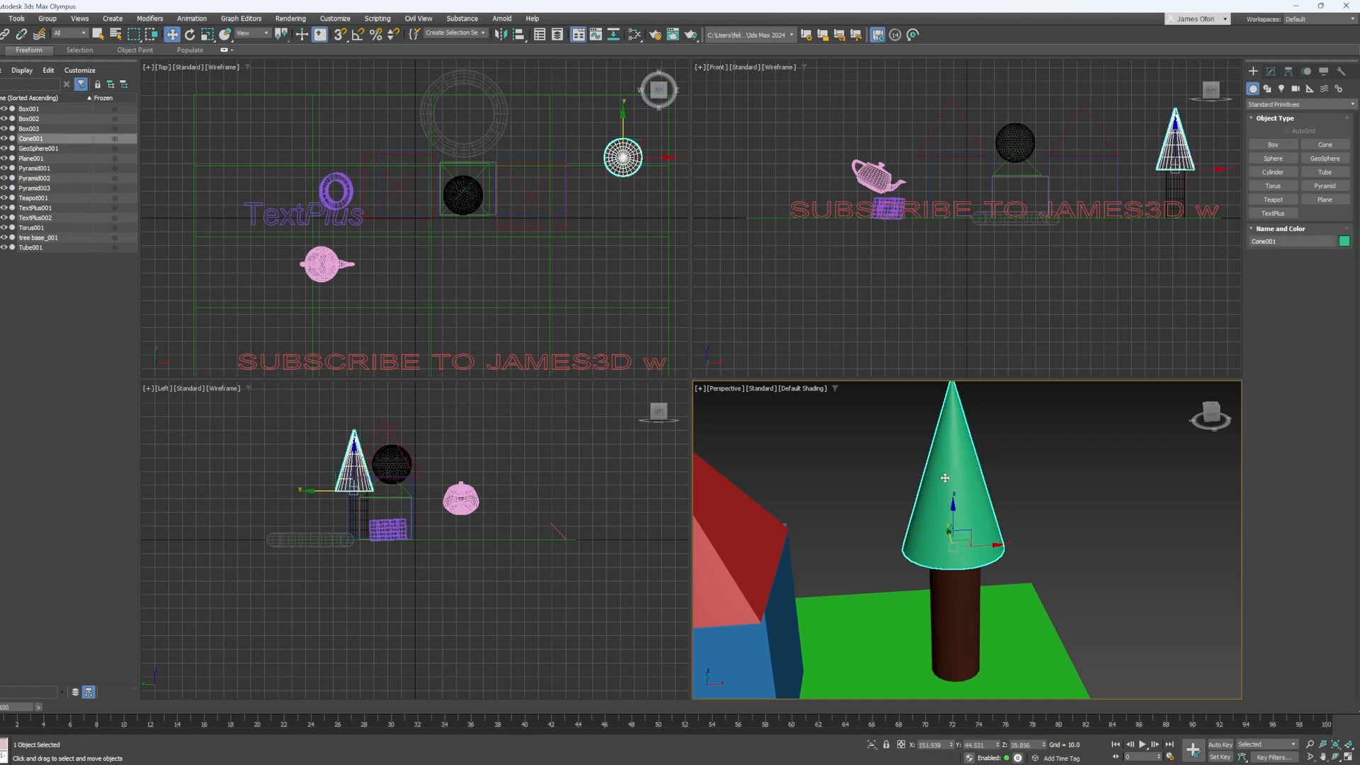
key(ctrl+d)
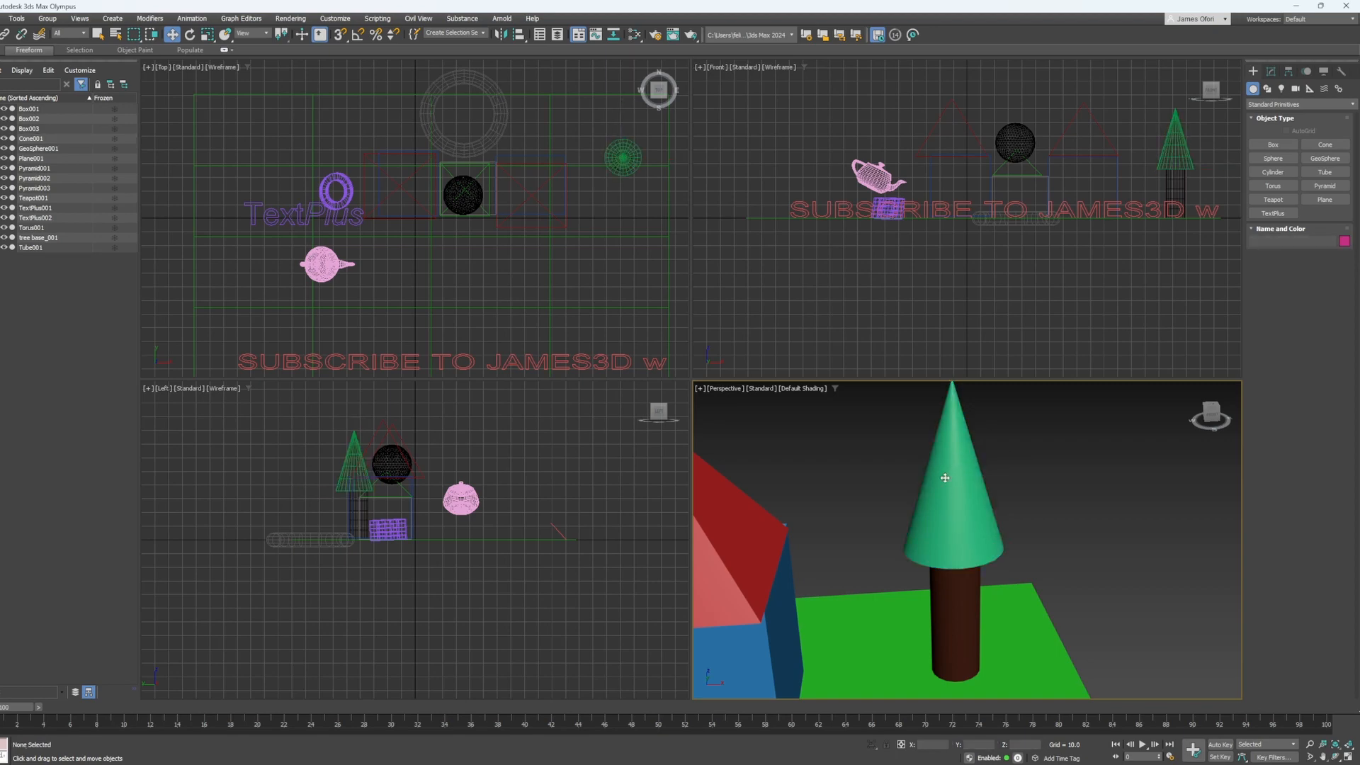
- Clone the green cone above the trunk as an instance named tree layer 2
click(943, 477)
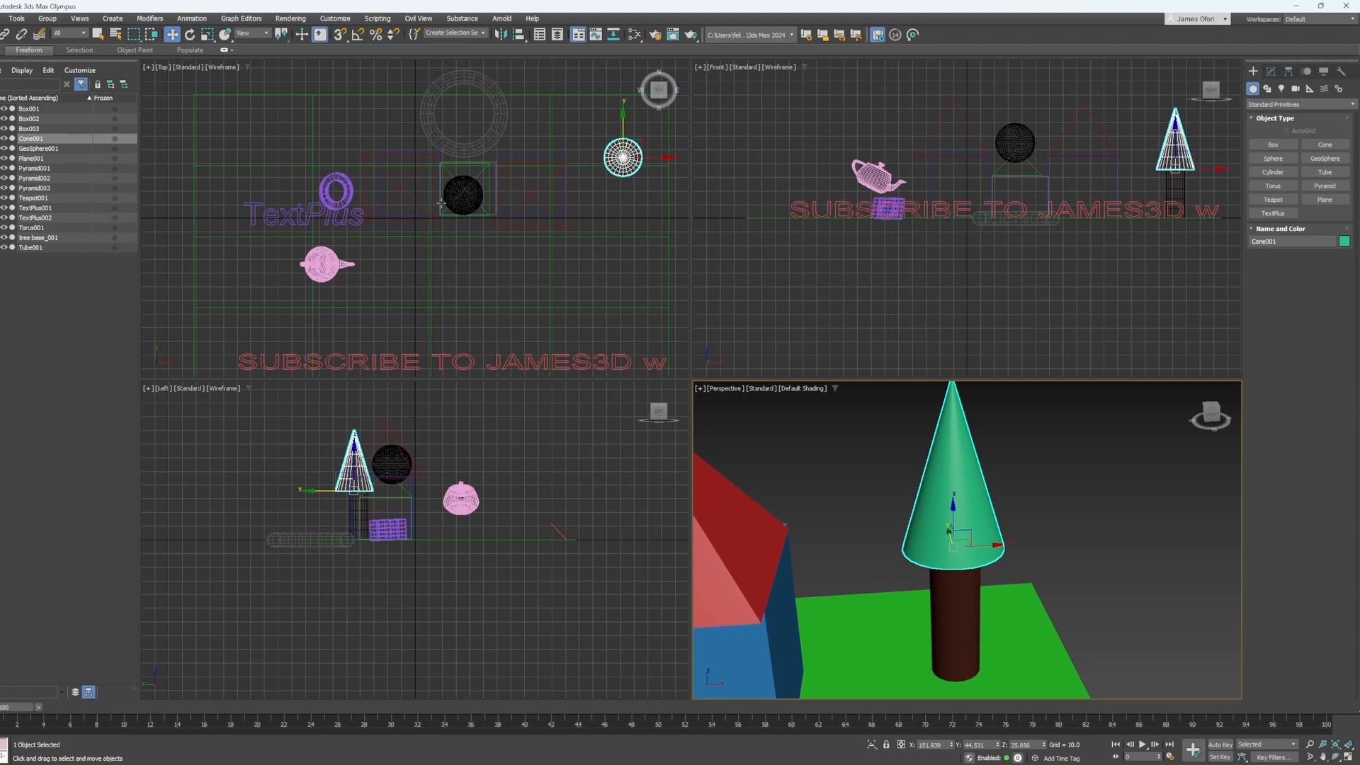
right_click(44, 141)
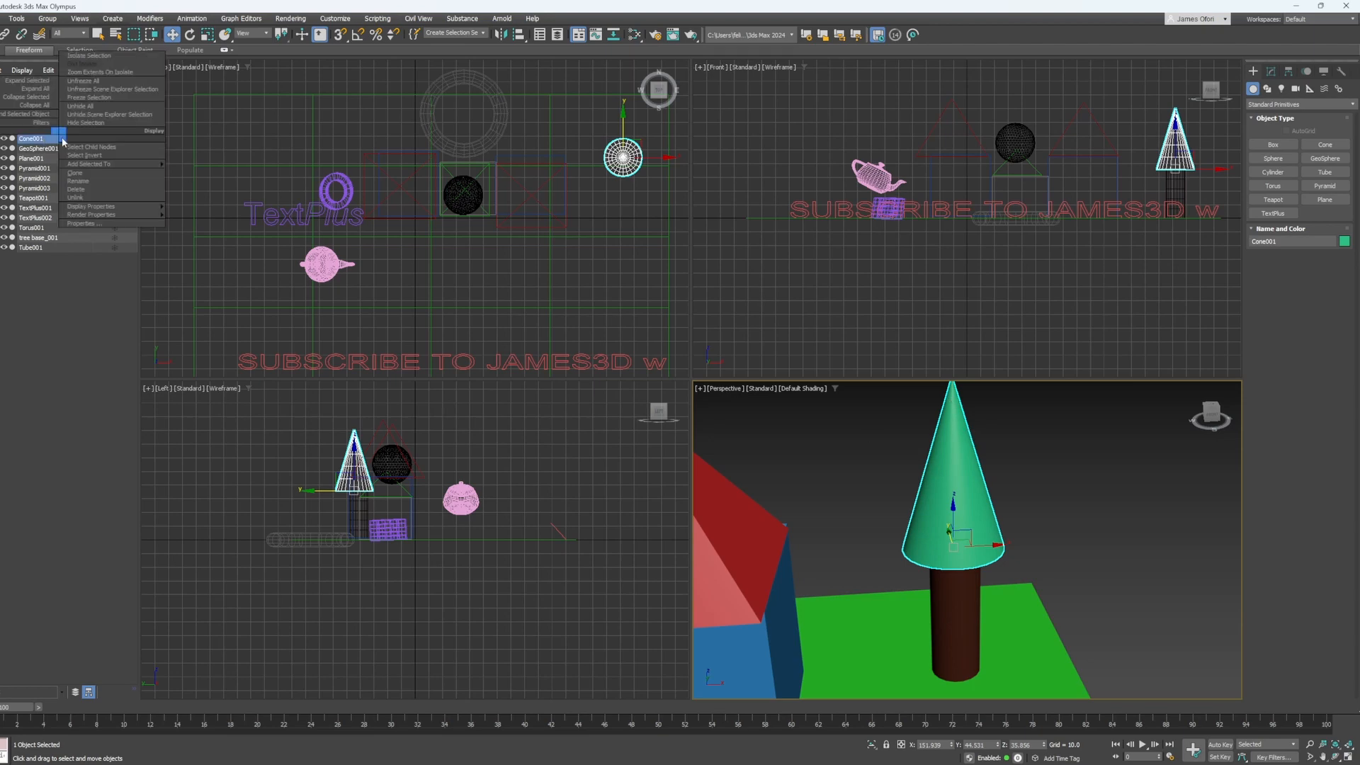
click(82, 179)
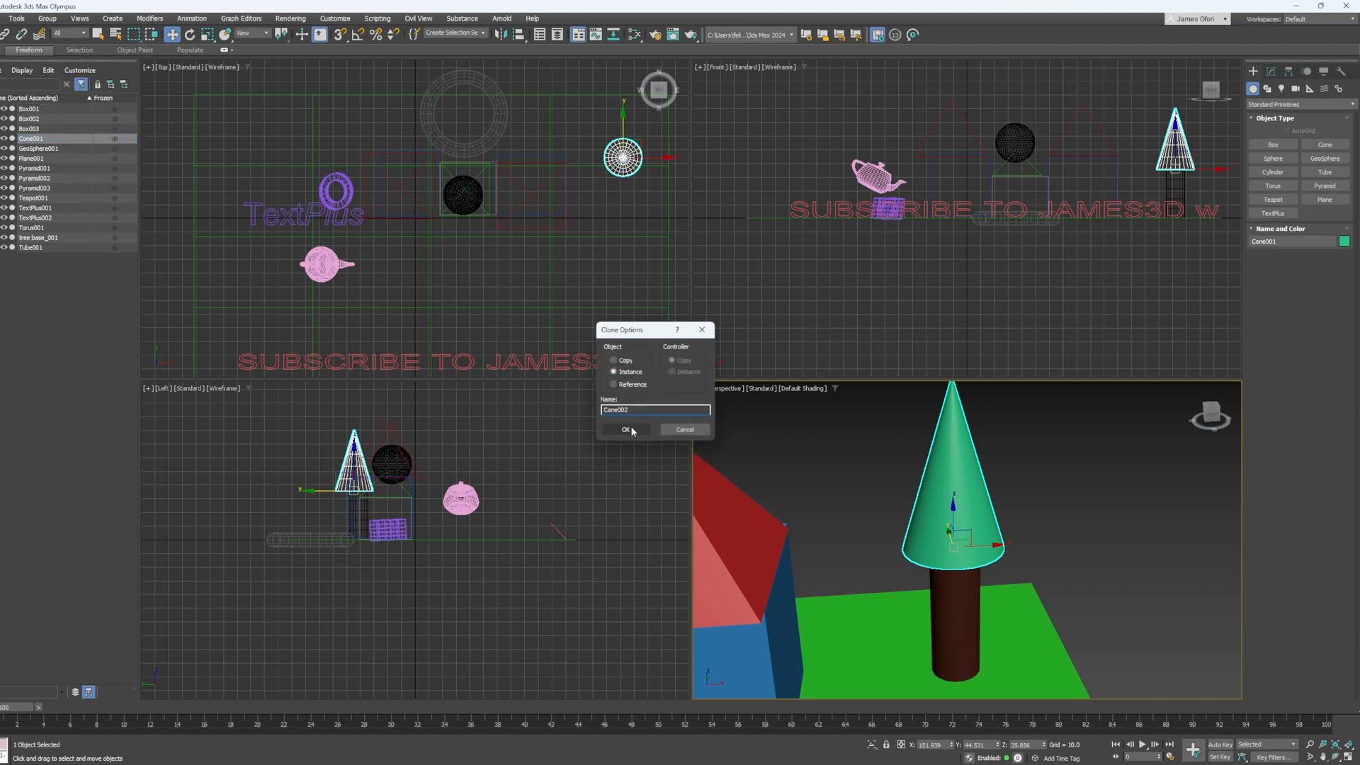
drag(630, 409, 601, 409)
text(tree layer 2)
click(610, 428)
- Raise tree layer 2 slightly along the vertical axis and scale it up a little wider than the original cone
drag(955, 503, 946, 492)
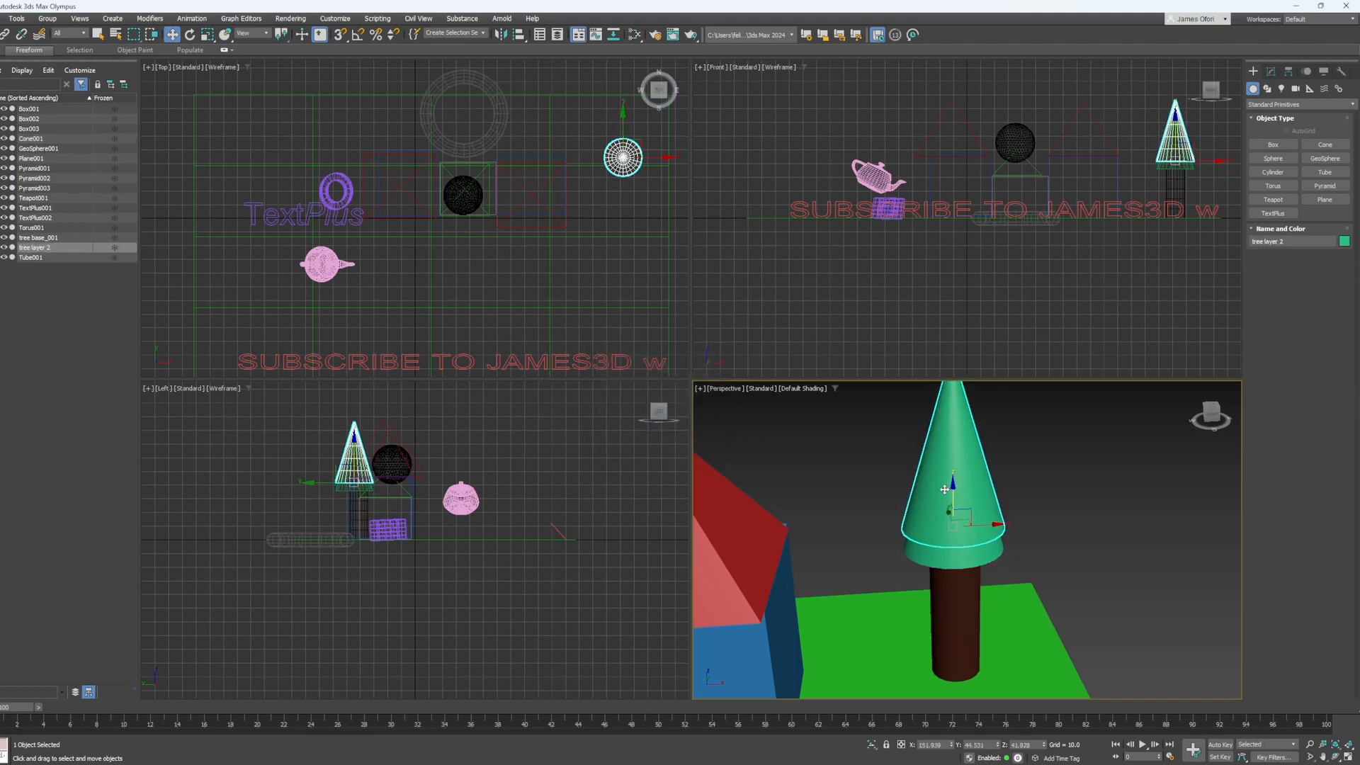
alt+middle_drag(1056, 571, 1053, 548)
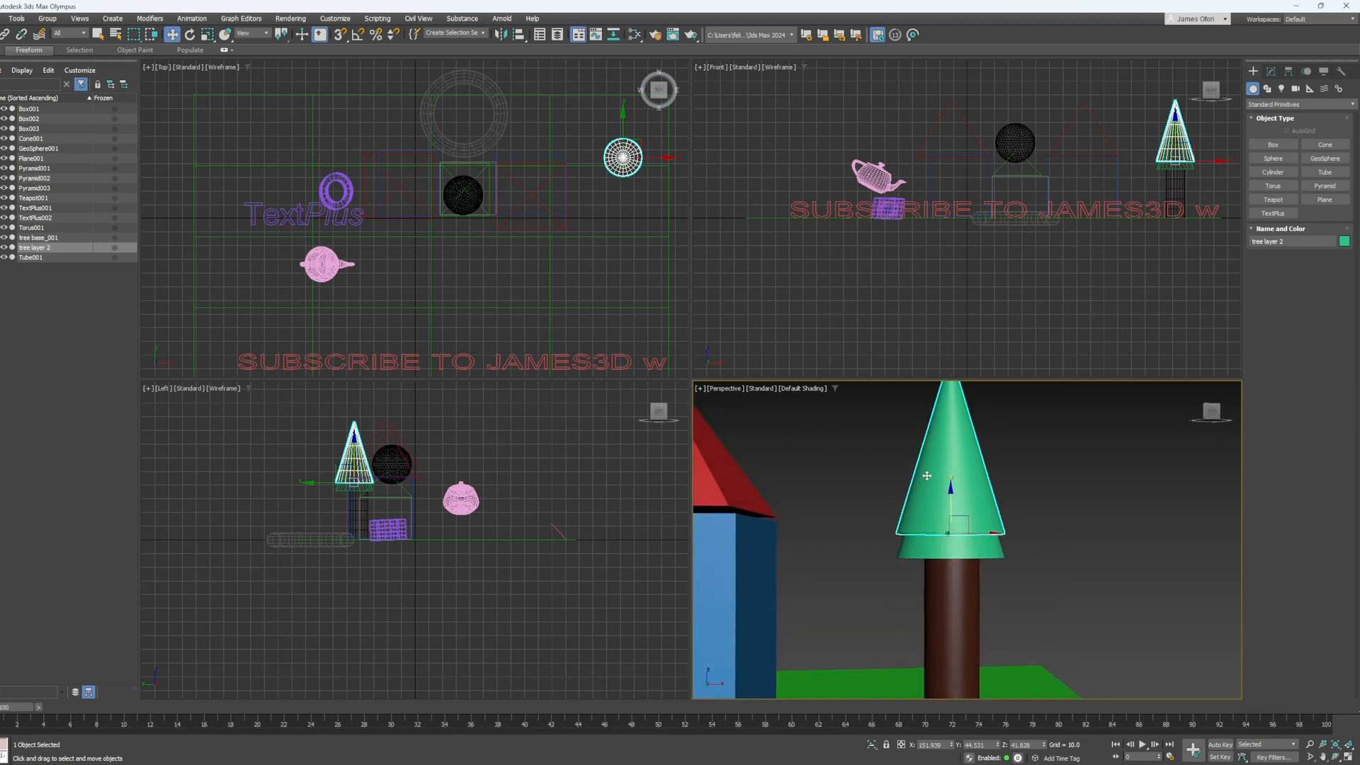
key(r)
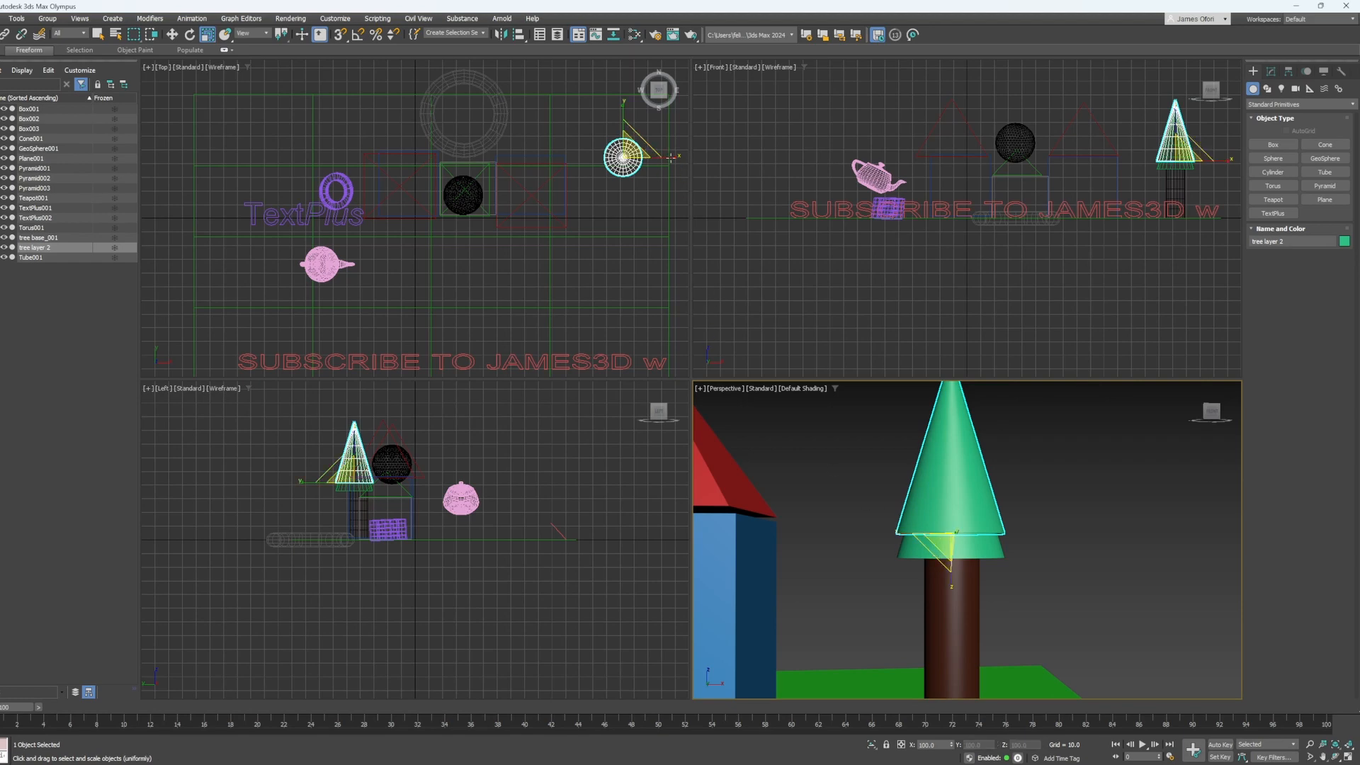
mouse_move(641, 151)
mouse_down()
mouse_move(667, 143)
mouse_move(619, 159)
mouse_up()
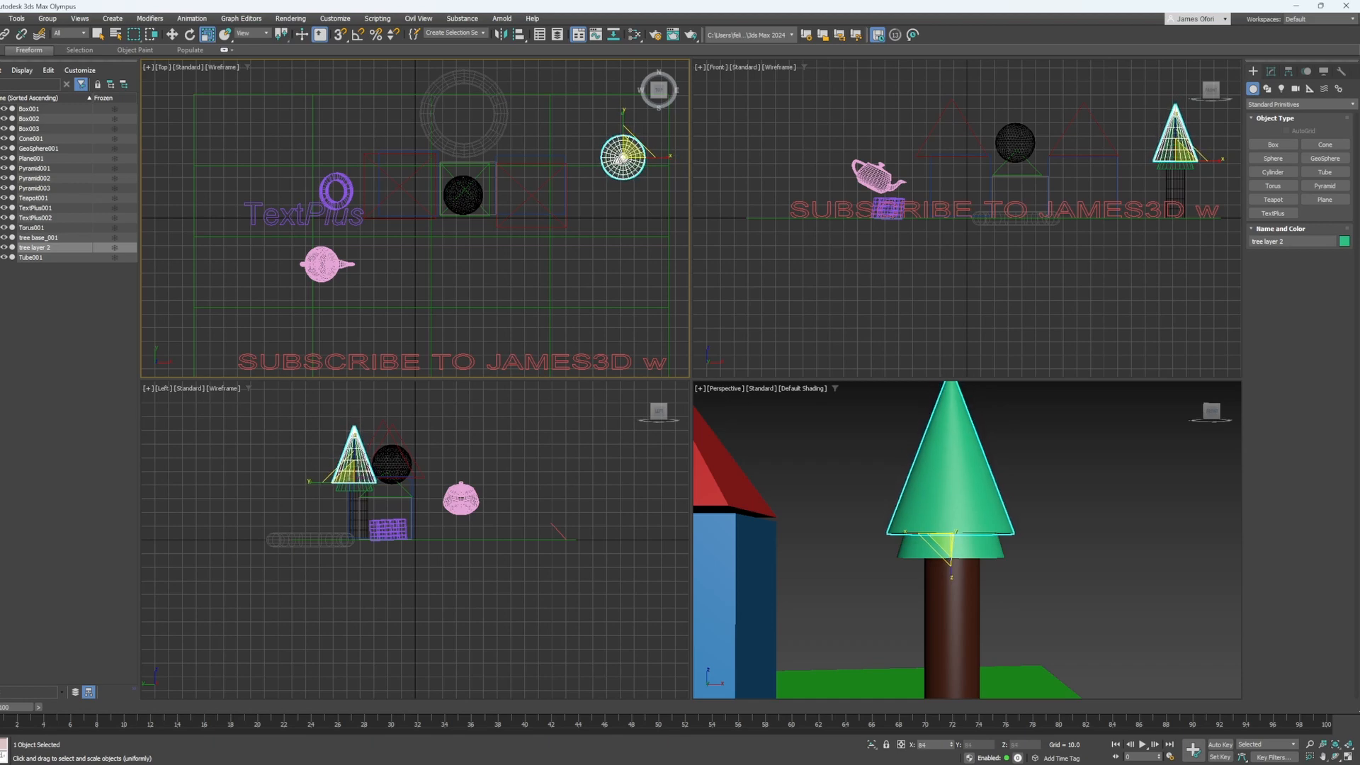
drag(621, 159, 615, 164)
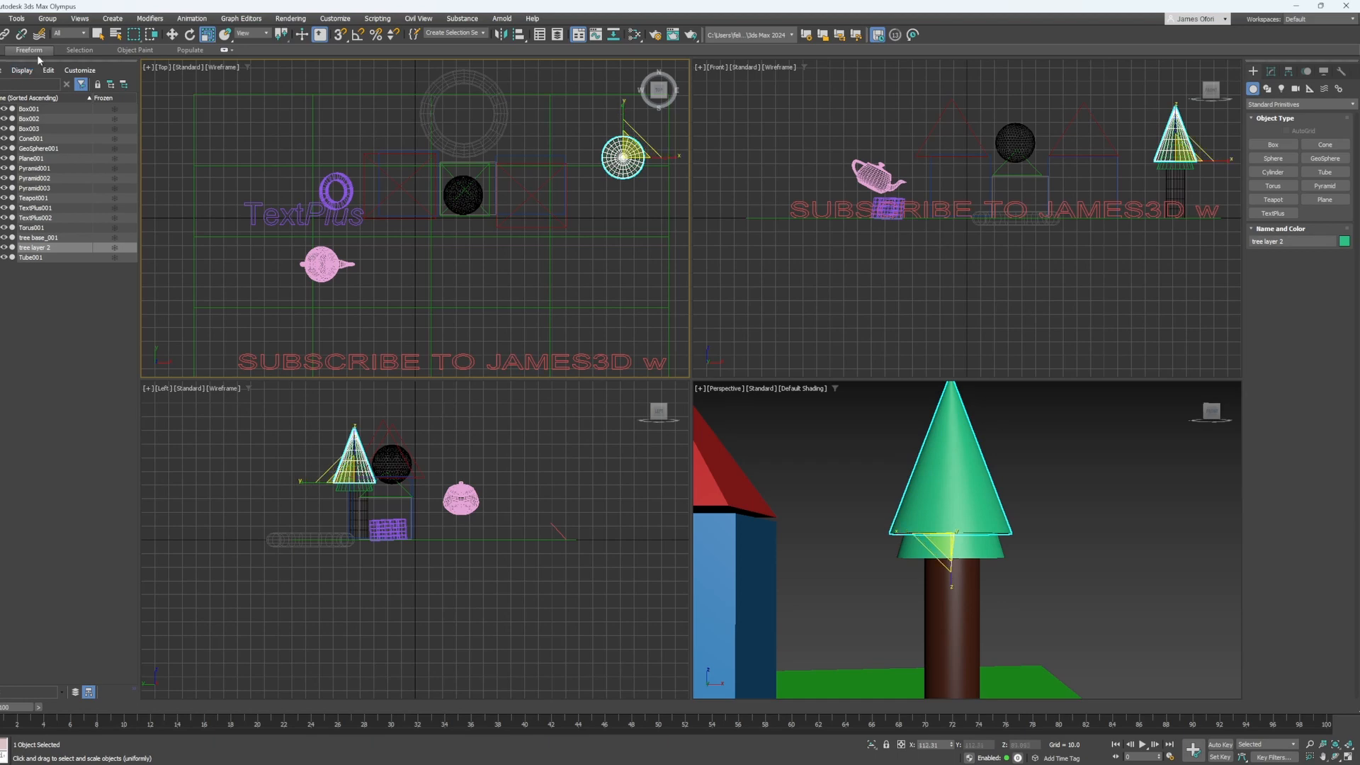
- Place the wider tree layer 2 on the trunk as the lowest tier and Cone001 above it, overlapping its tip
key(w)
click(951, 495)
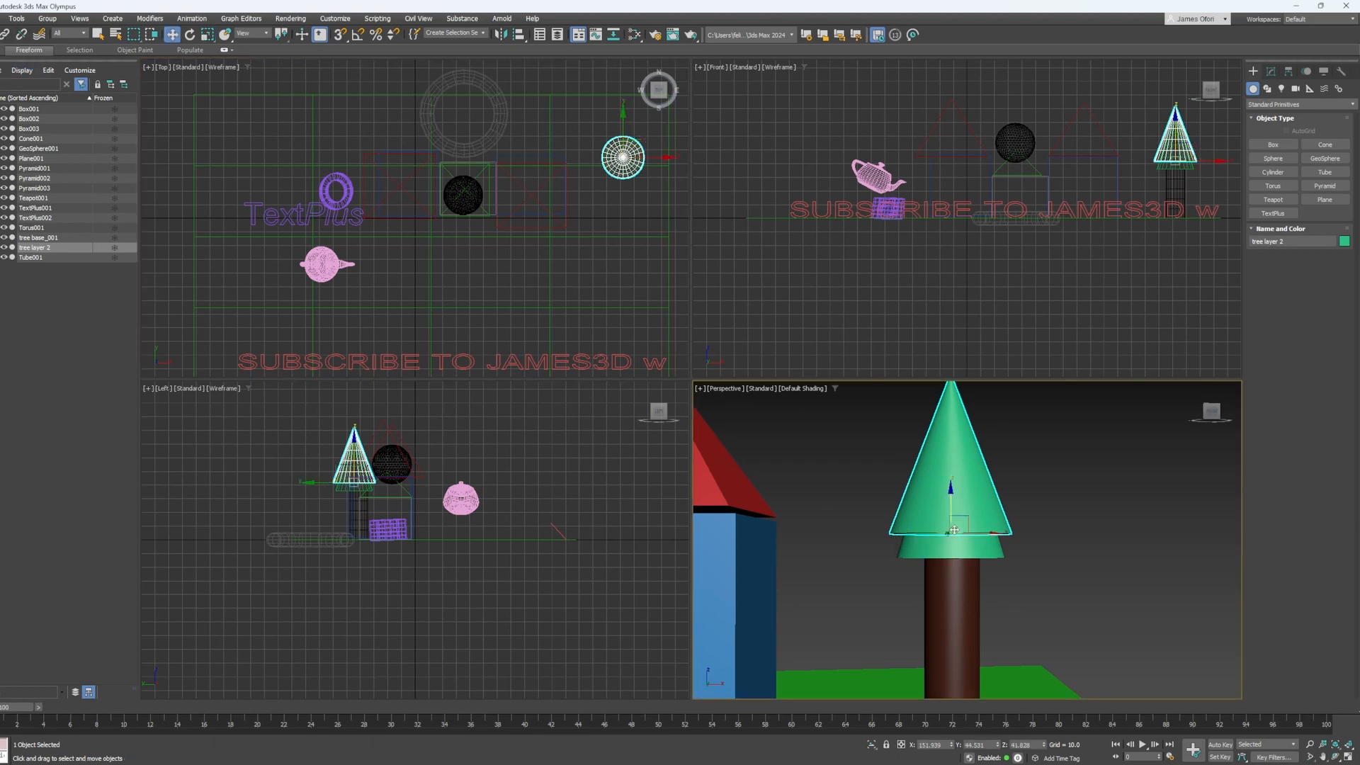
click(952, 547)
mouse_move(951, 514)
mouse_down()
mouse_move(951, 447)
mouse_move(951, 510)
mouse_up()
click(951, 511)
click(970, 438)
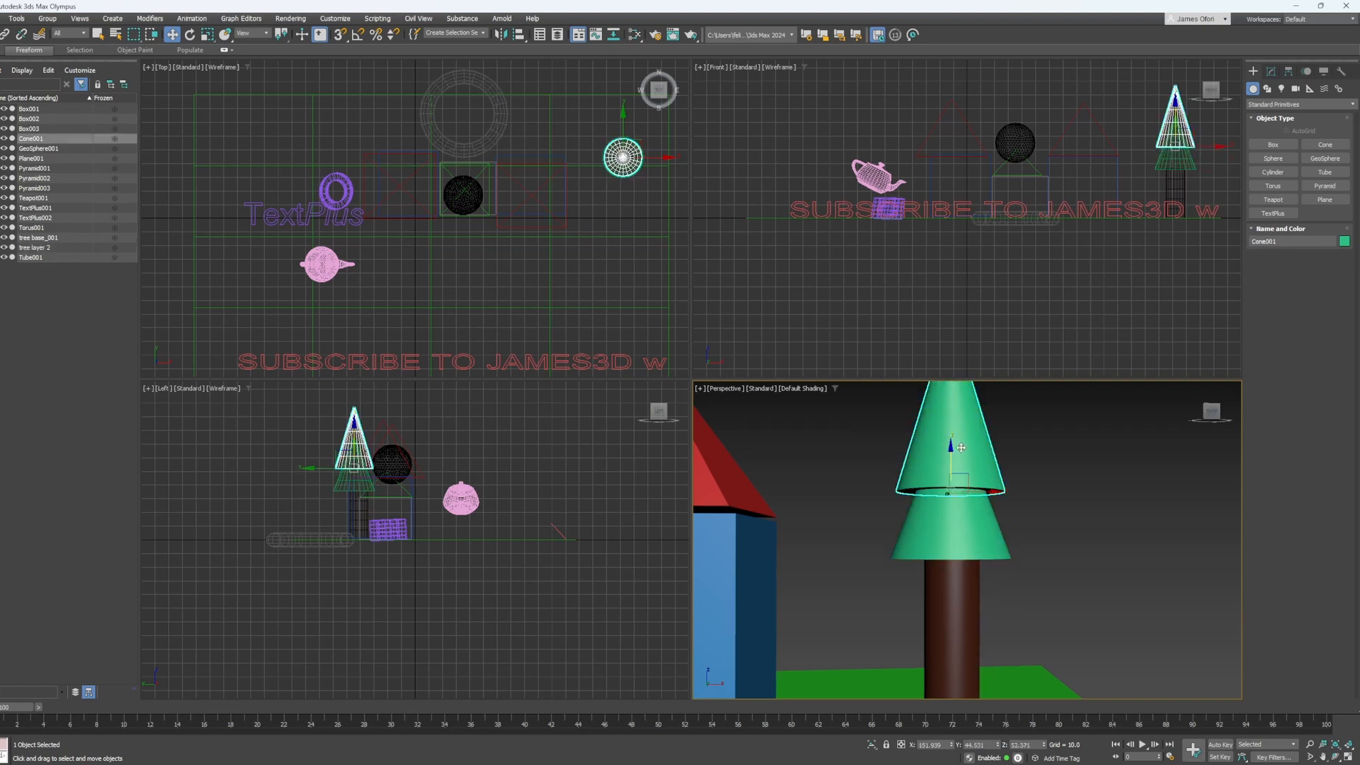
mouse_move(951, 447)
mouse_down()
mouse_move(952, 492)
mouse_move(956, 457)
mouse_up()
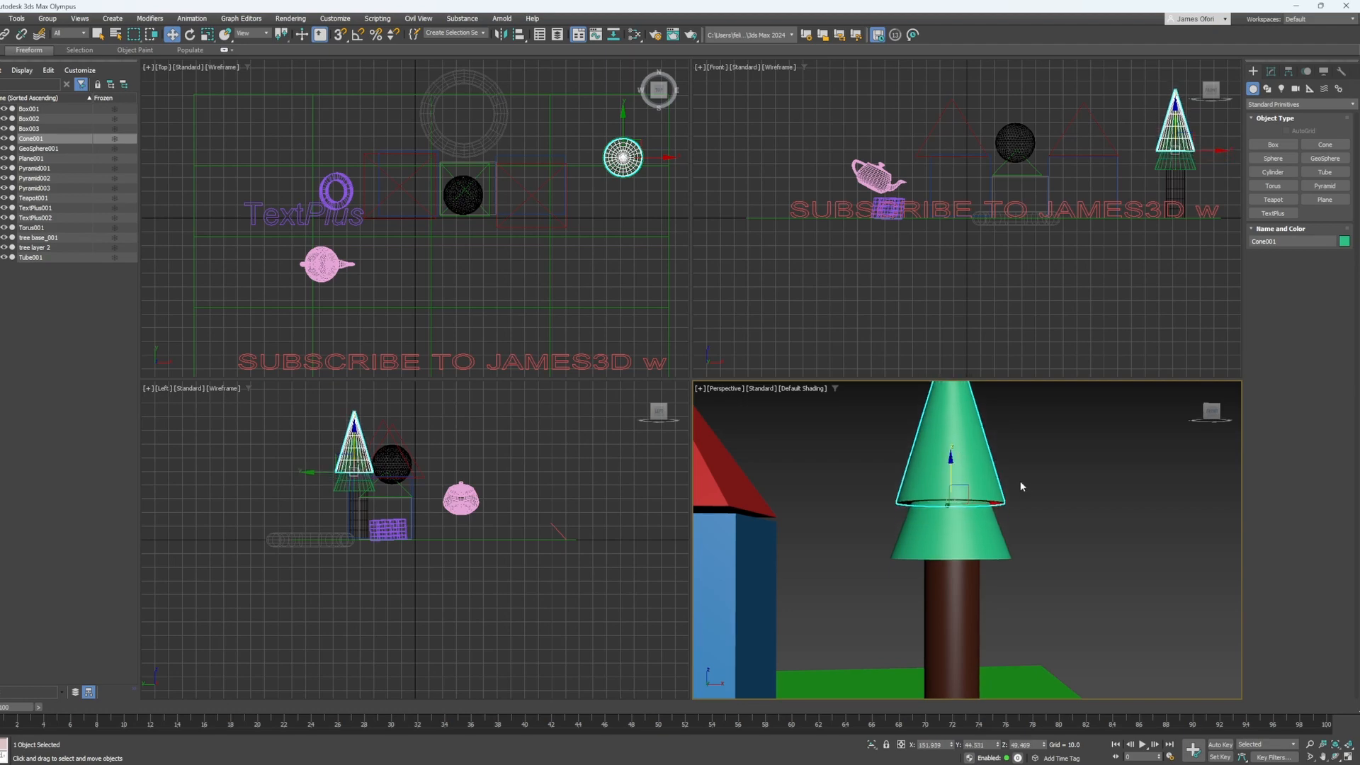
- Clone Cone001 as an instance named Cone003 and raise the copy slightly above it
scroll(1021, 485, down, 5)
scroll(995, 442, up, 3)
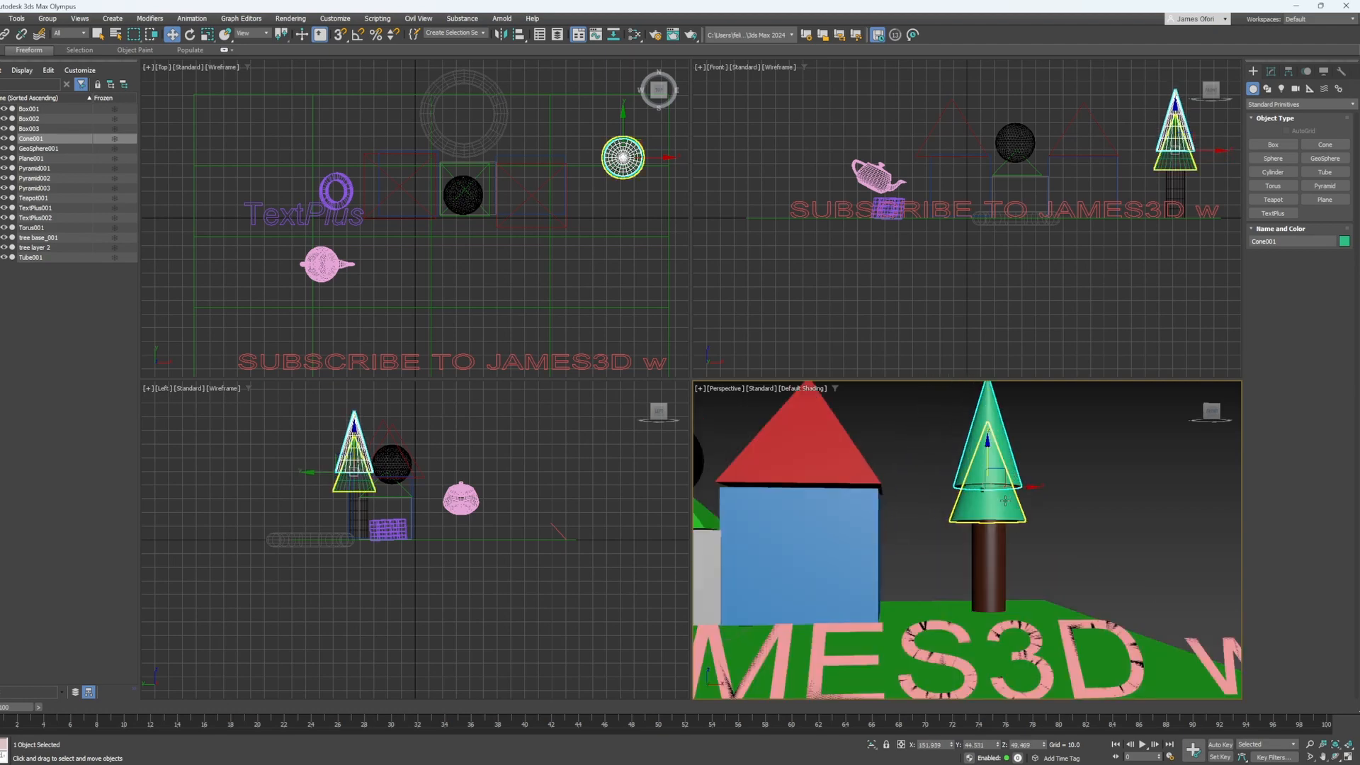
right_click(1000, 428)
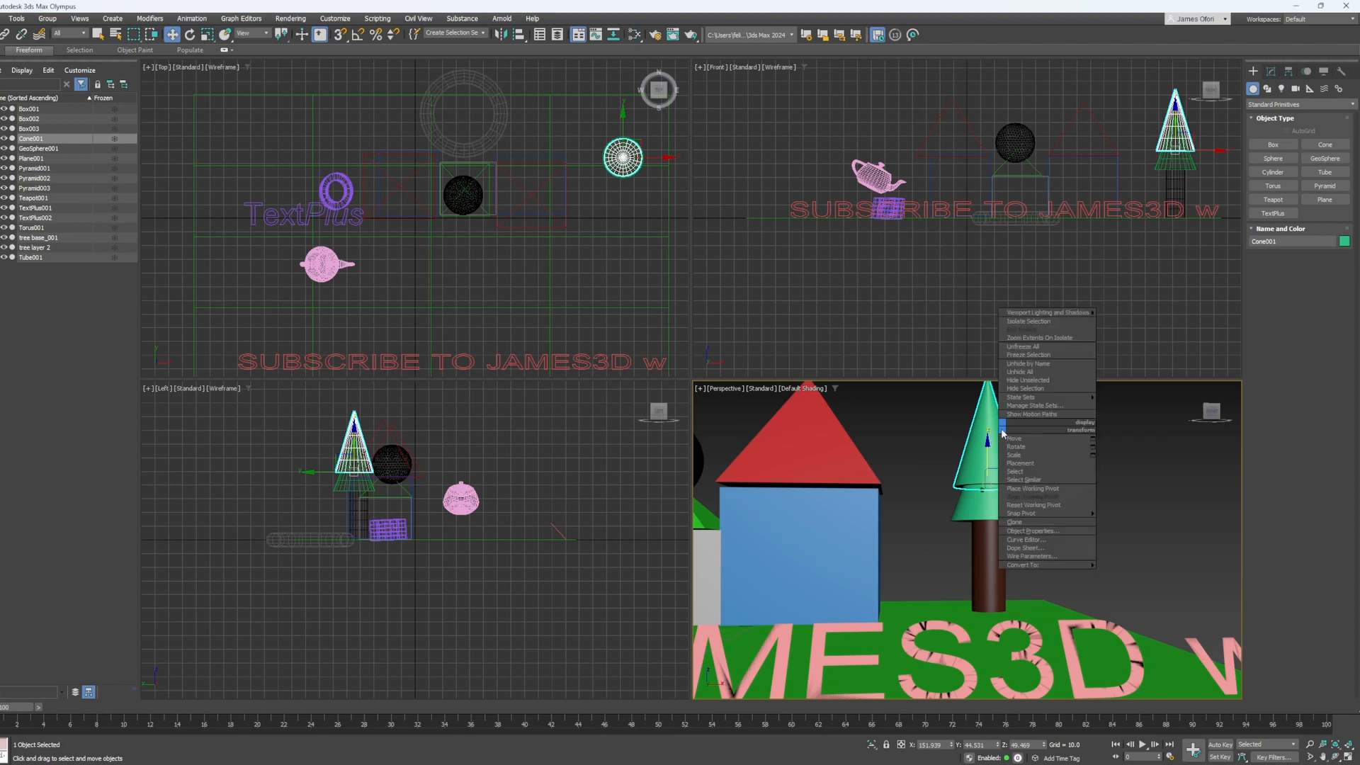
click(1020, 522)
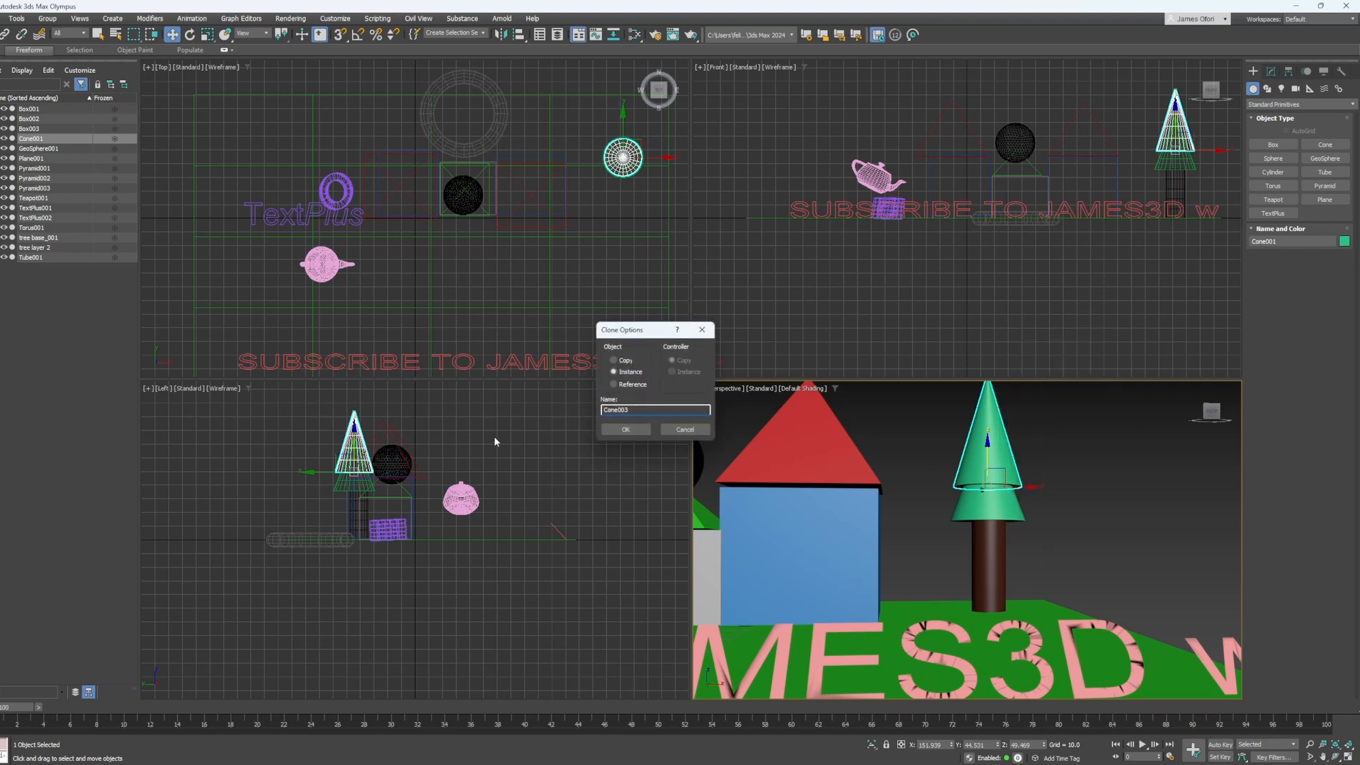
click(626, 430)
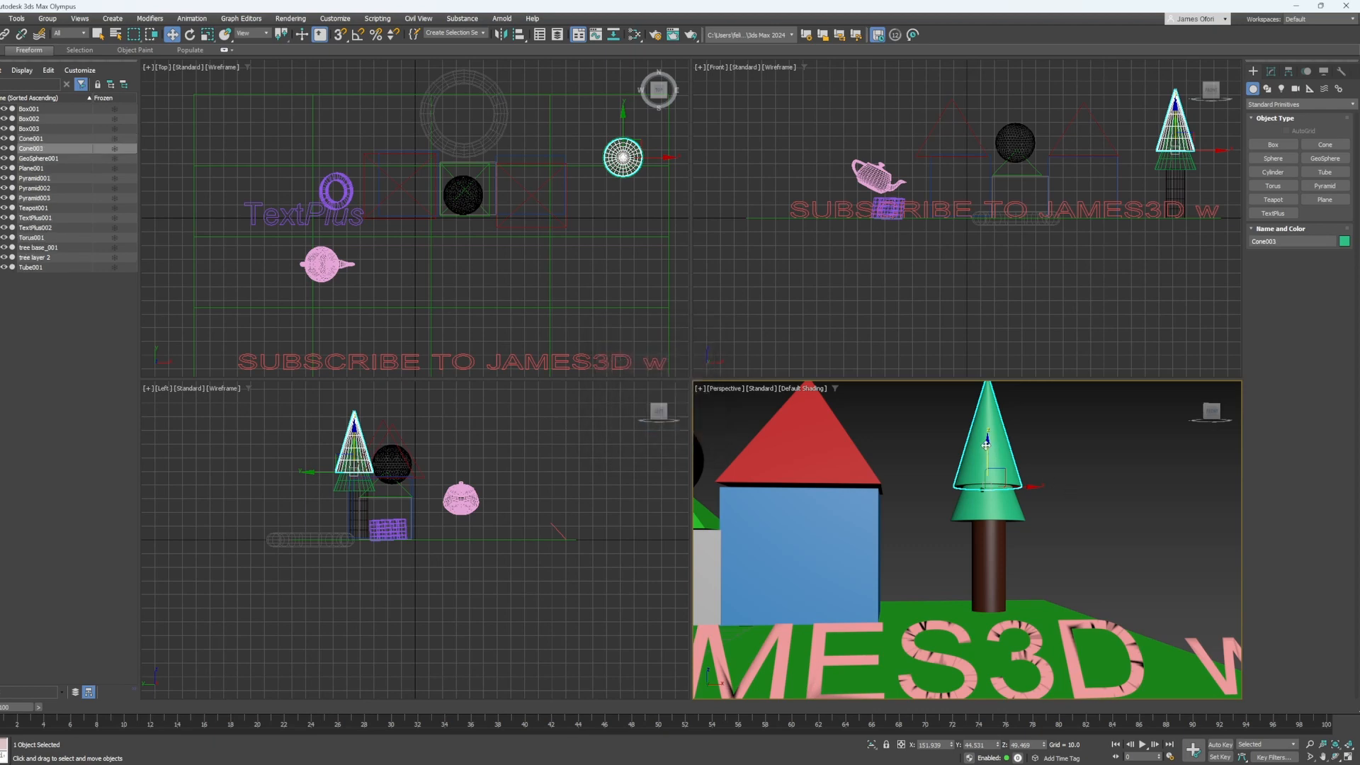
drag(988, 438, 988, 429)
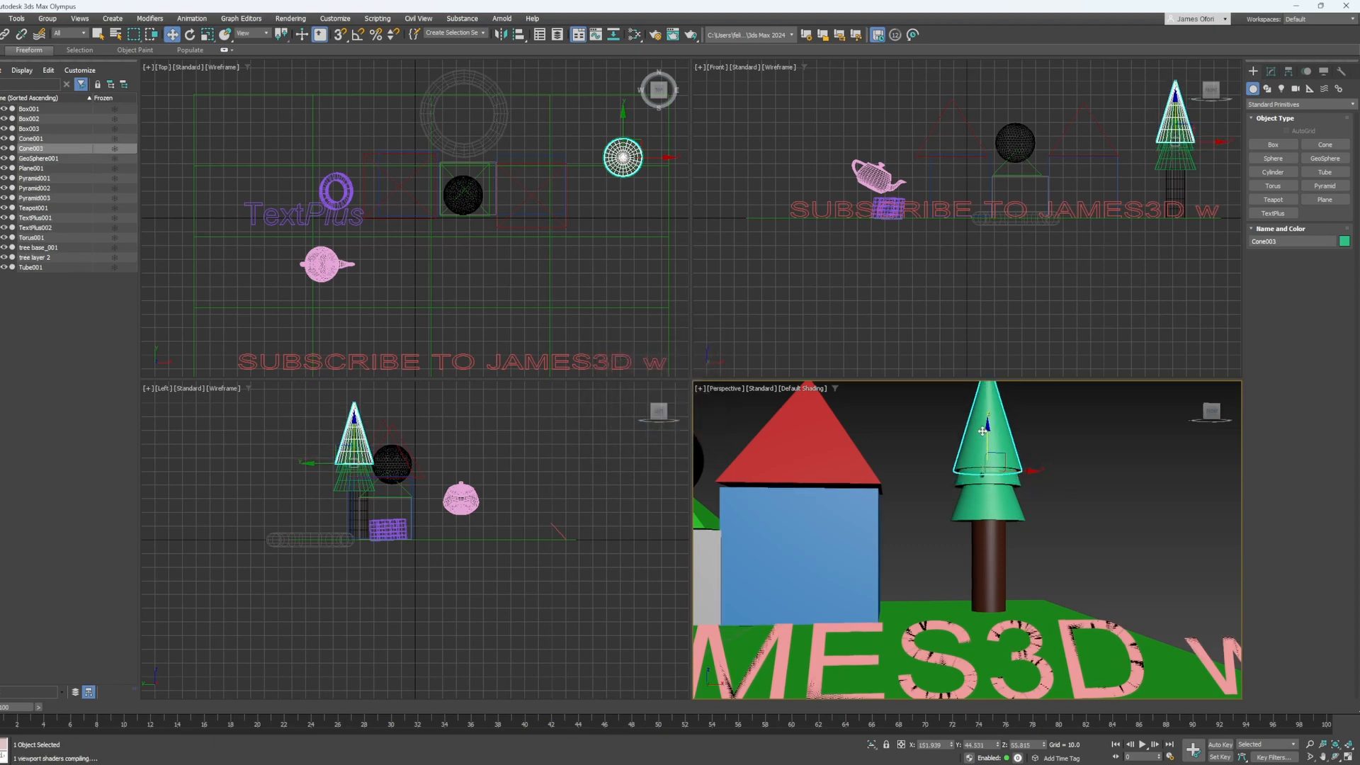
- Scale Cone003 to make its base wider than the tiers beneath, and reduce its height
key(r)
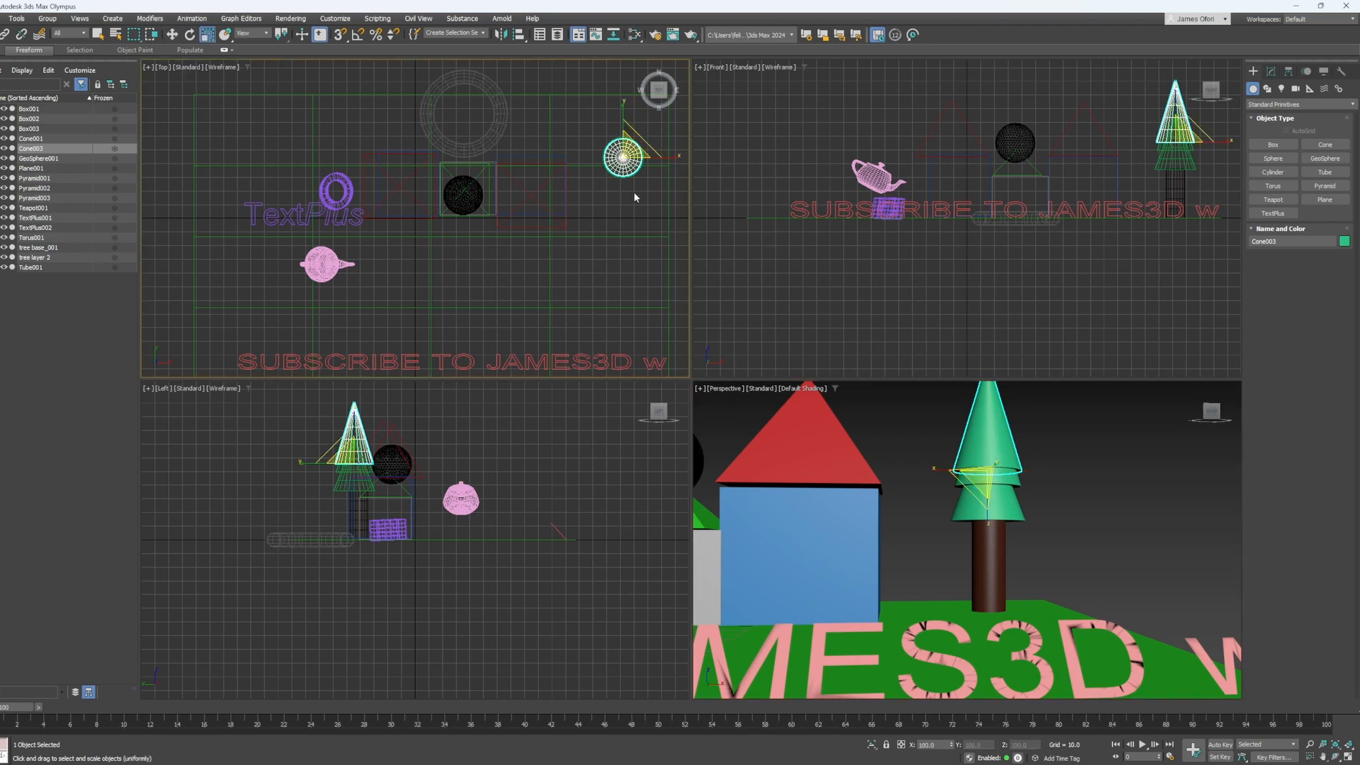
drag(976, 484, 993, 502)
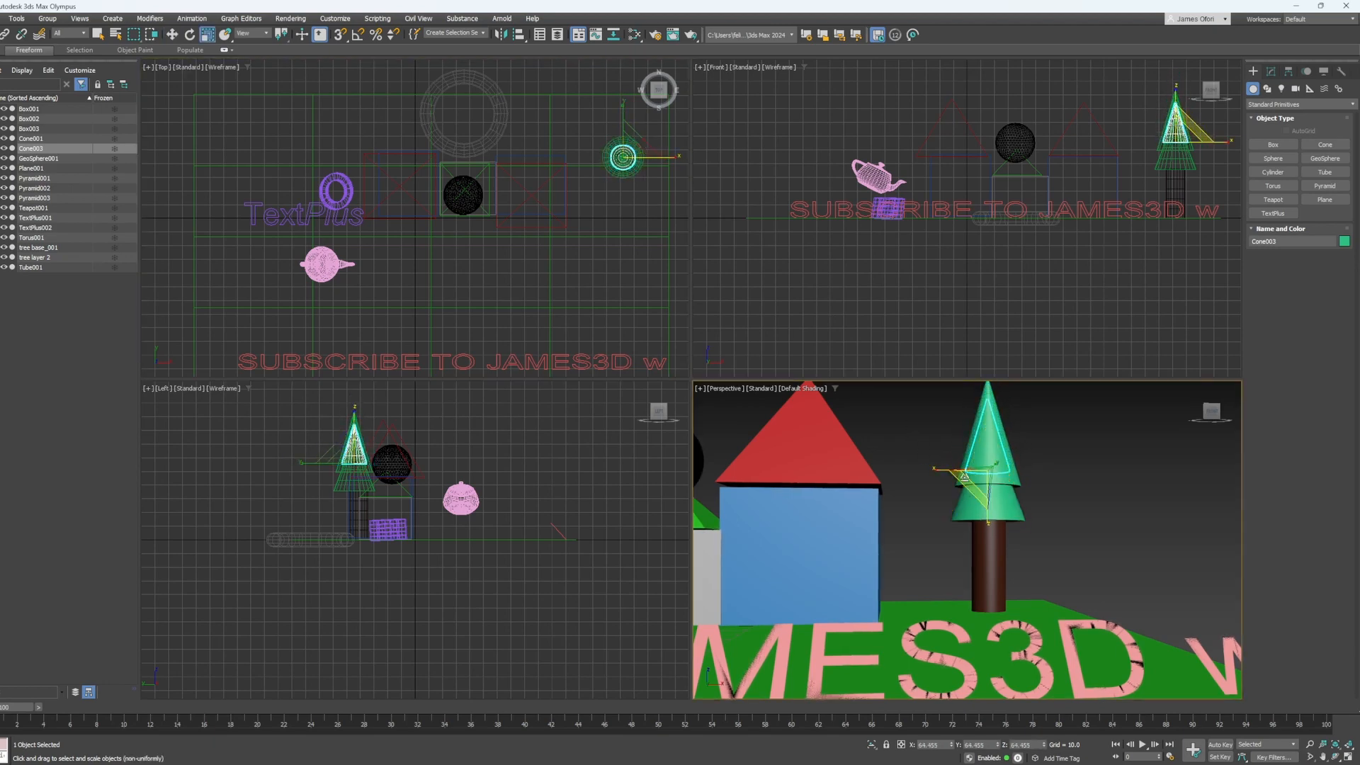
click(674, 156)
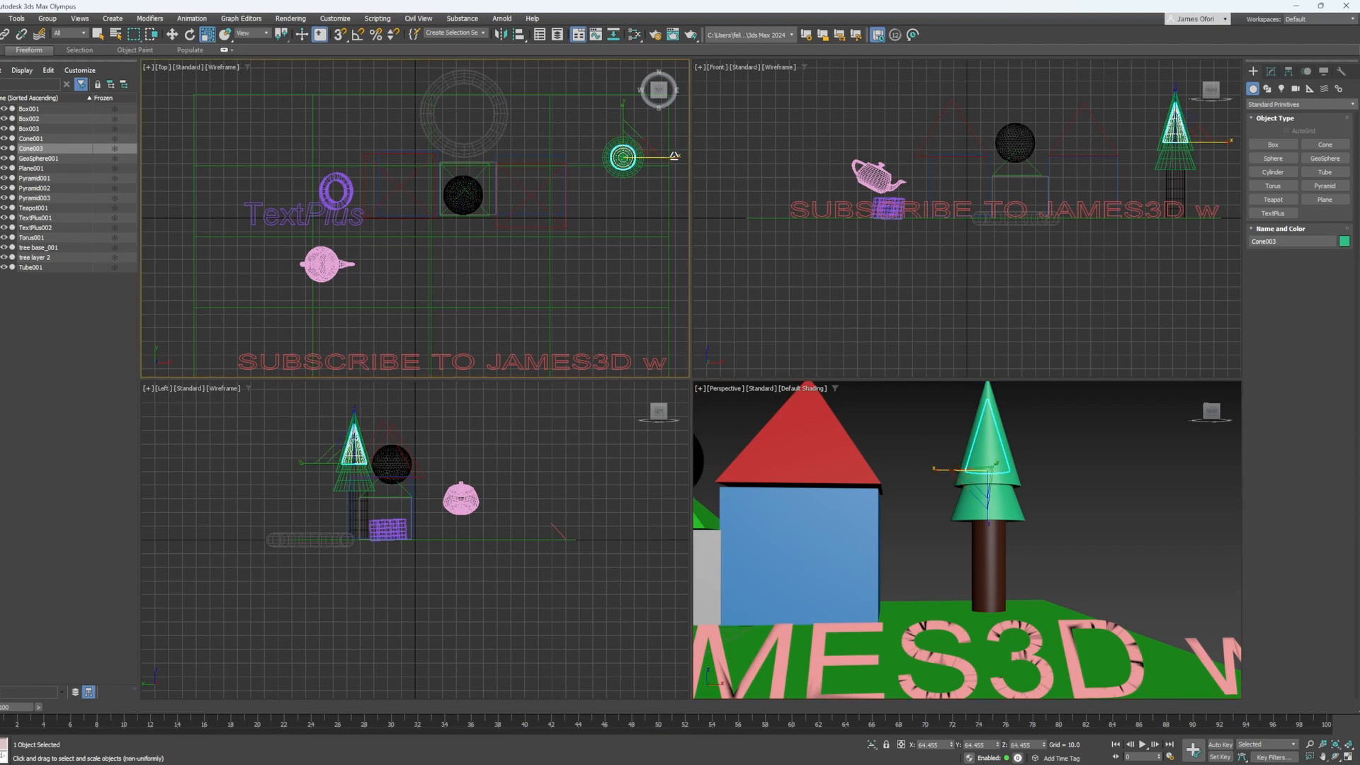
drag(687, 158, 624, 111)
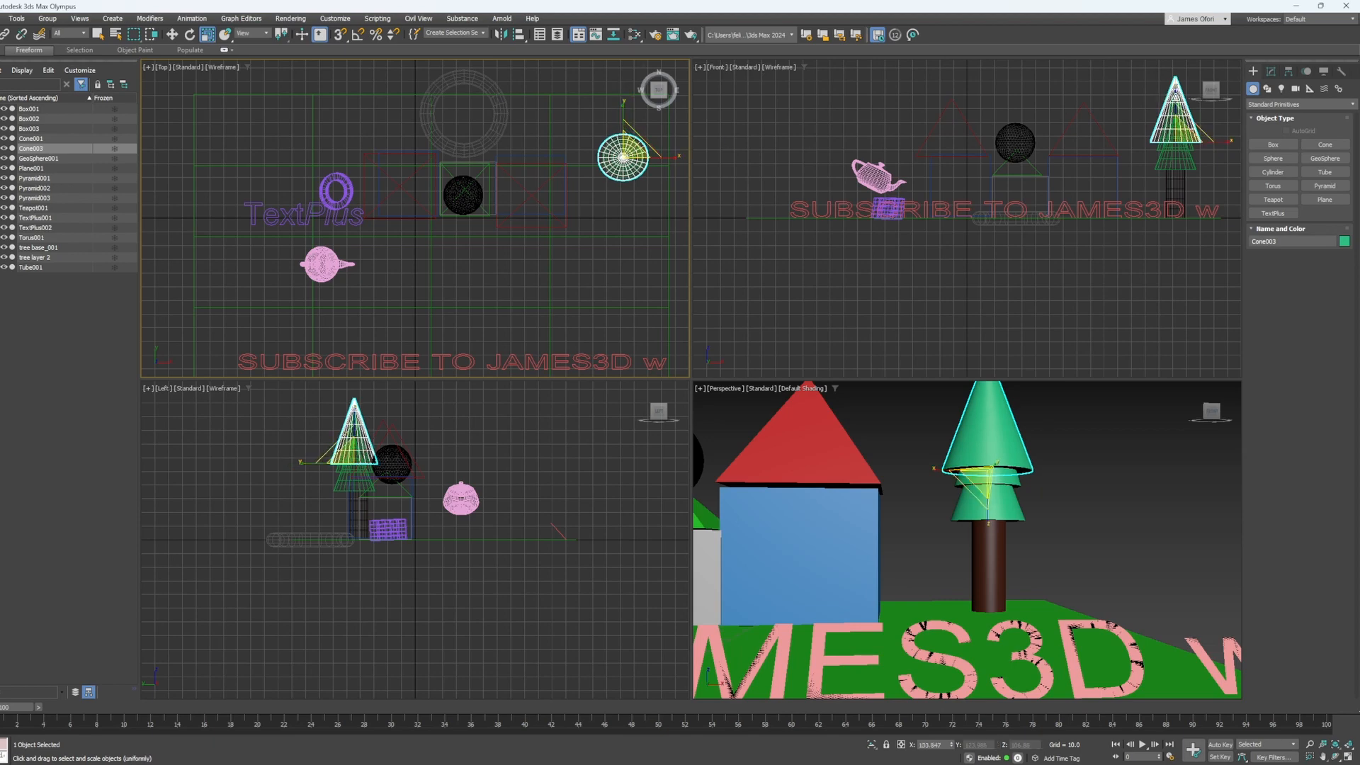
click(1177, 100)
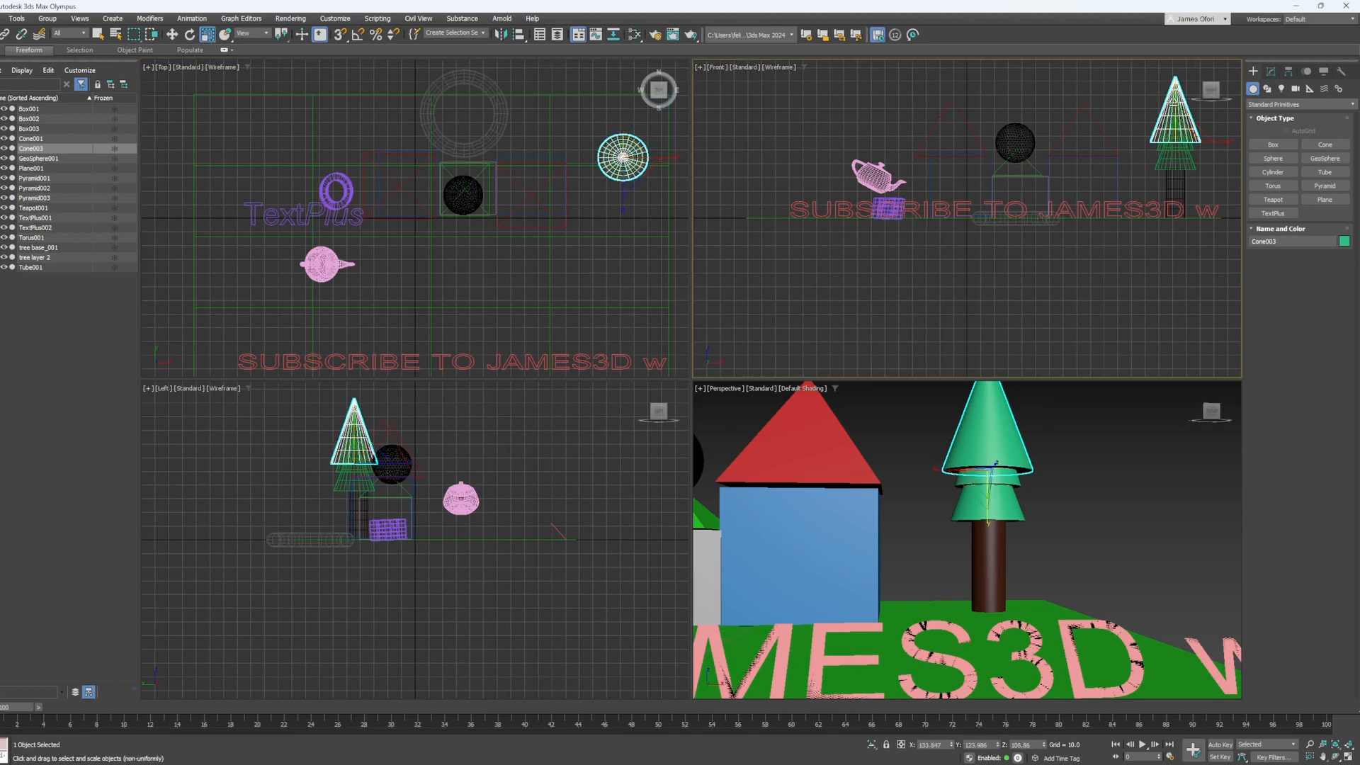
drag(1177, 101, 1175, 123)
- Rename Cone003 as tree layer 3 in the scene's object list
click(1009, 456)
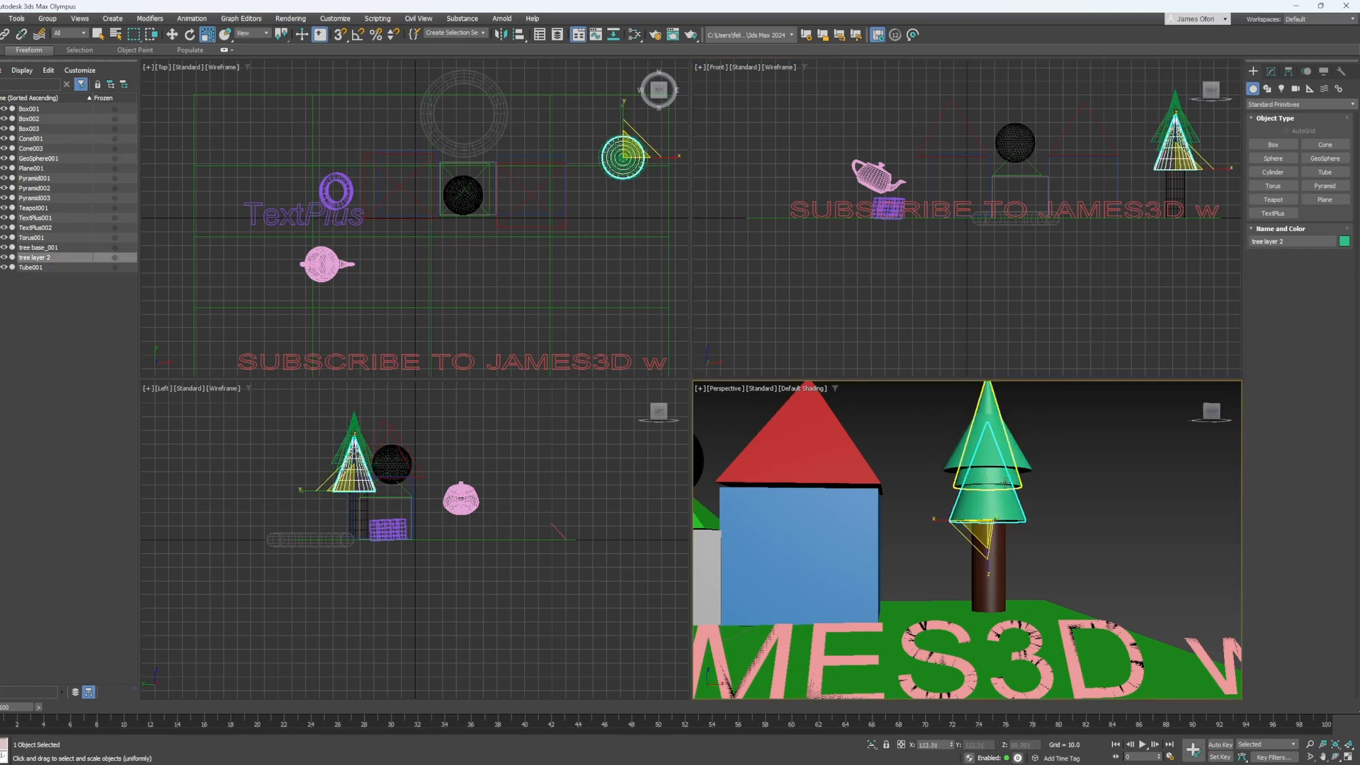
click(1005, 502)
click(1004, 501)
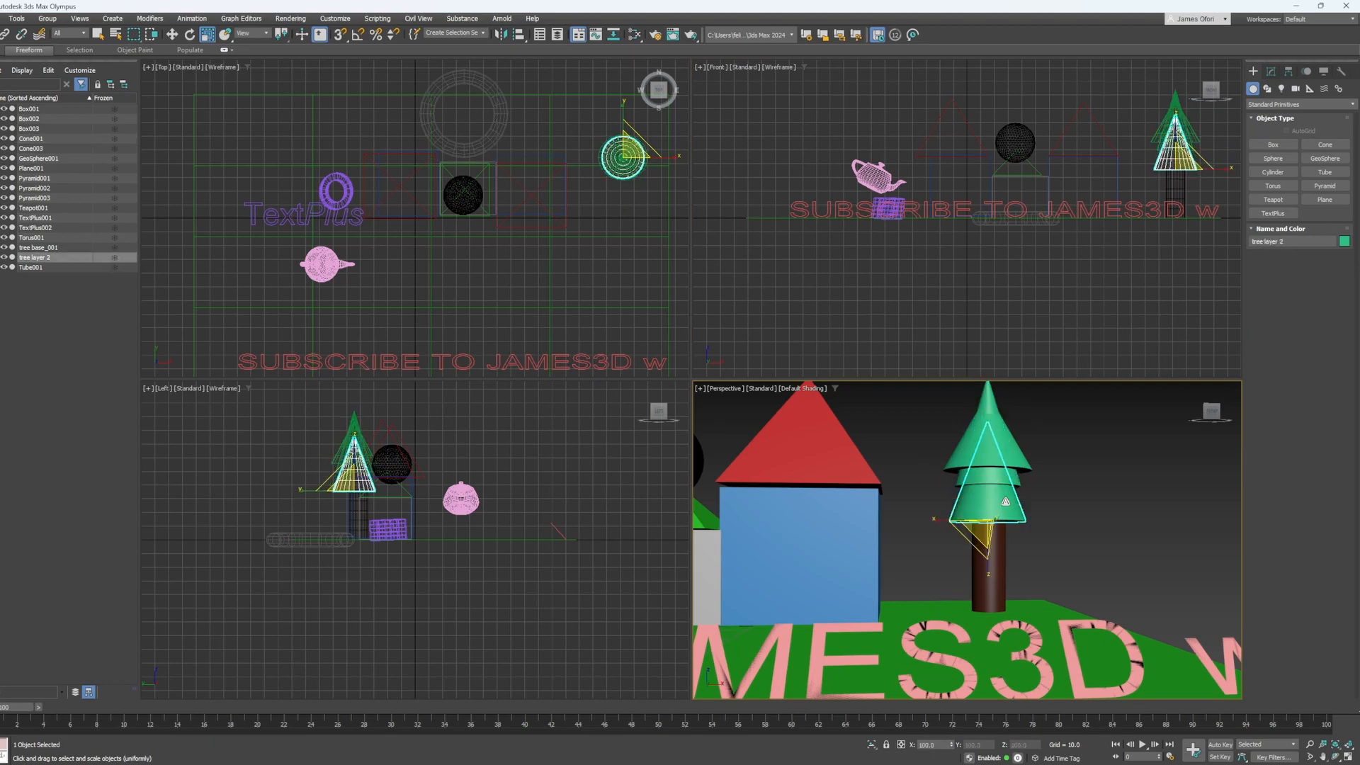
double_click(48, 257)
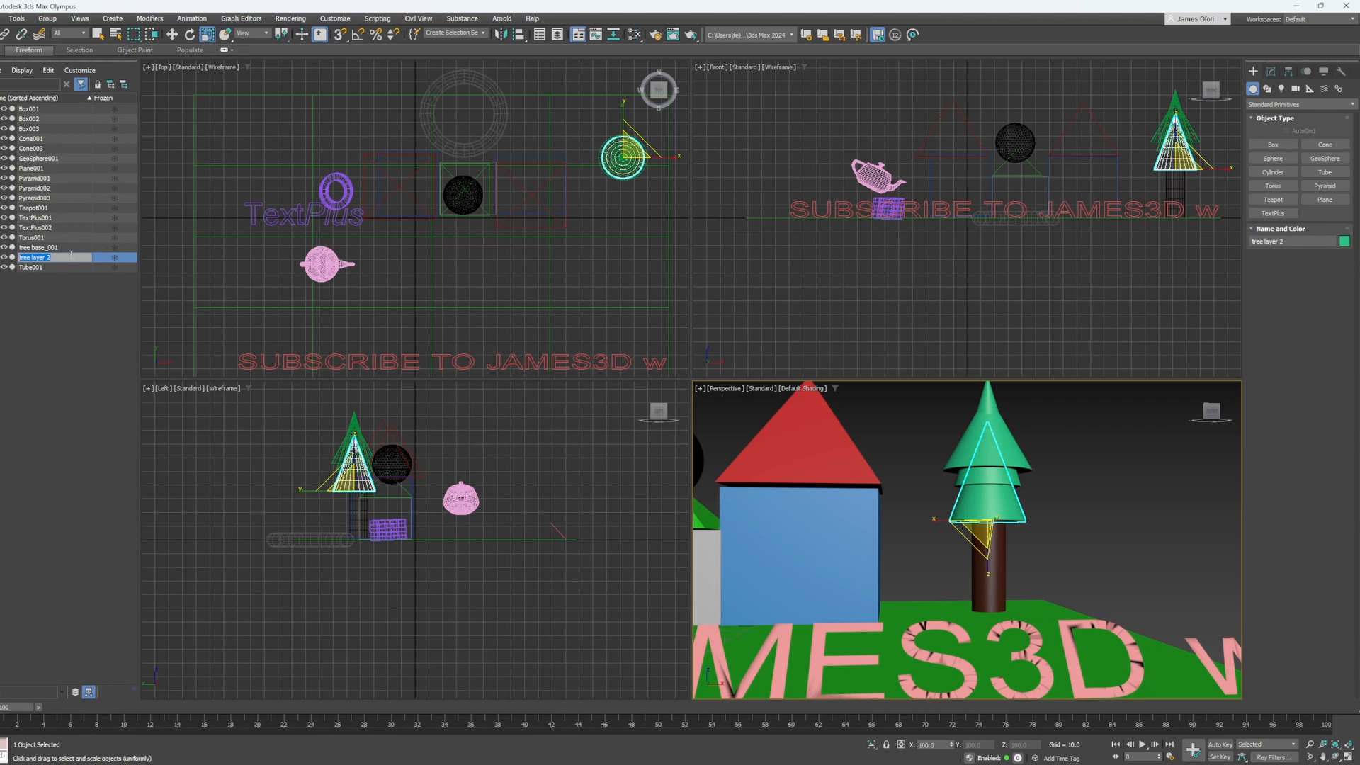
click(42, 149)
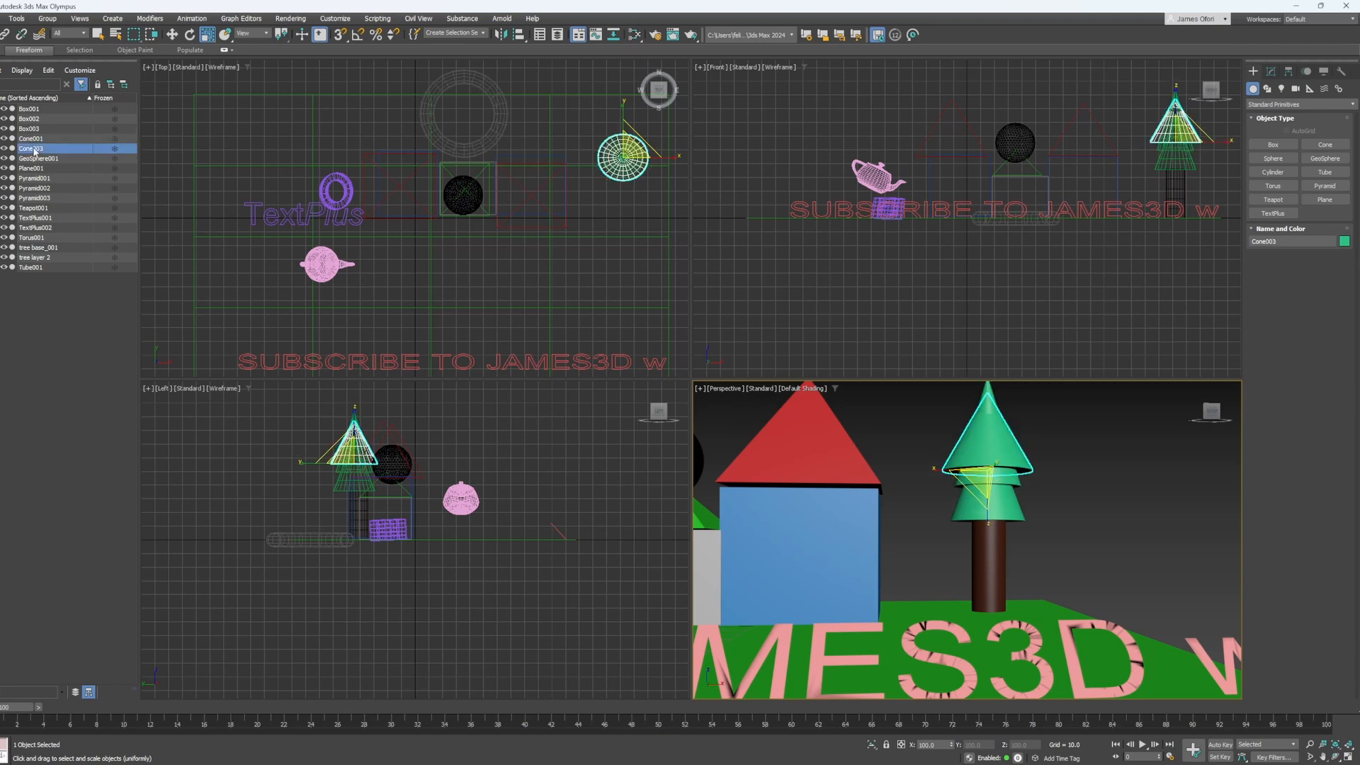
click(21, 150)
key(BackSpace)
- Hide Cone001 to identify it in the tree and show it again
click(31, 139)
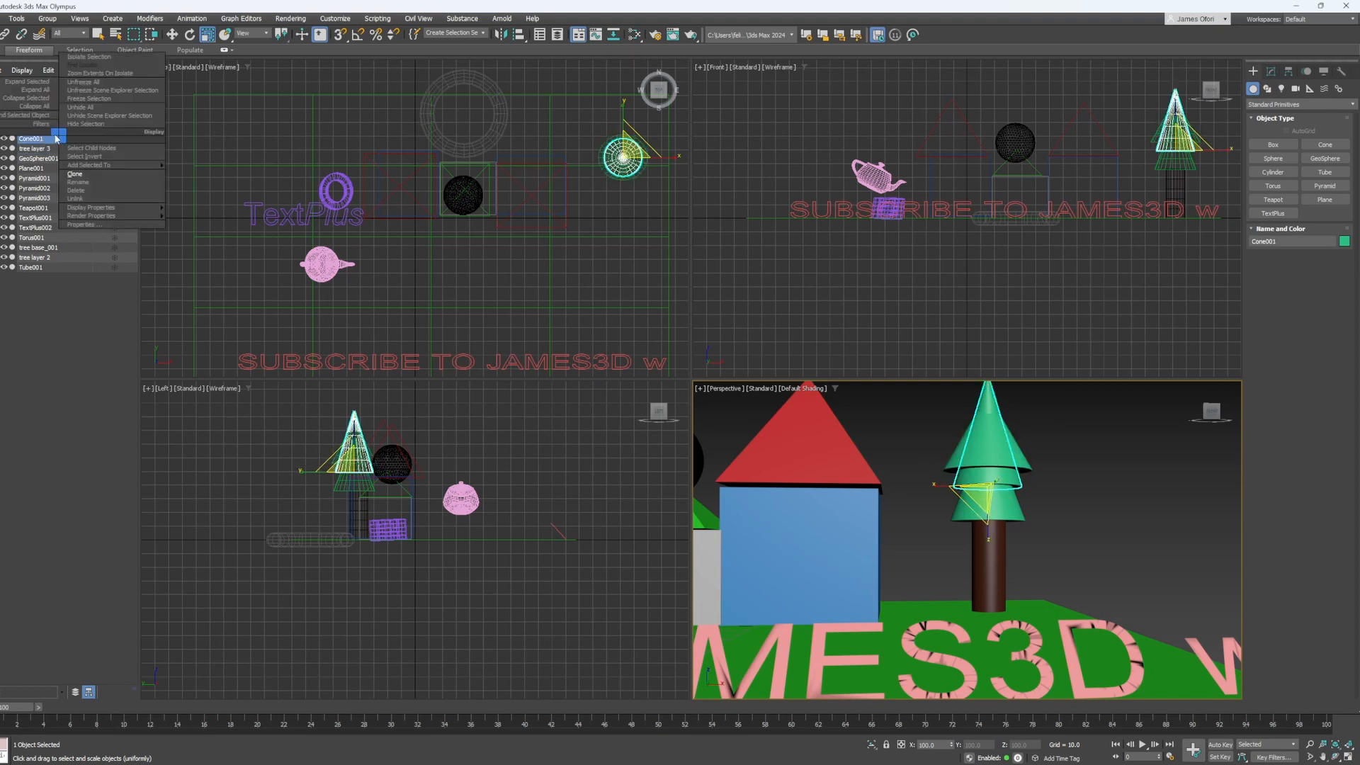
click(13, 139)
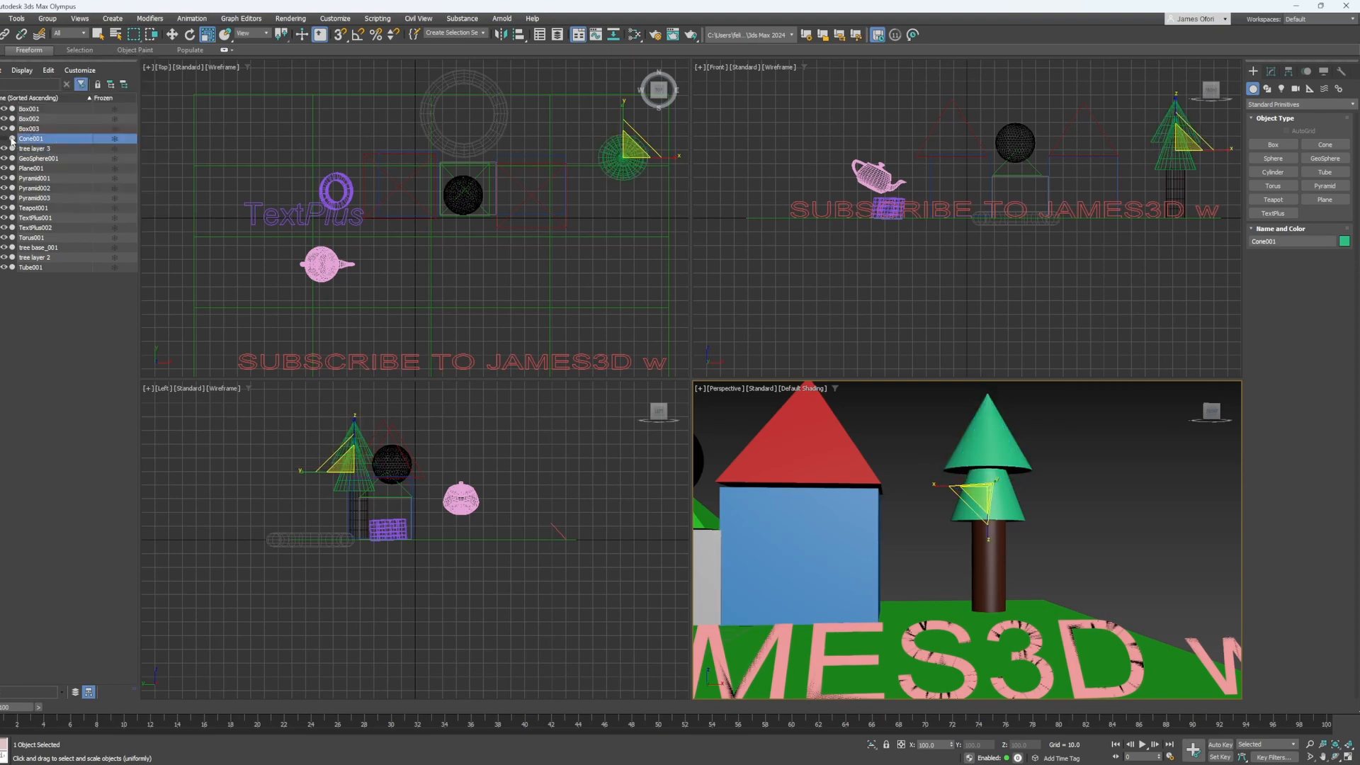
click(4, 140)
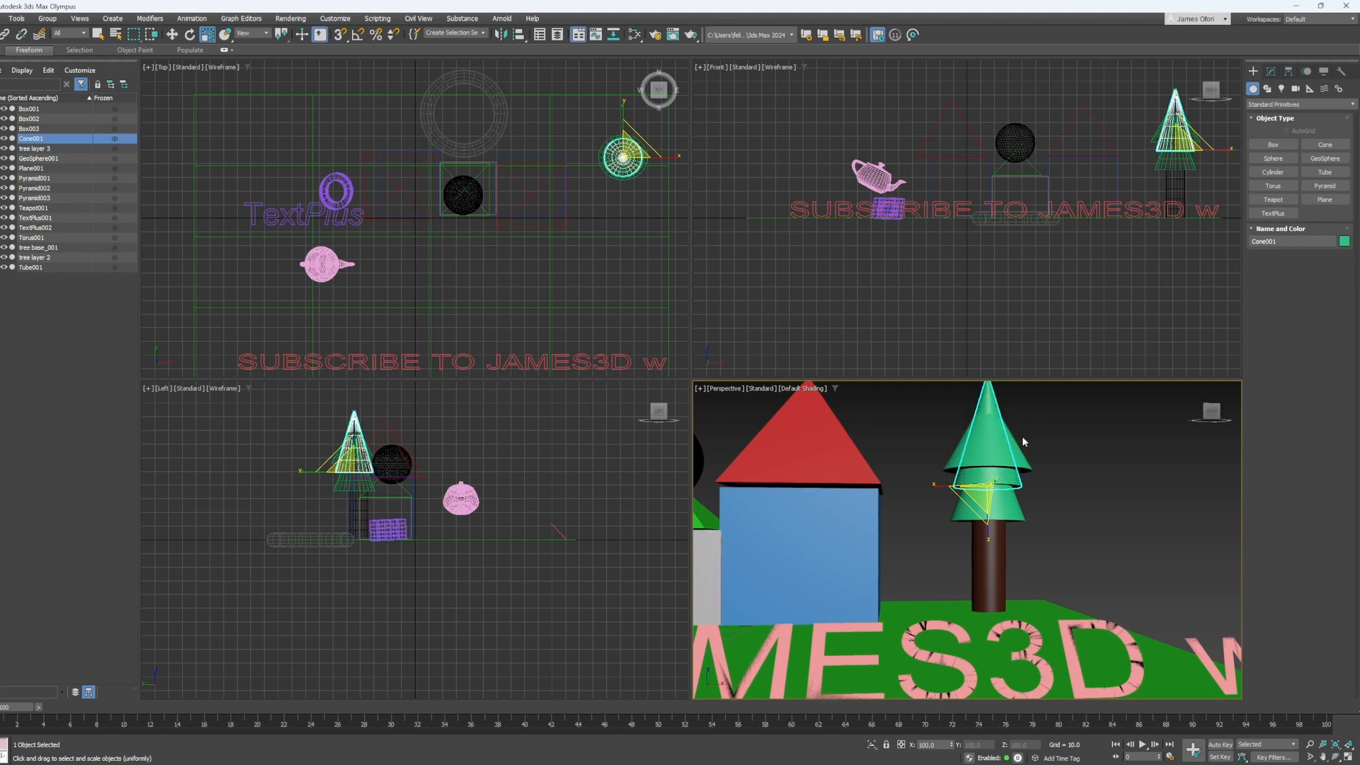
- Scale down Cone001 and tree layer 3, and raise tree layer 3 so it forms the tree's top tier
drag(985, 538, 912, 538)
click(986, 435)
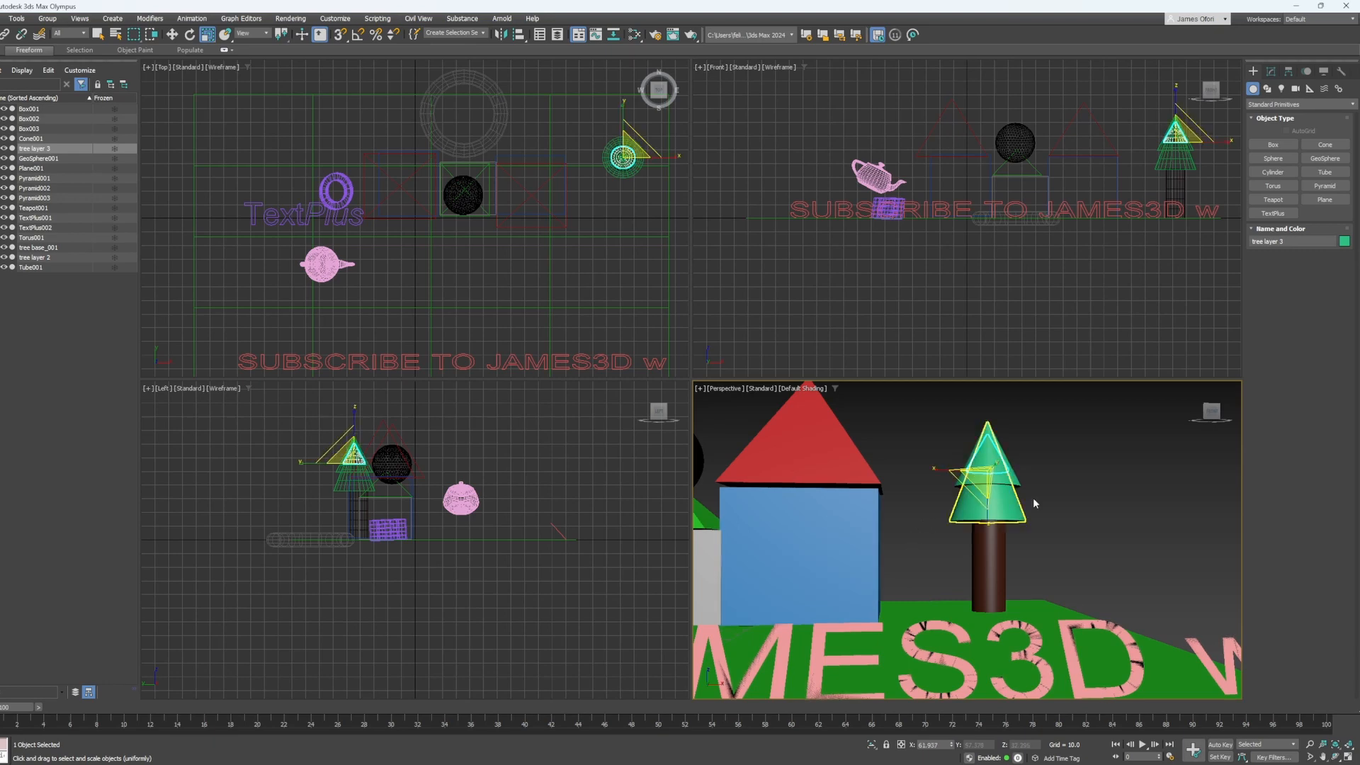
key(w)
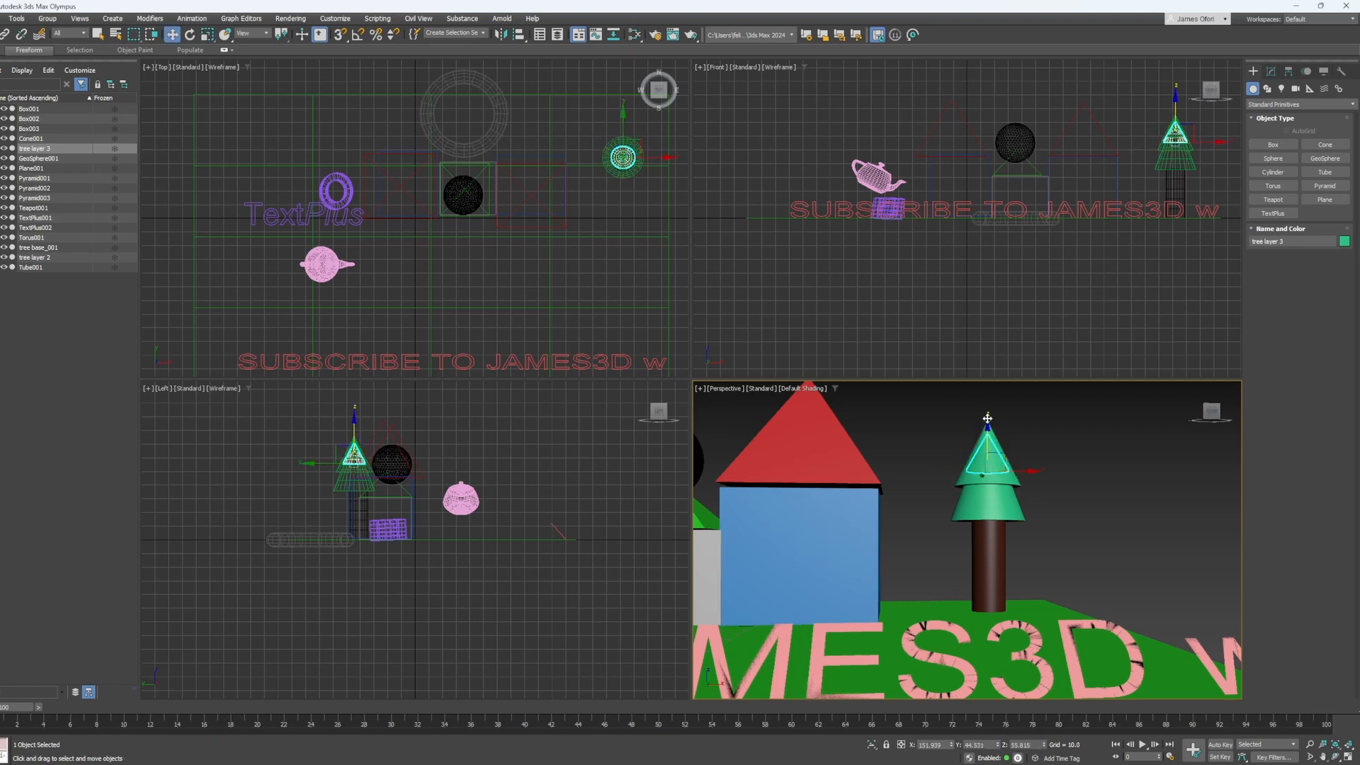
drag(985, 427, 988, 401)
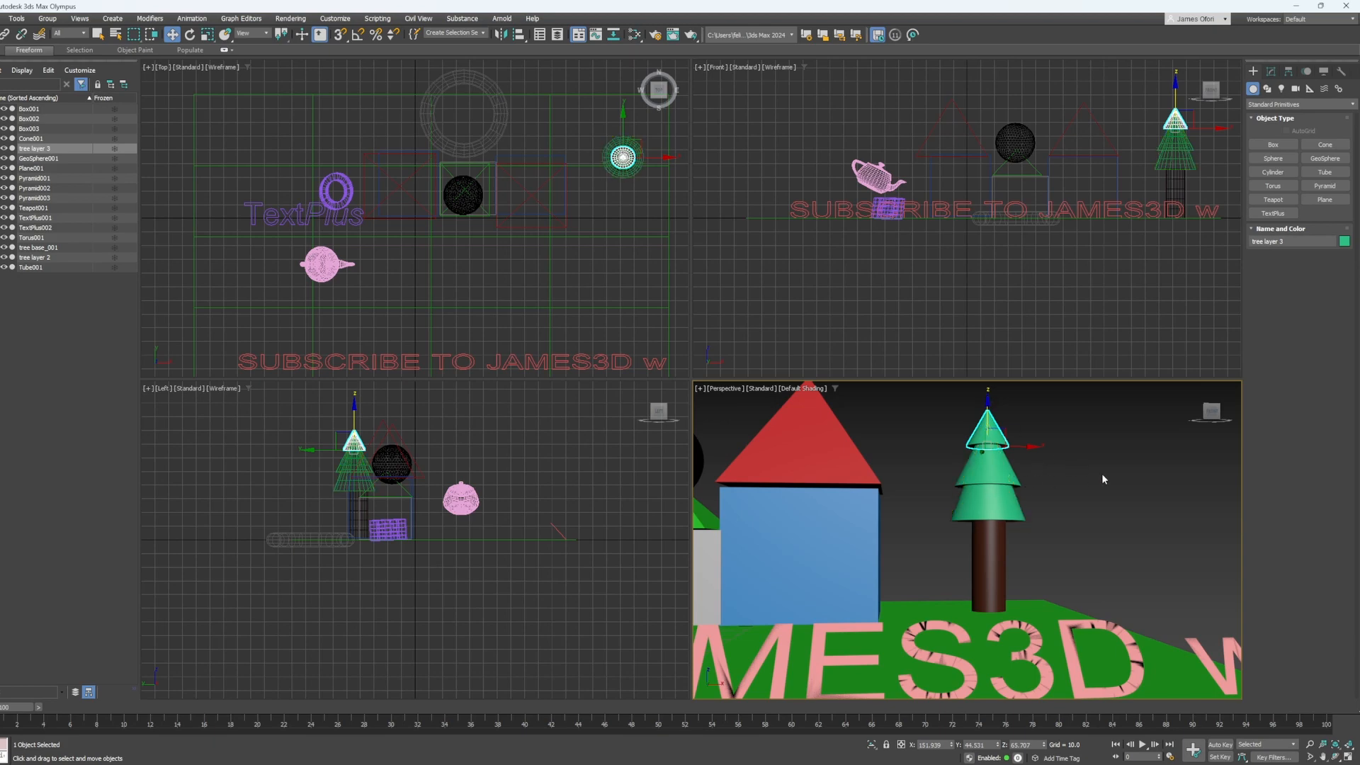
- Shorten the brown tree trunk by scaling down its height
click(995, 566)
mouse_move(991, 569)
mouse_down()
mouse_move(991, 590)
mouse_move(991, 567)
mouse_up()
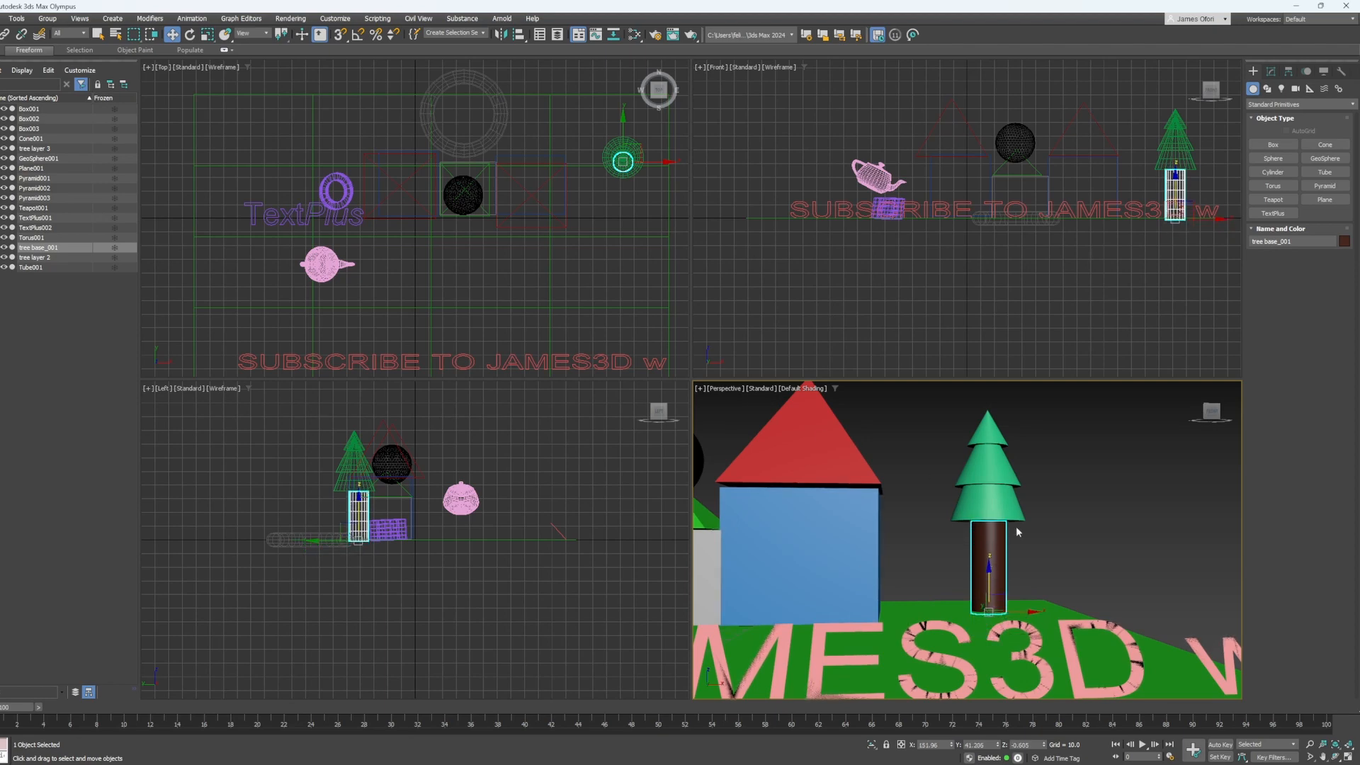
key(r)
drag(989, 607, 989, 635)
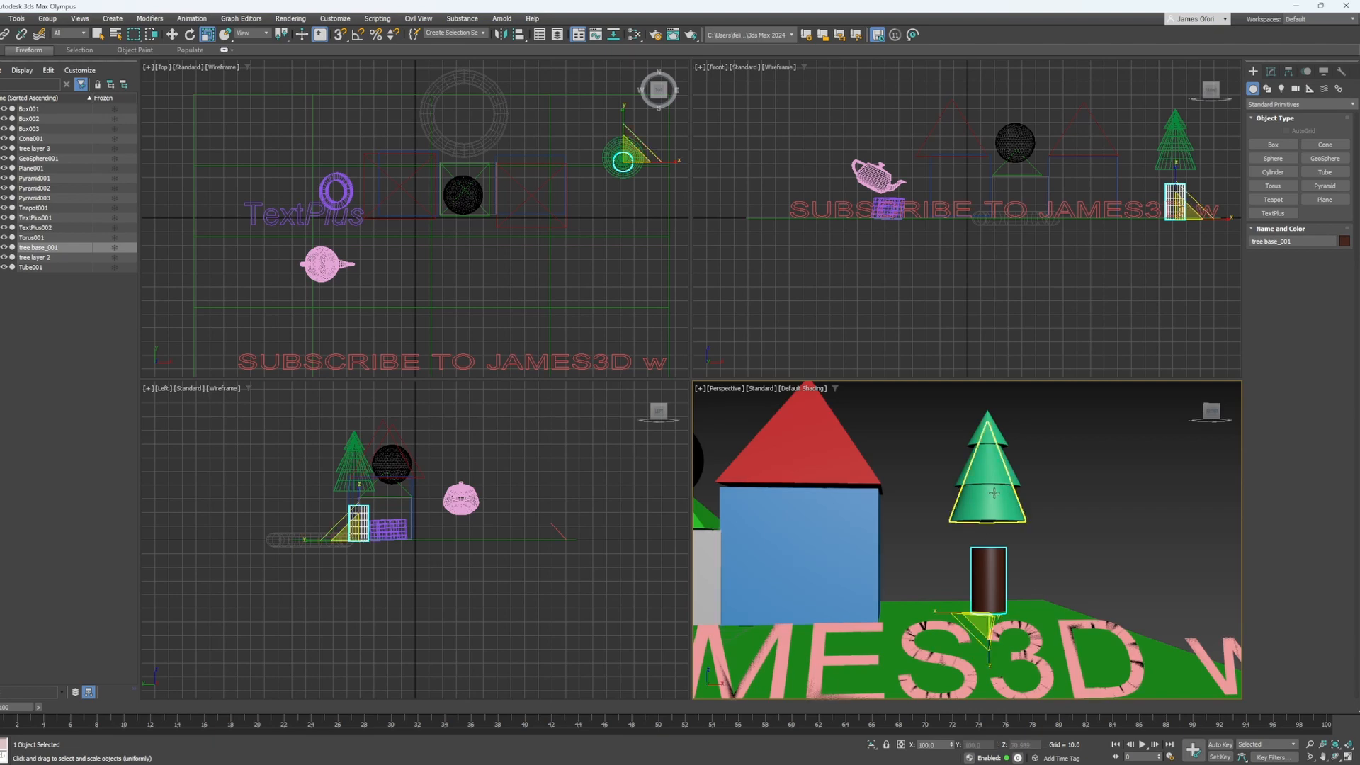
- Lower tree layer 2, Cone001 and tree layer 3 so the three tiers stack on the shortened trunk
click(58, 258)
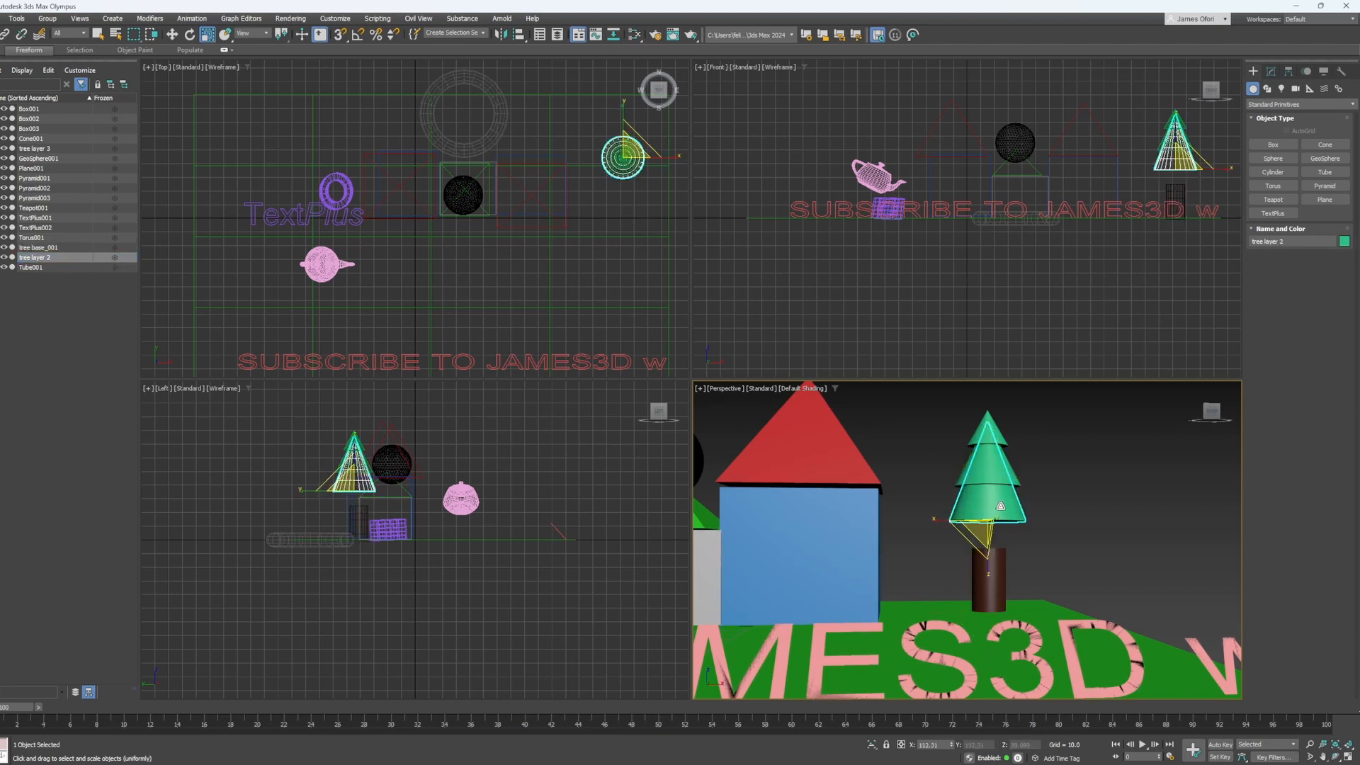
right_click(508, 312)
key(w)
drag(988, 480, 988, 526)
drag(989, 463, 987, 488)
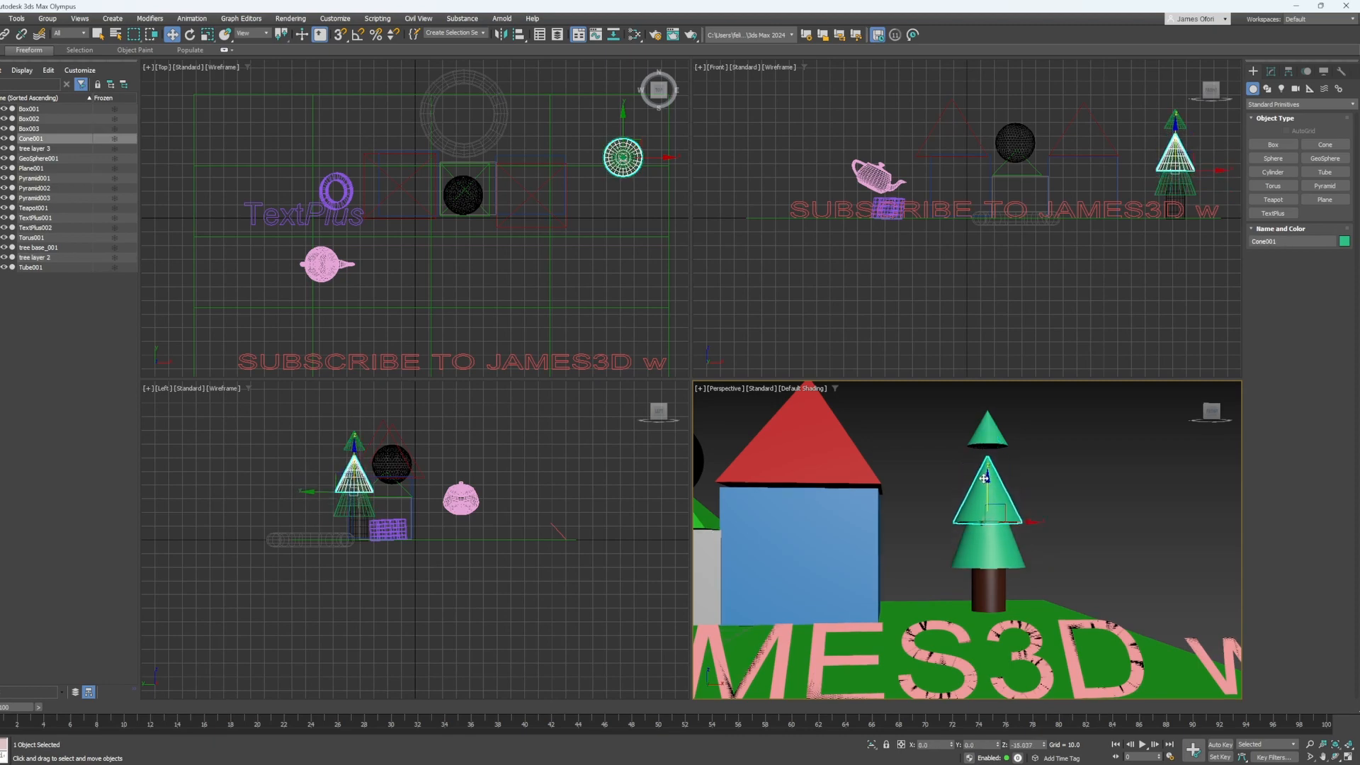
click(987, 429)
drag(988, 401, 1020, 445)
click(1046, 449)
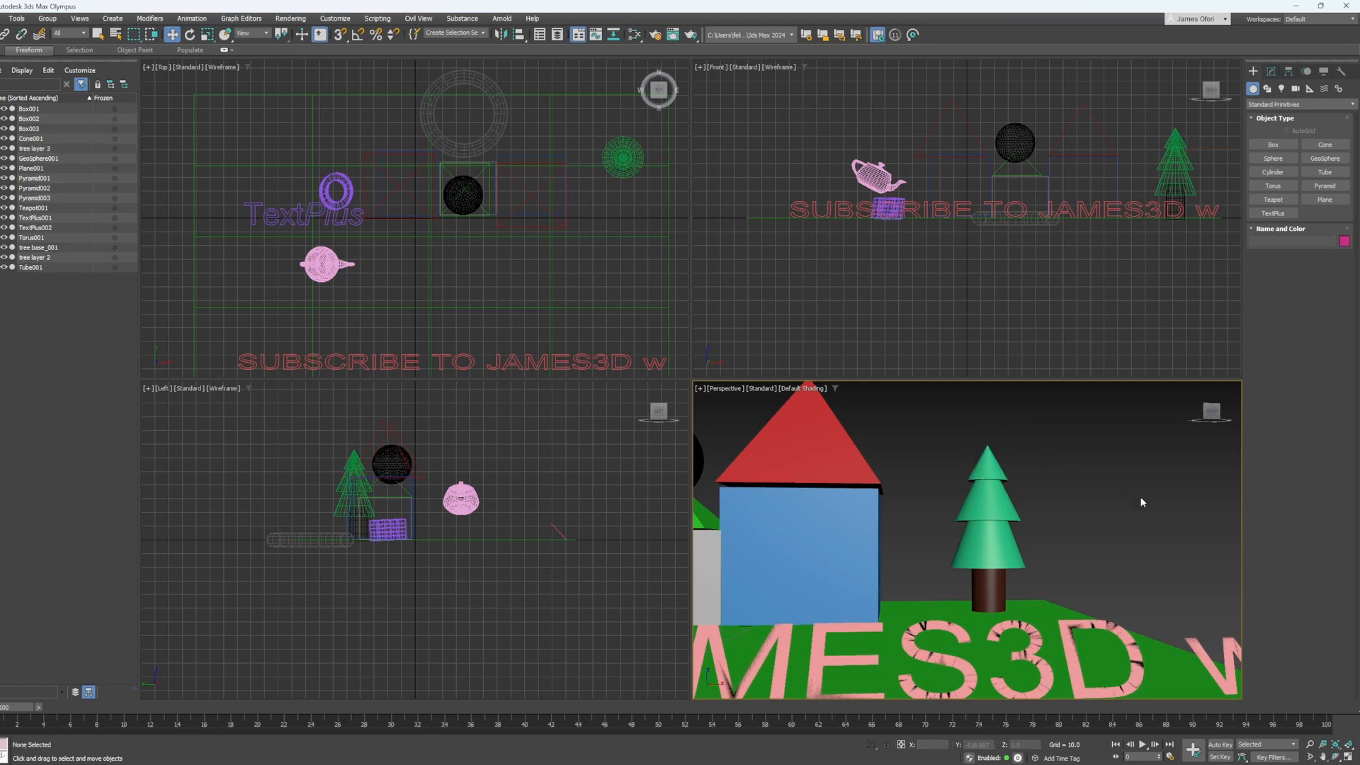
- Move the tree trunk along the Y axis to centre it beneath the green cone layers
alt+middle_drag(1048, 505, 942, 574)
click(974, 599)
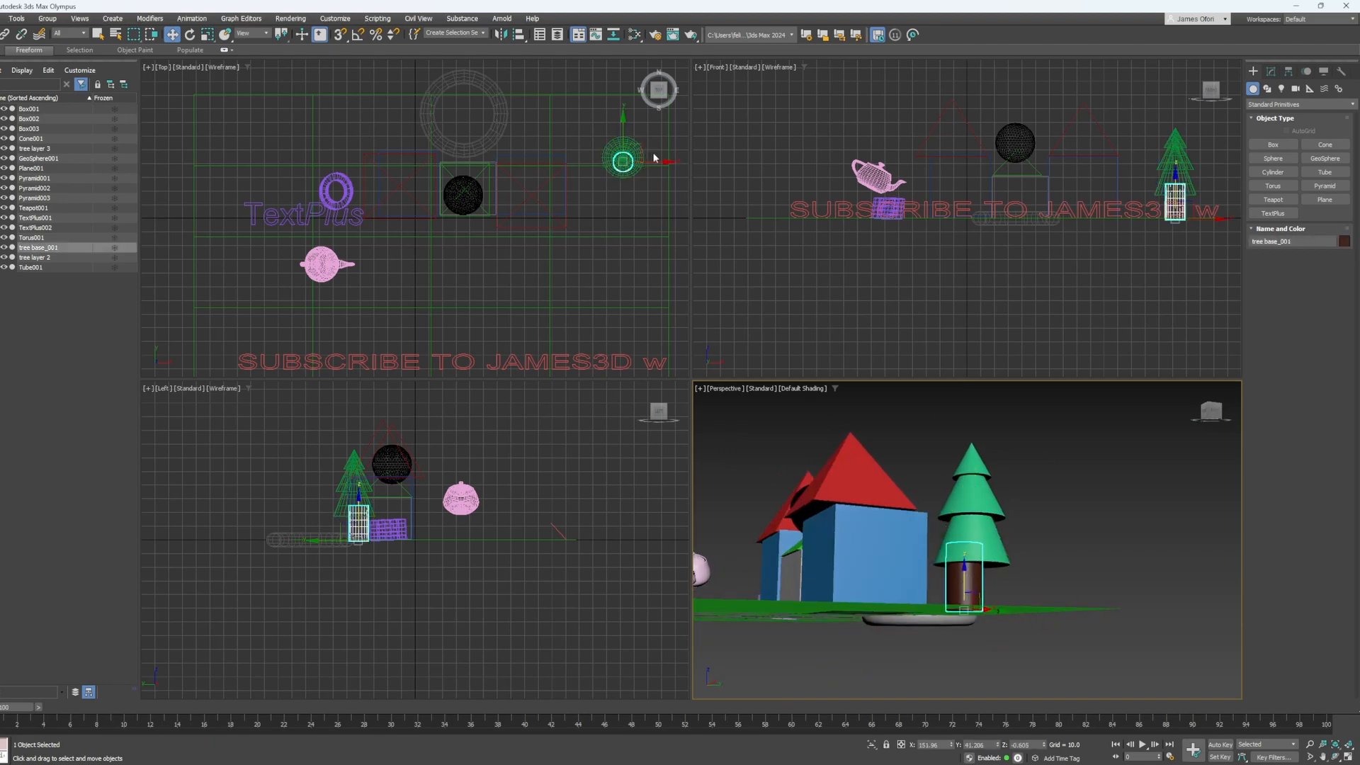
drag(625, 124, 625, 122)
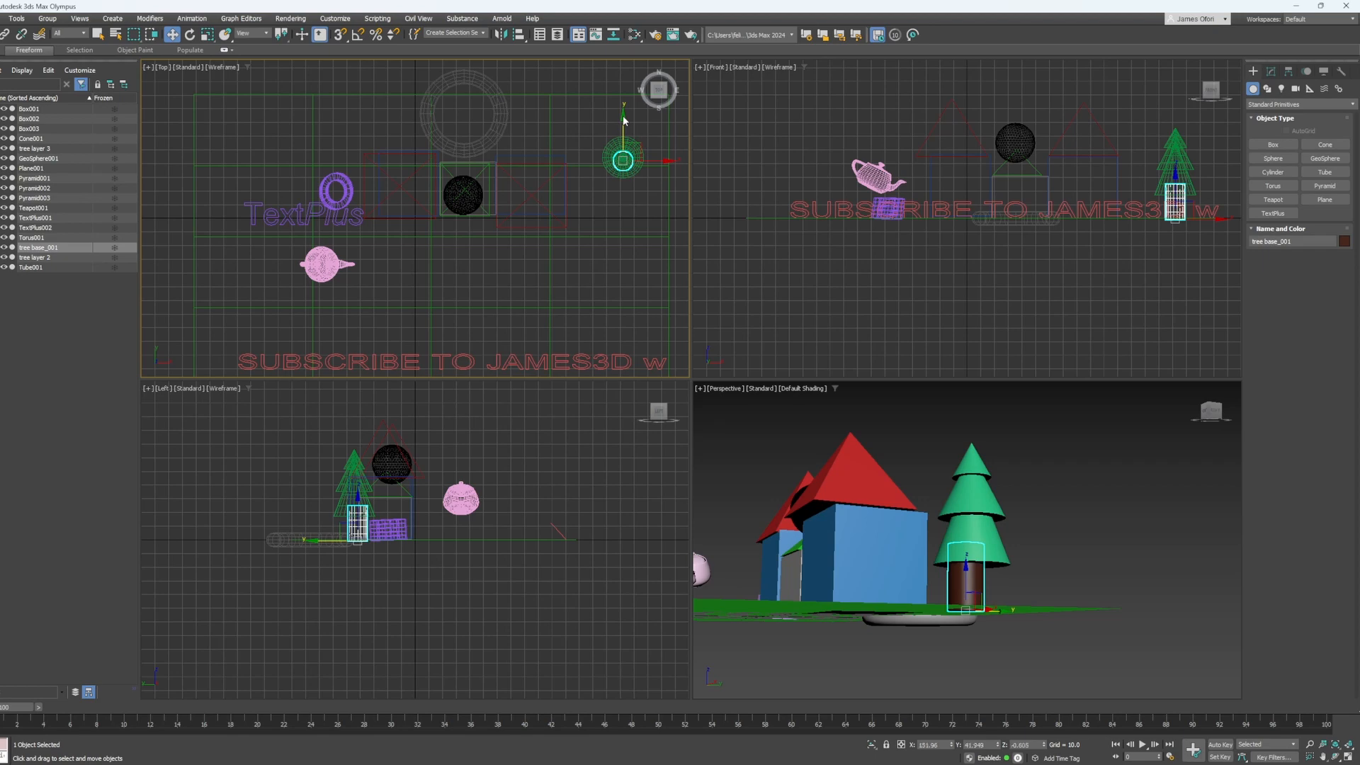
click(1102, 458)
alt+middle_drag(1062, 477, 1035, 488)
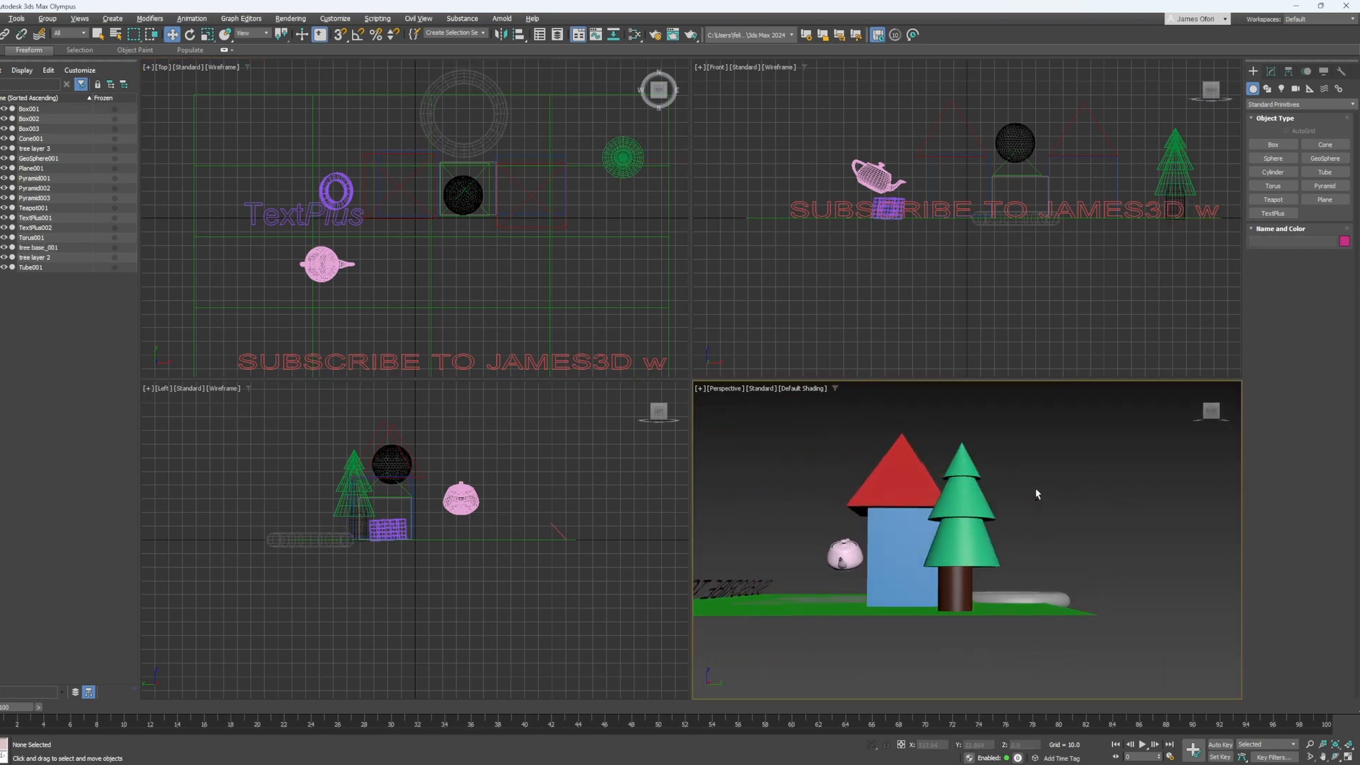
click(970, 593)
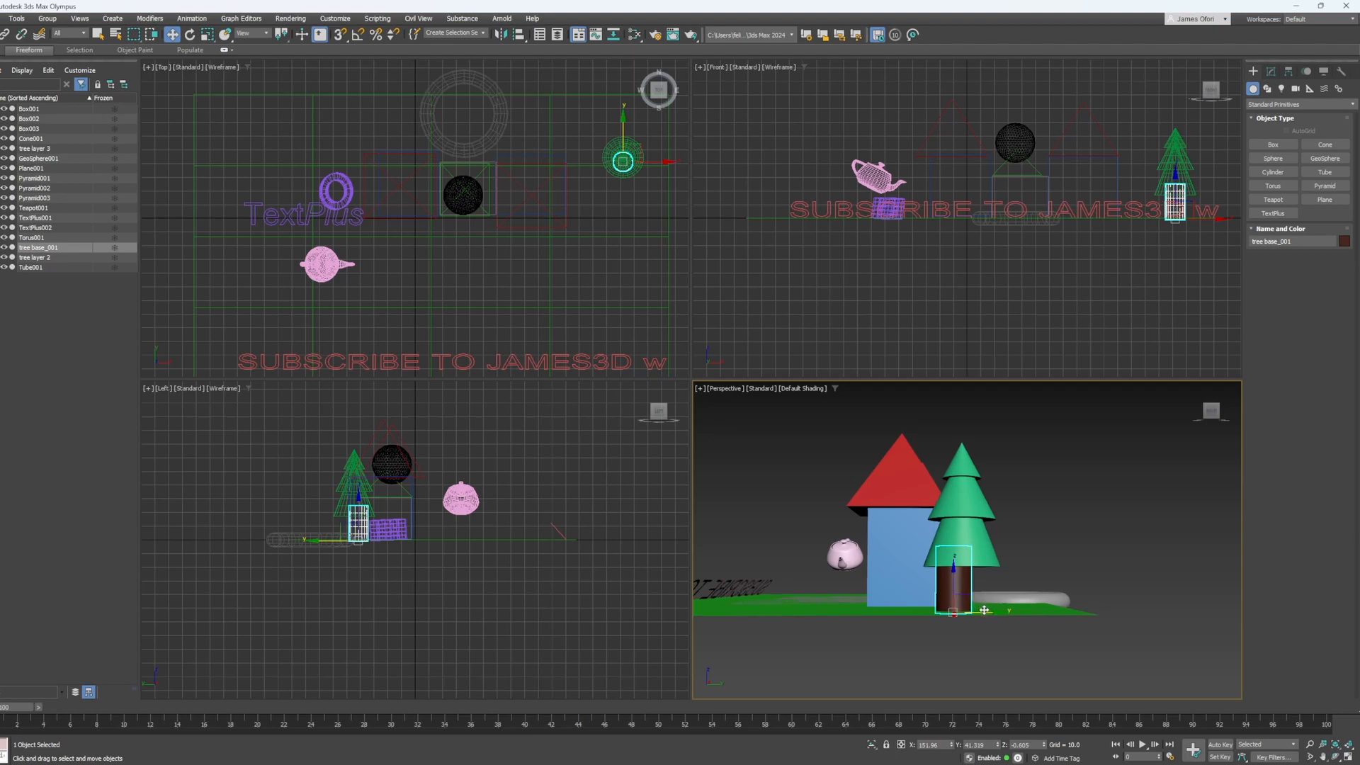
click(1162, 493)
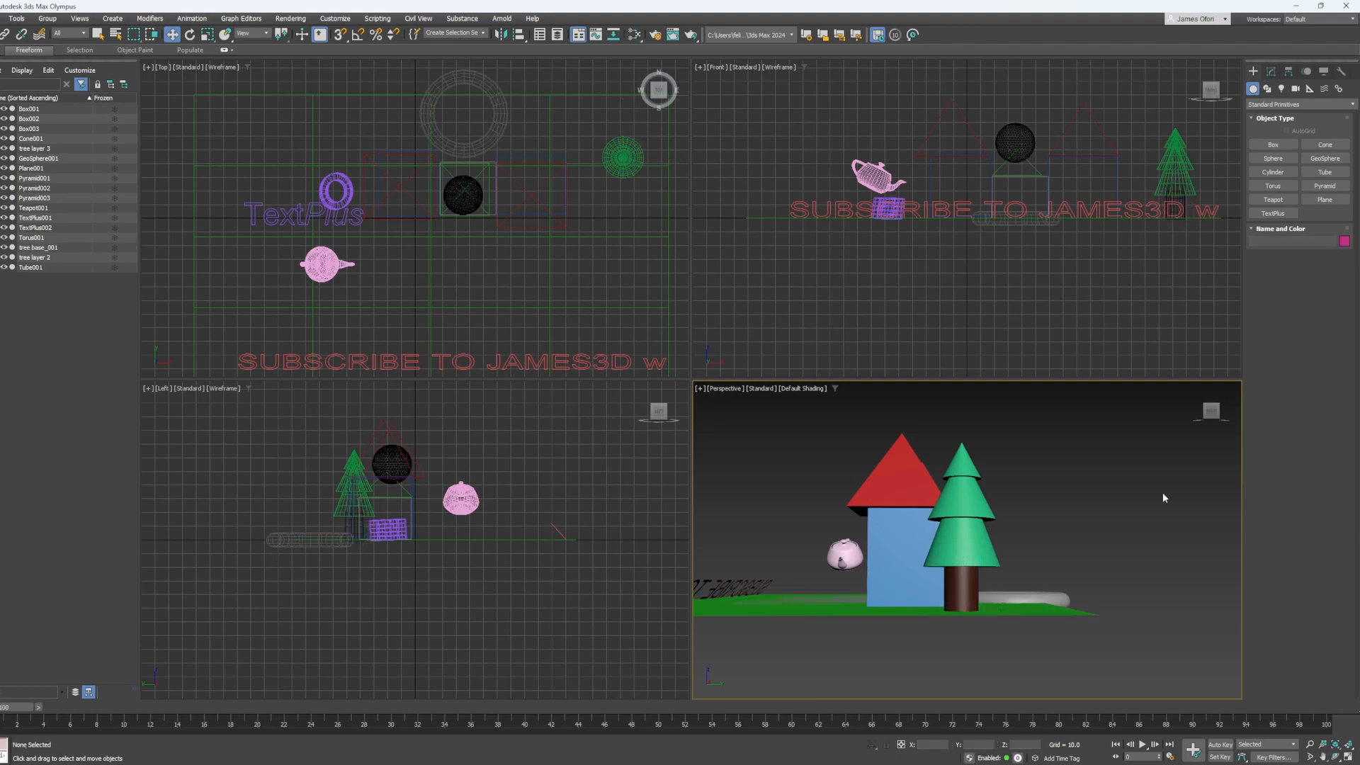
scroll(1115, 484, up, 5)
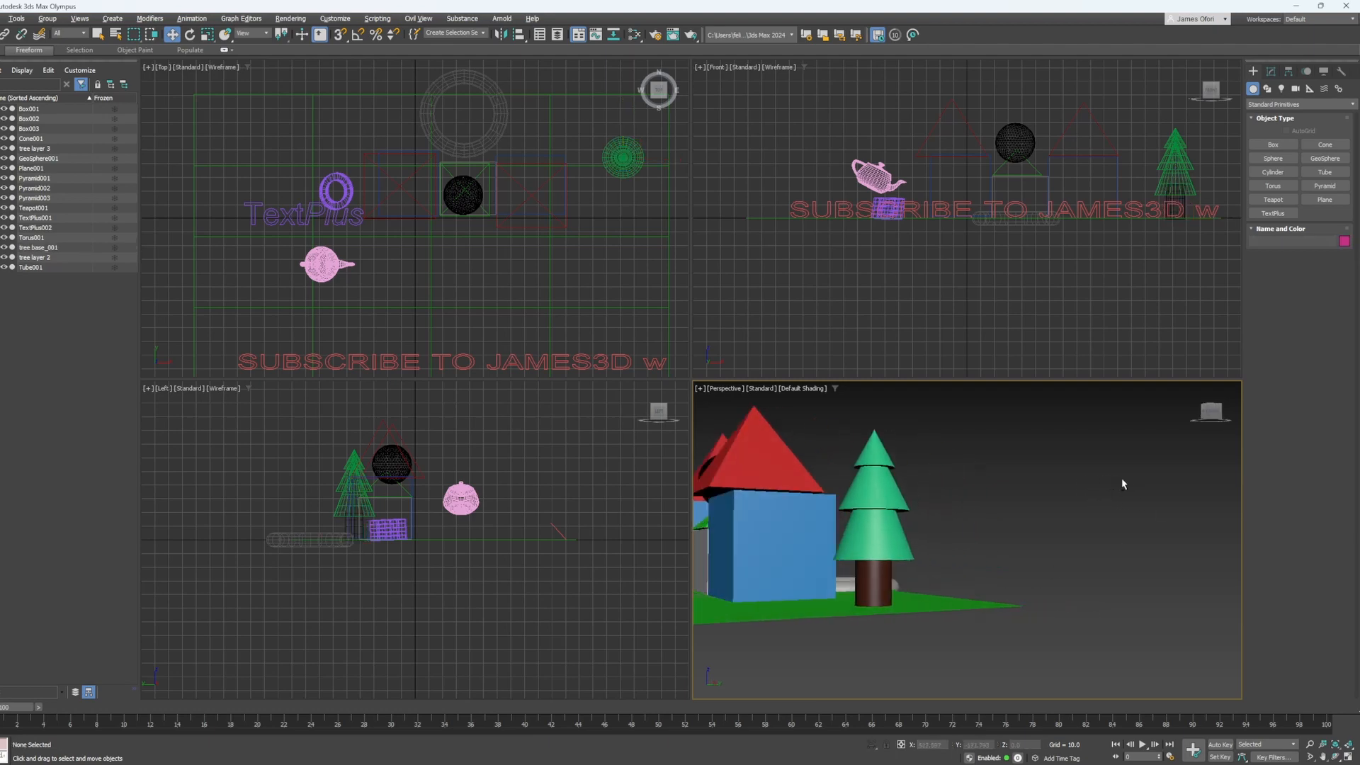
alt+middle_drag(1162, 483, 1038, 510)
scroll(1045, 492, down, 8)
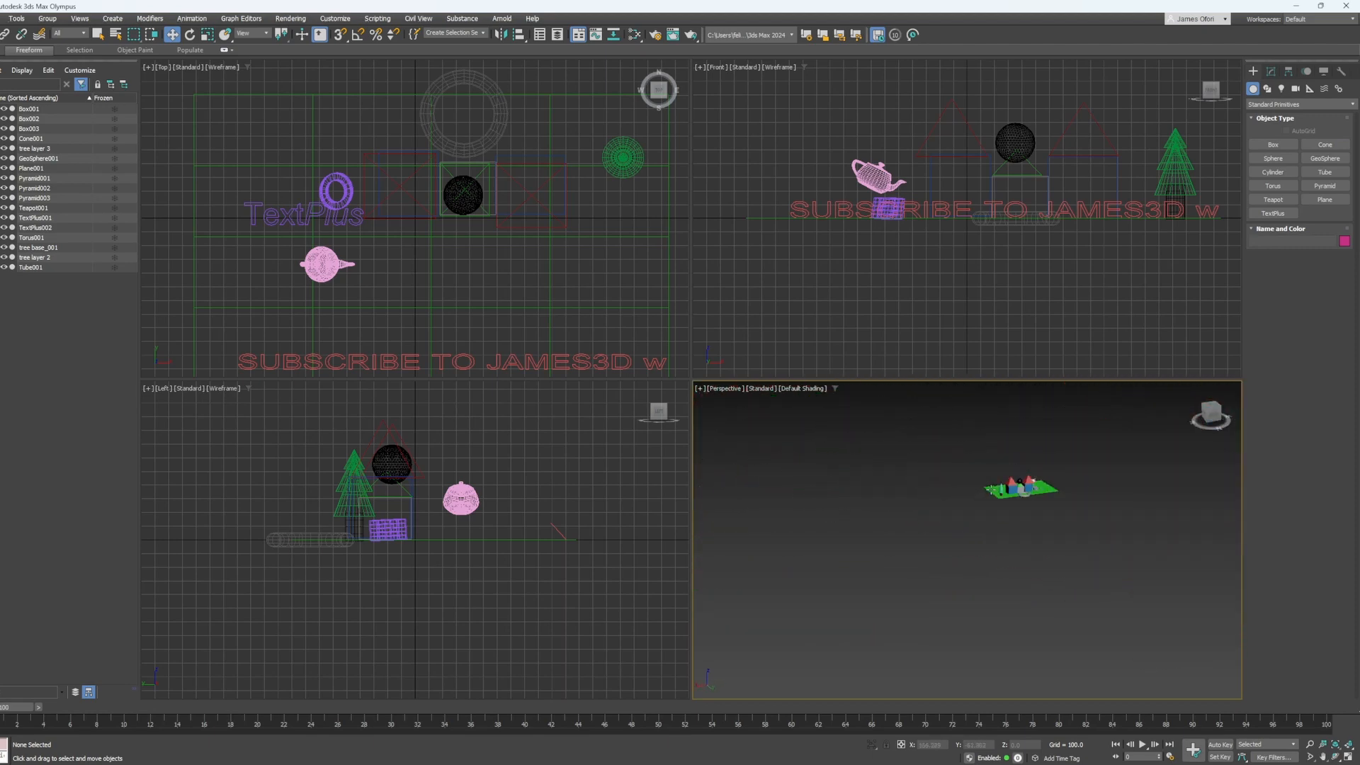
scroll(1051, 490, up, 5)
scroll(1051, 490, up, 5)
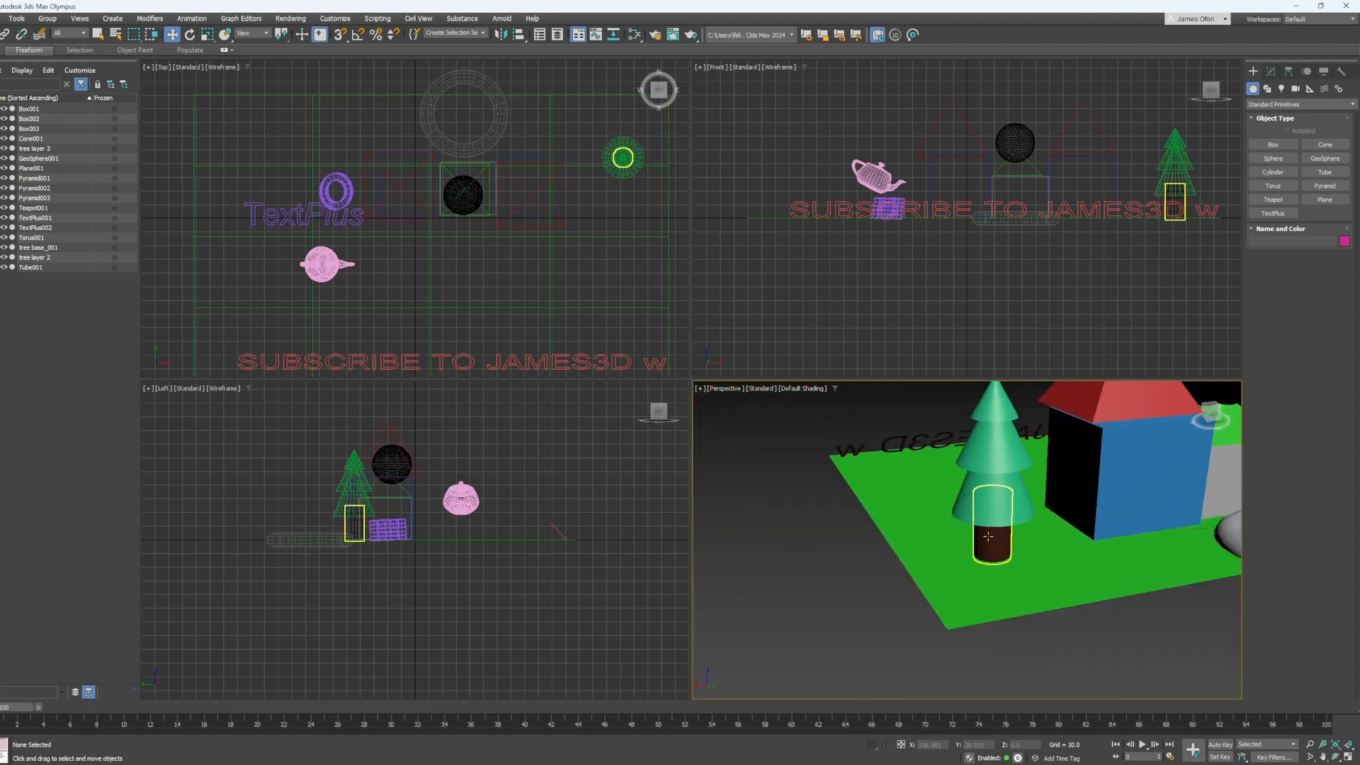
click(57, 258)
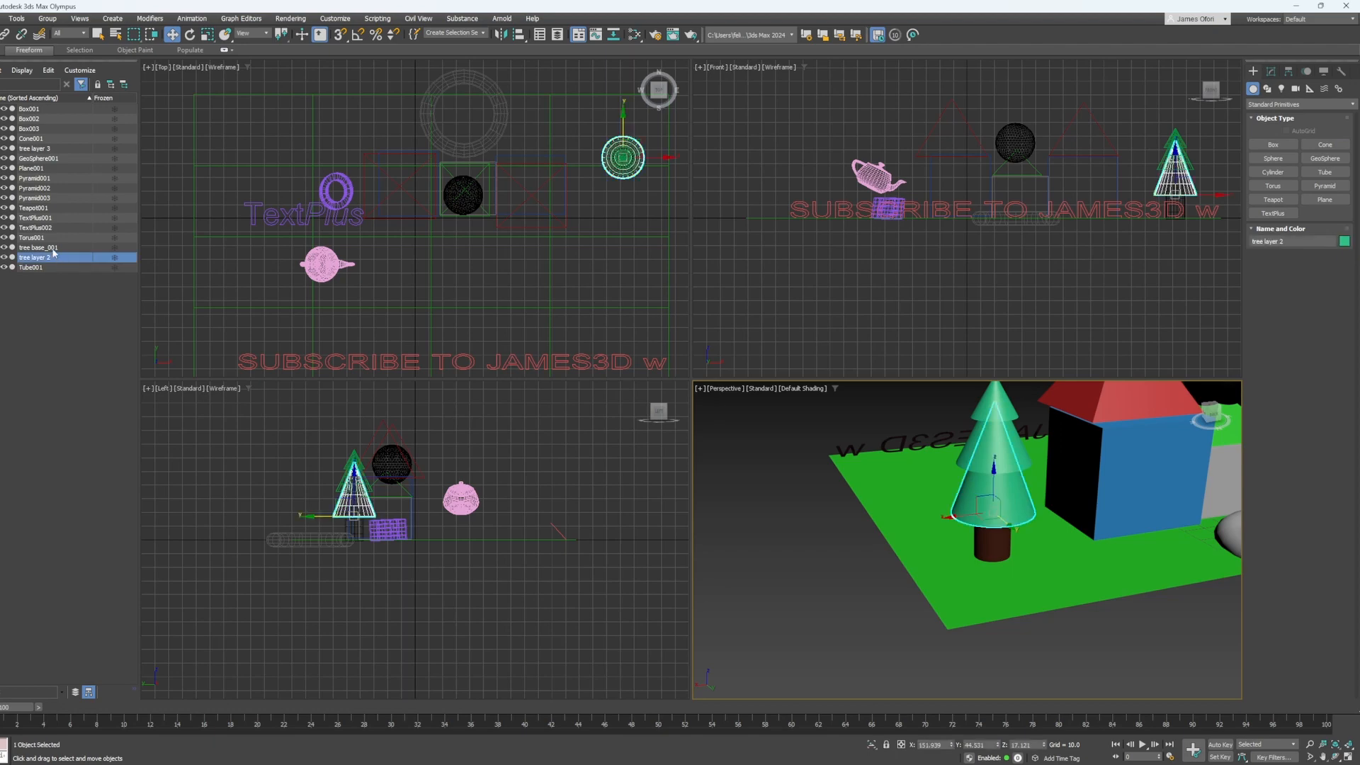
ctrl+click(52, 248)
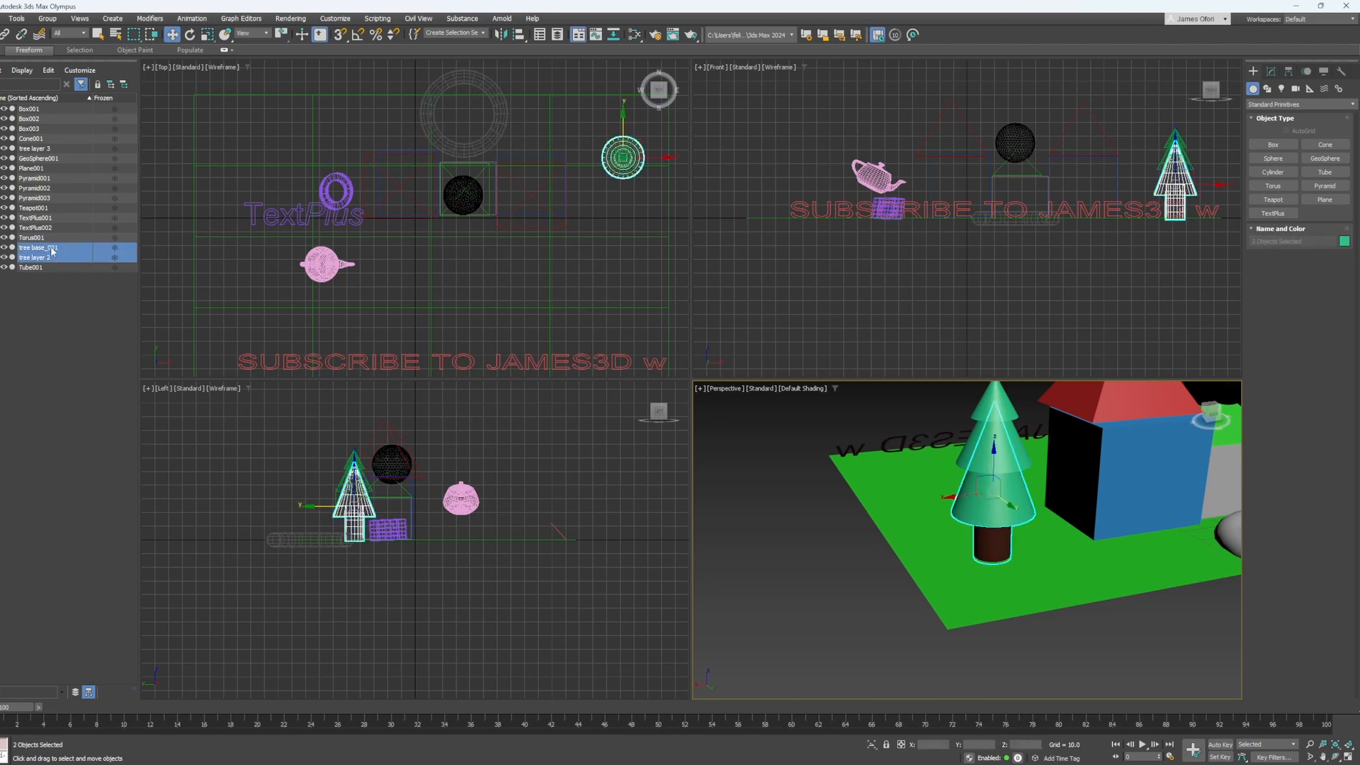
click(54, 293)
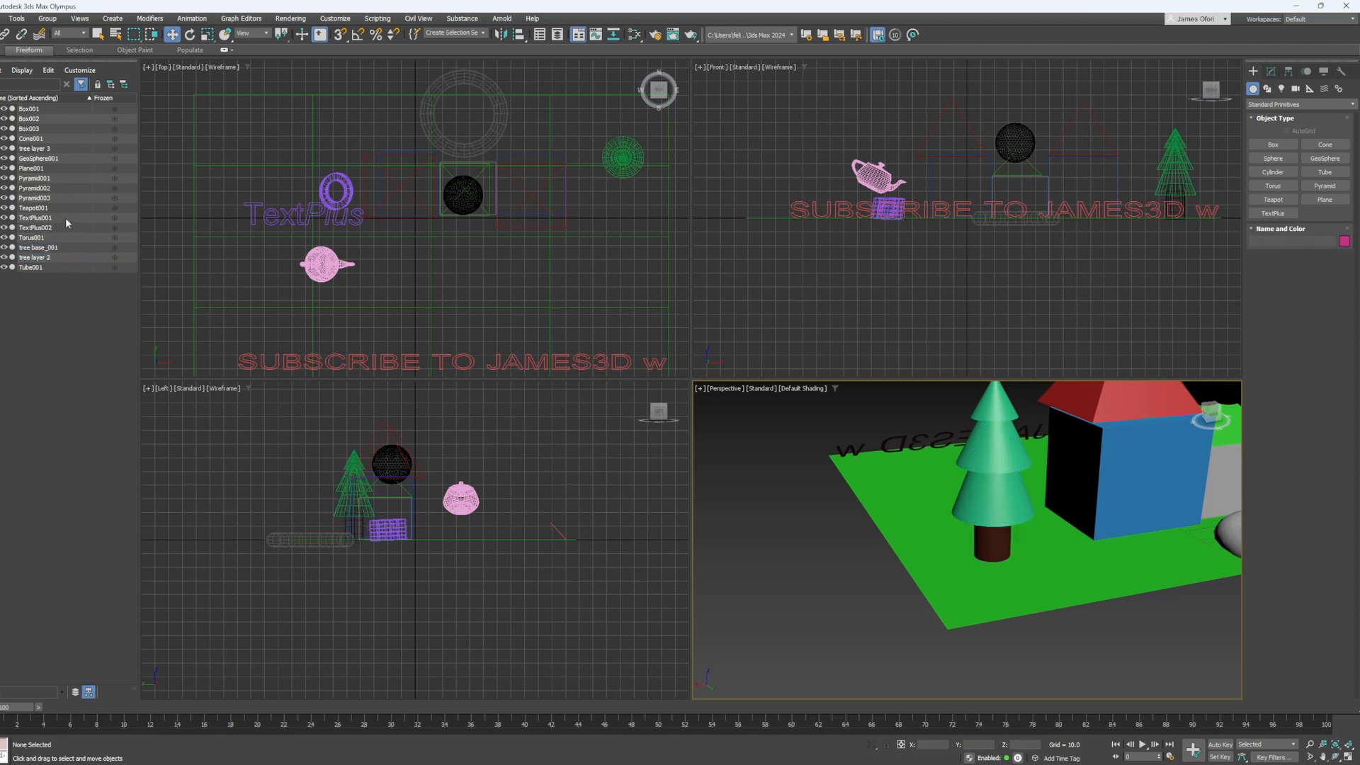
- Clone the tree trunk as an instance and move the copy along the Y axis to another spot on the lawn
click(985, 543)
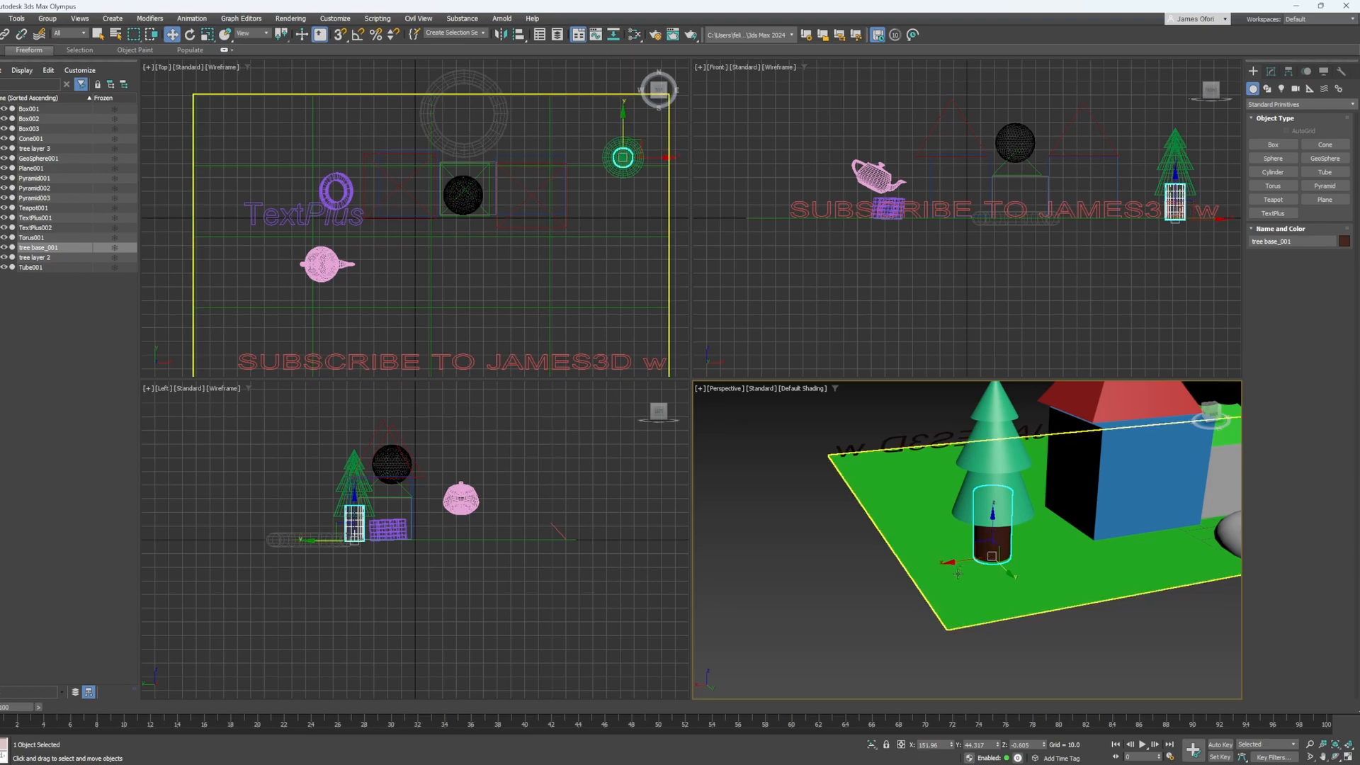
scroll(942, 574, down, 5)
scroll(1021, 585, up, 5)
scroll(967, 553, down, 5)
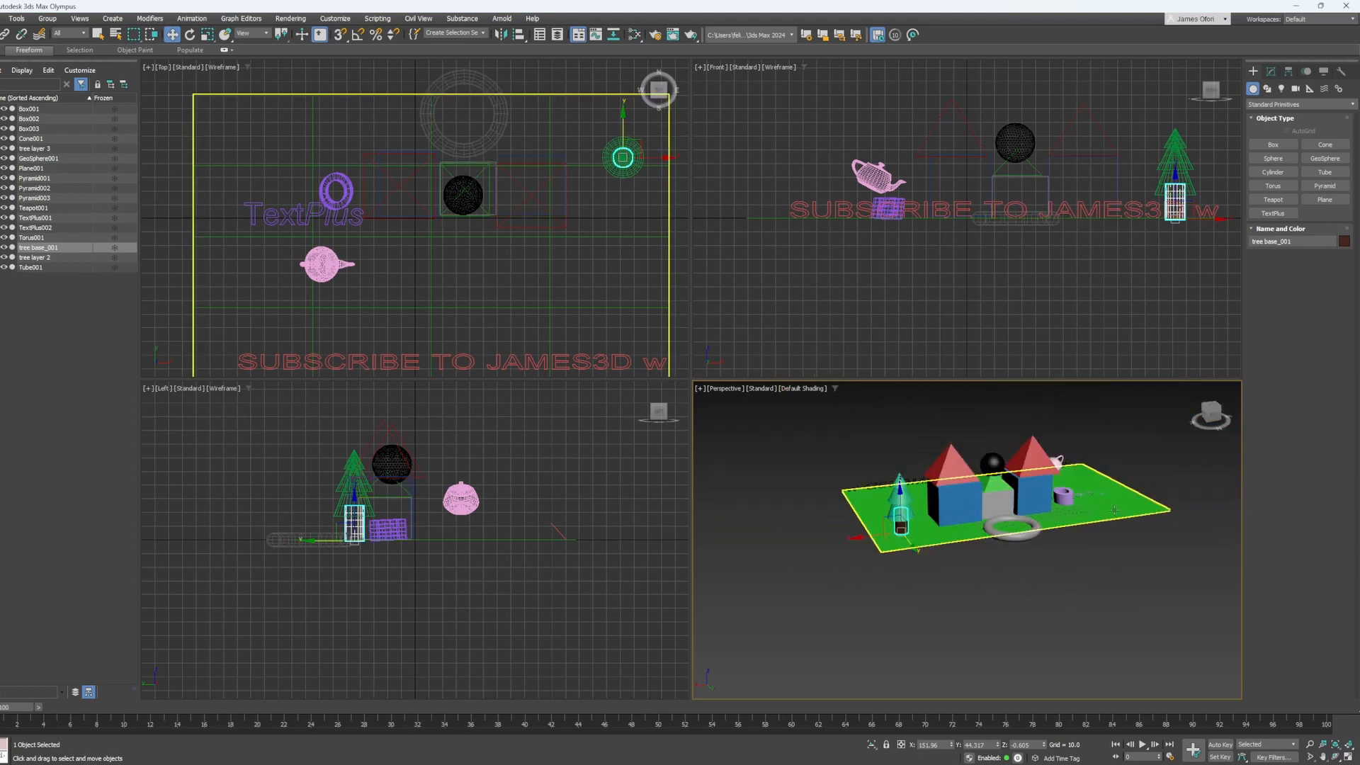
scroll(996, 568, up, 5)
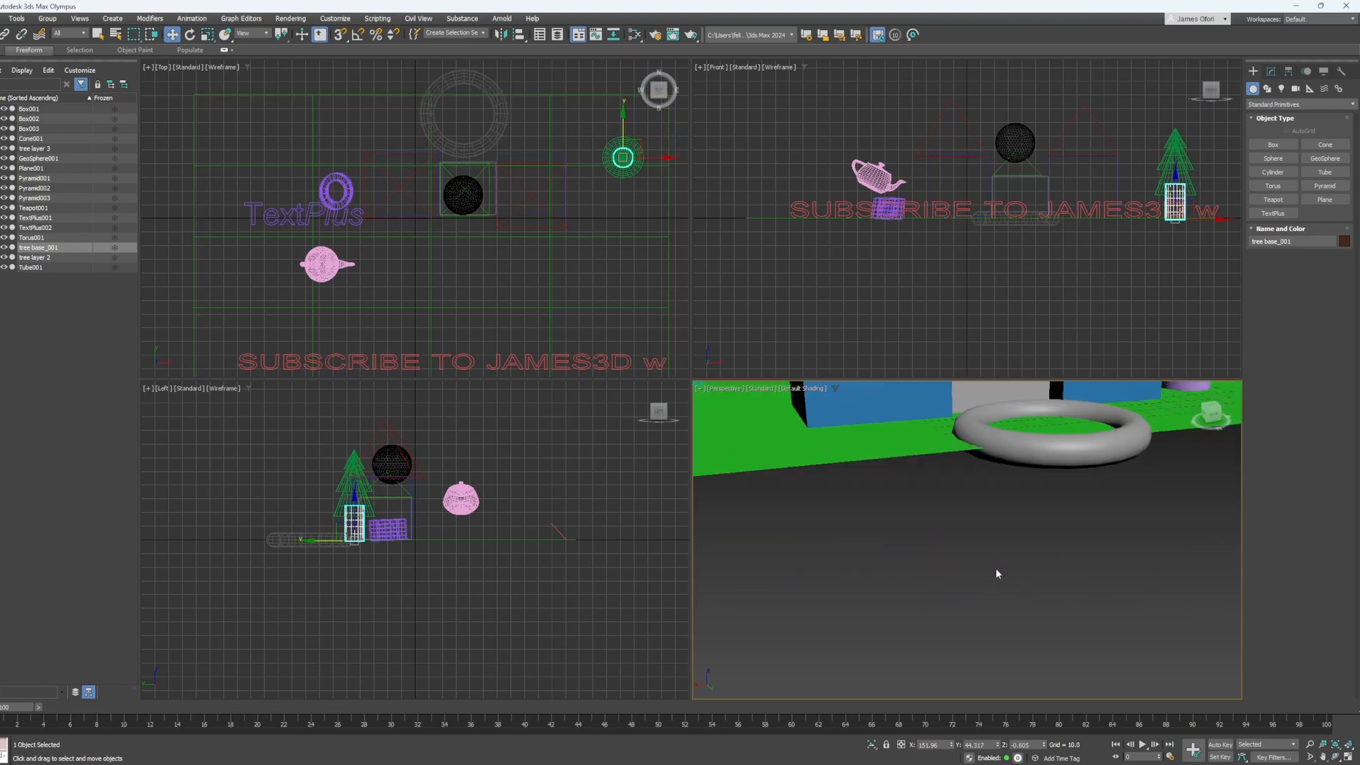
scroll(995, 568, down, 5)
scroll(988, 630, up, 3)
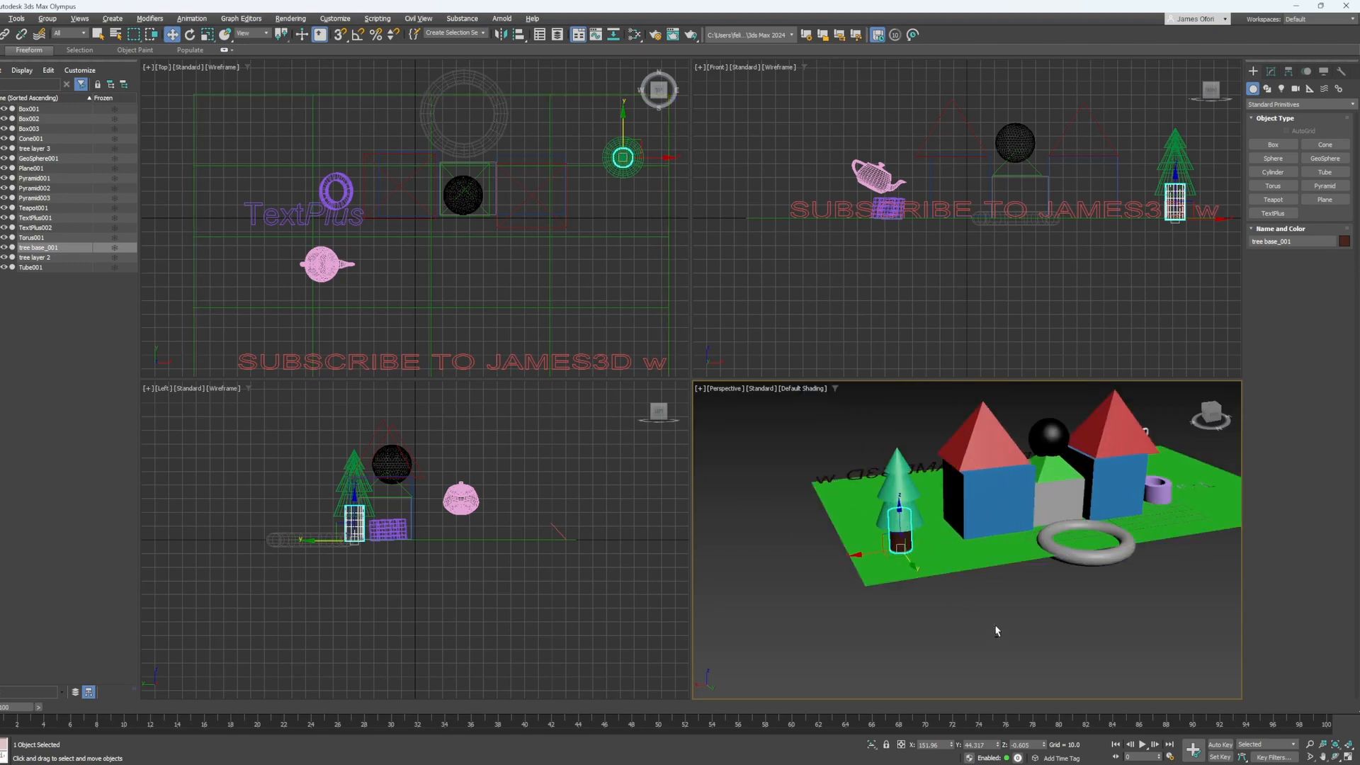
alt+middle_drag(996, 629, 1060, 622)
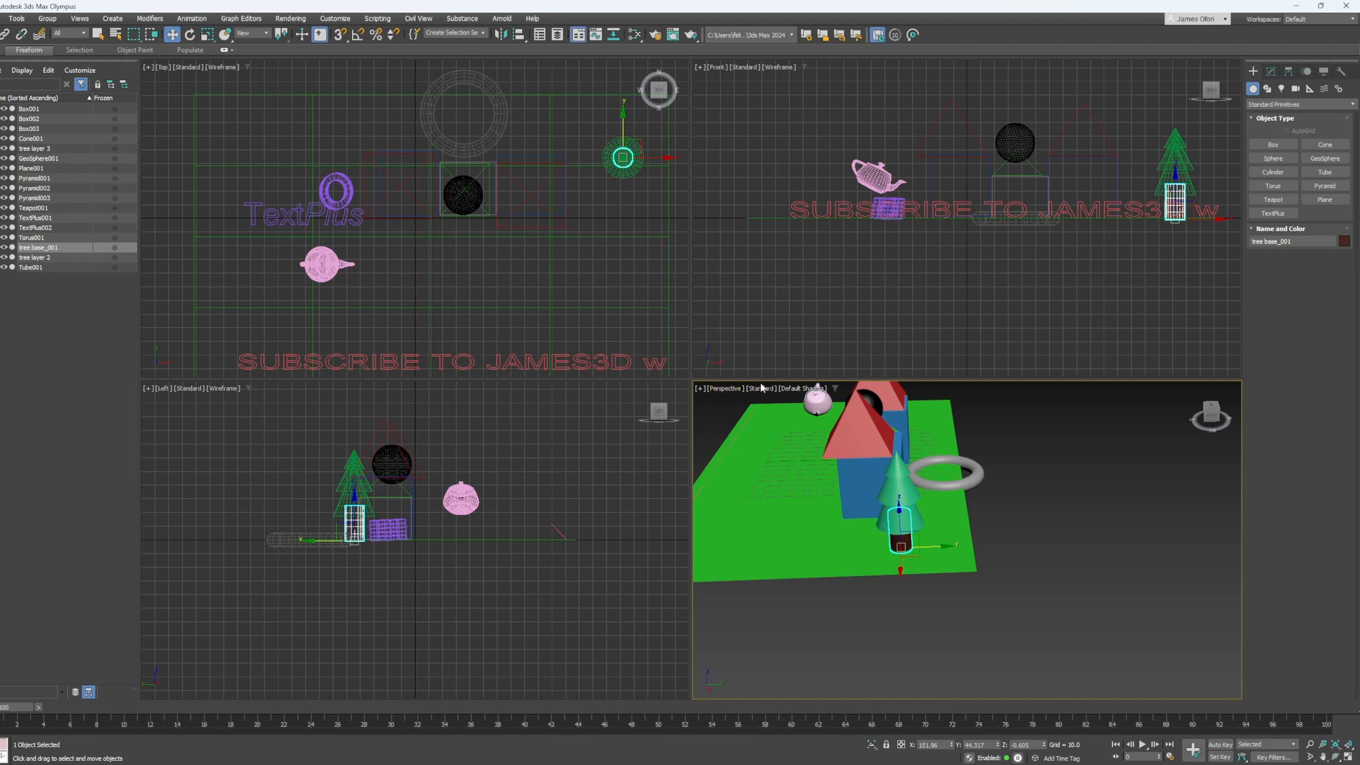
right_click(887, 521)
click(859, 595)
right_click(902, 599)
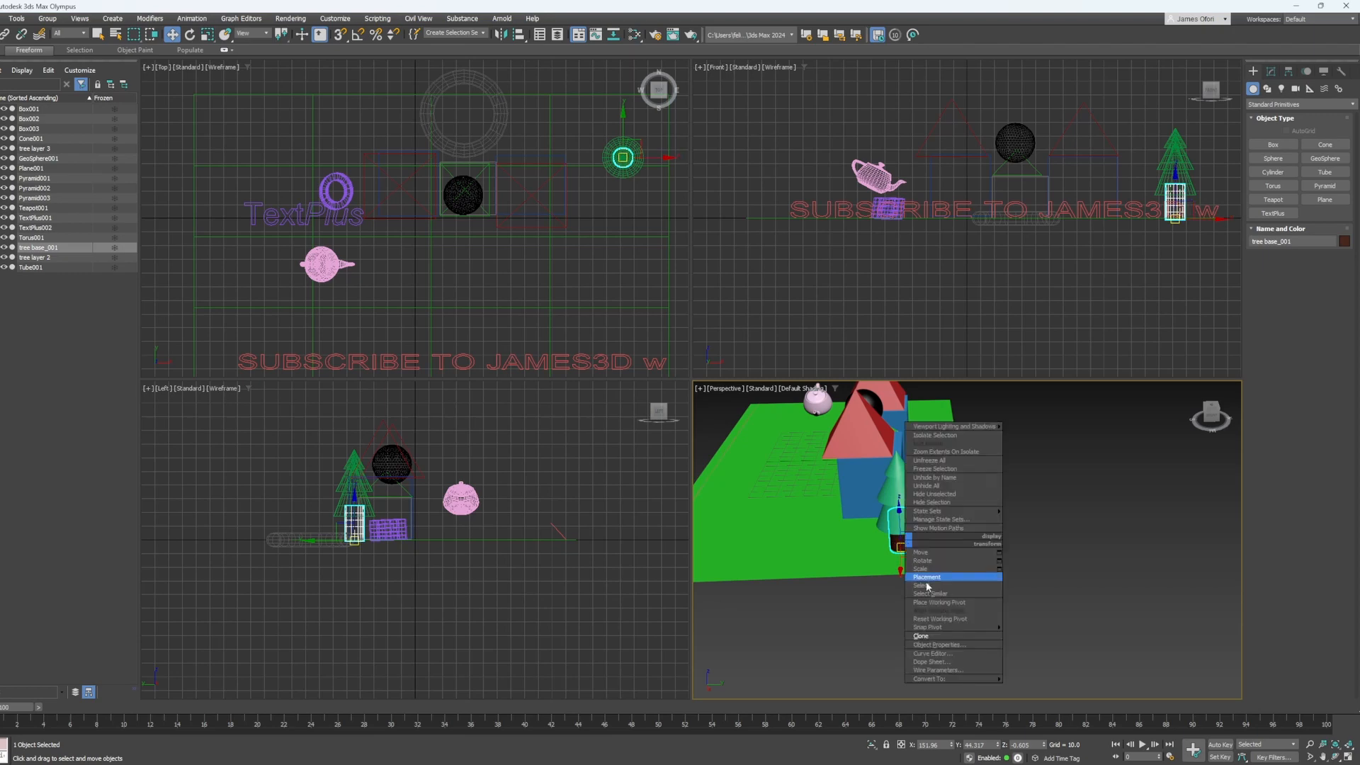
click(922, 639)
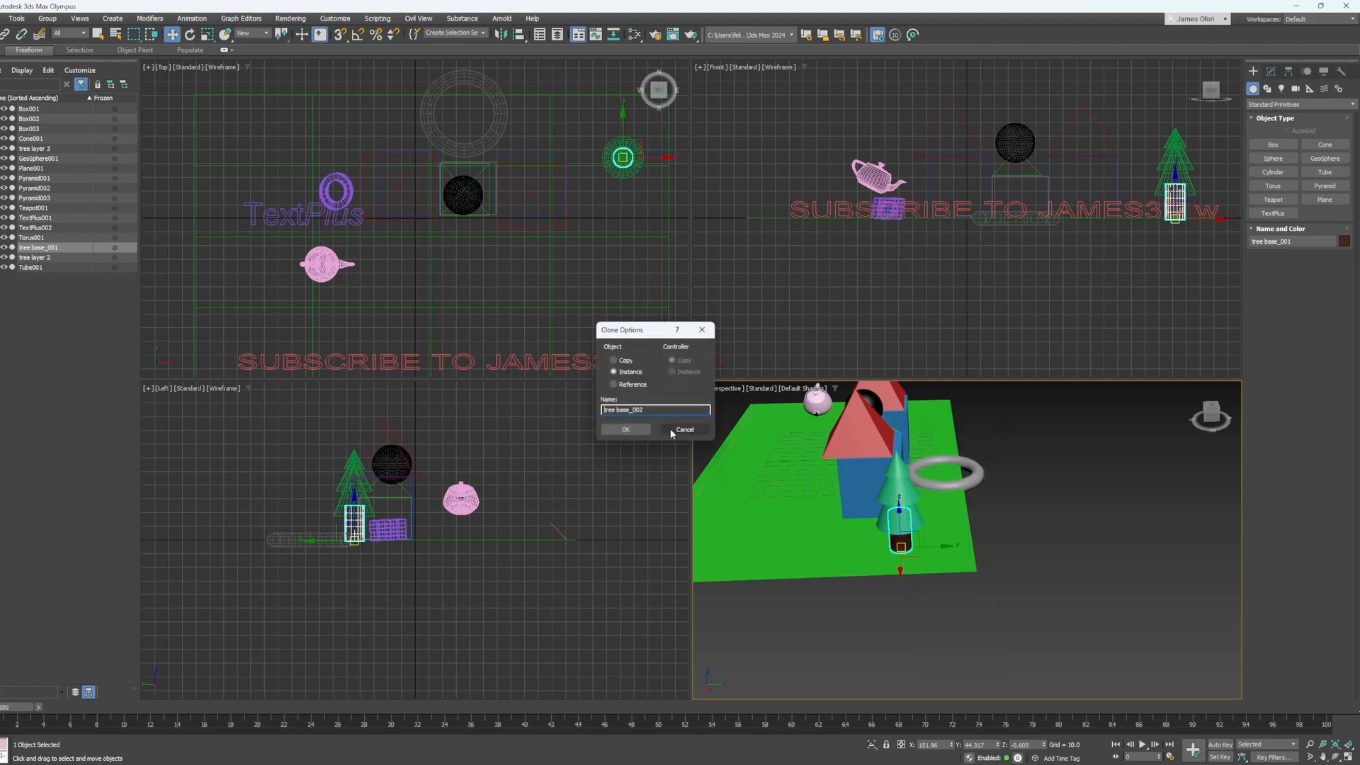
click(629, 430)
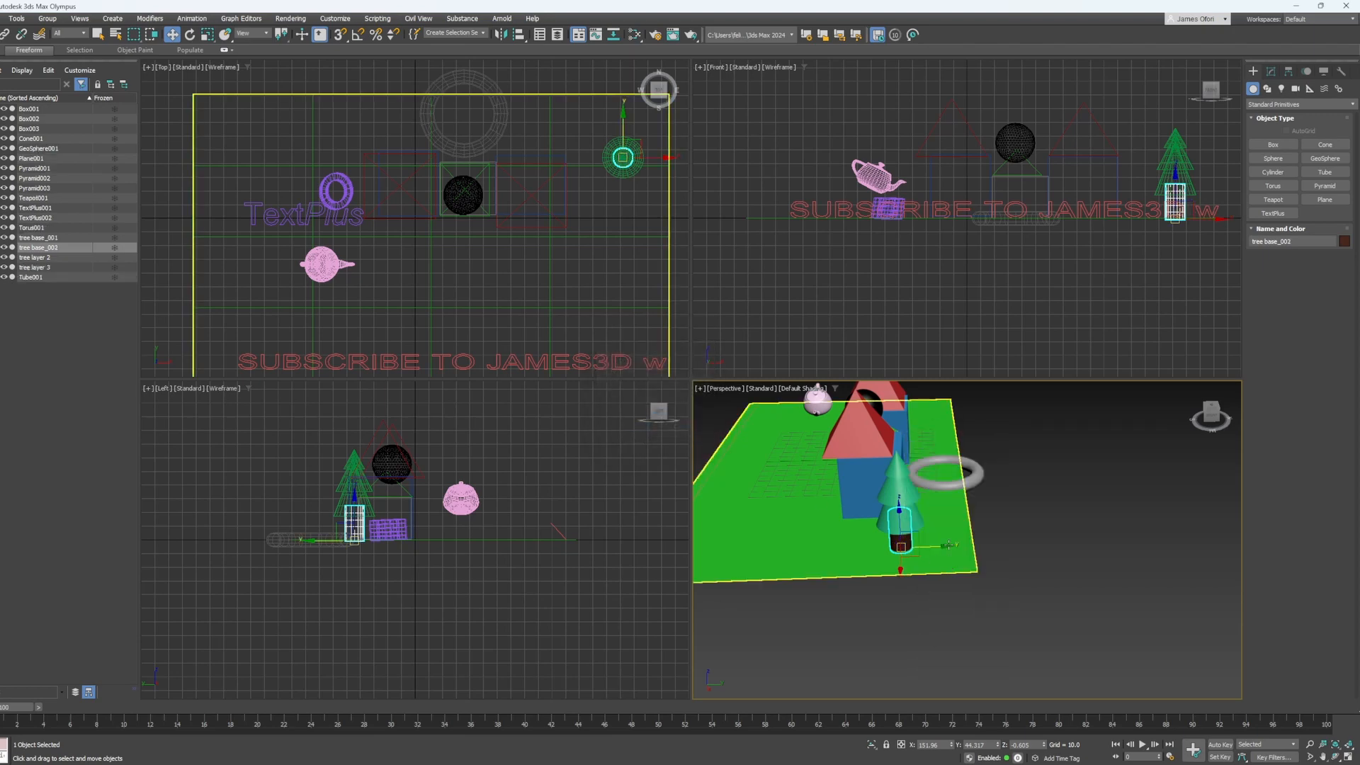
mouse_move(949, 545)
mouse_down()
mouse_move(1061, 551)
mouse_move(846, 559)
mouse_up()
- Clone tree layer 2 as an instance and move the copy along the Y axis onto the second trunk
click(901, 542)
click(898, 506)
right_click(885, 518)
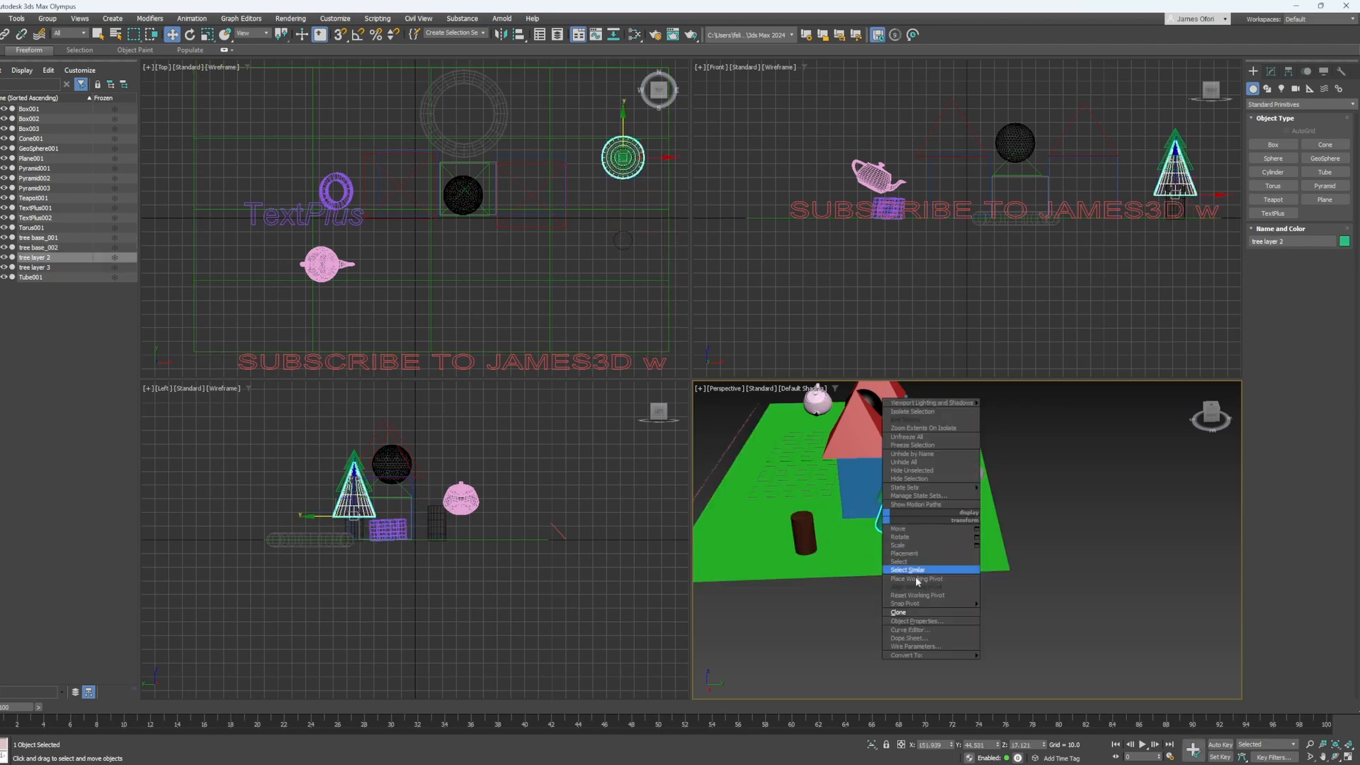
click(898, 612)
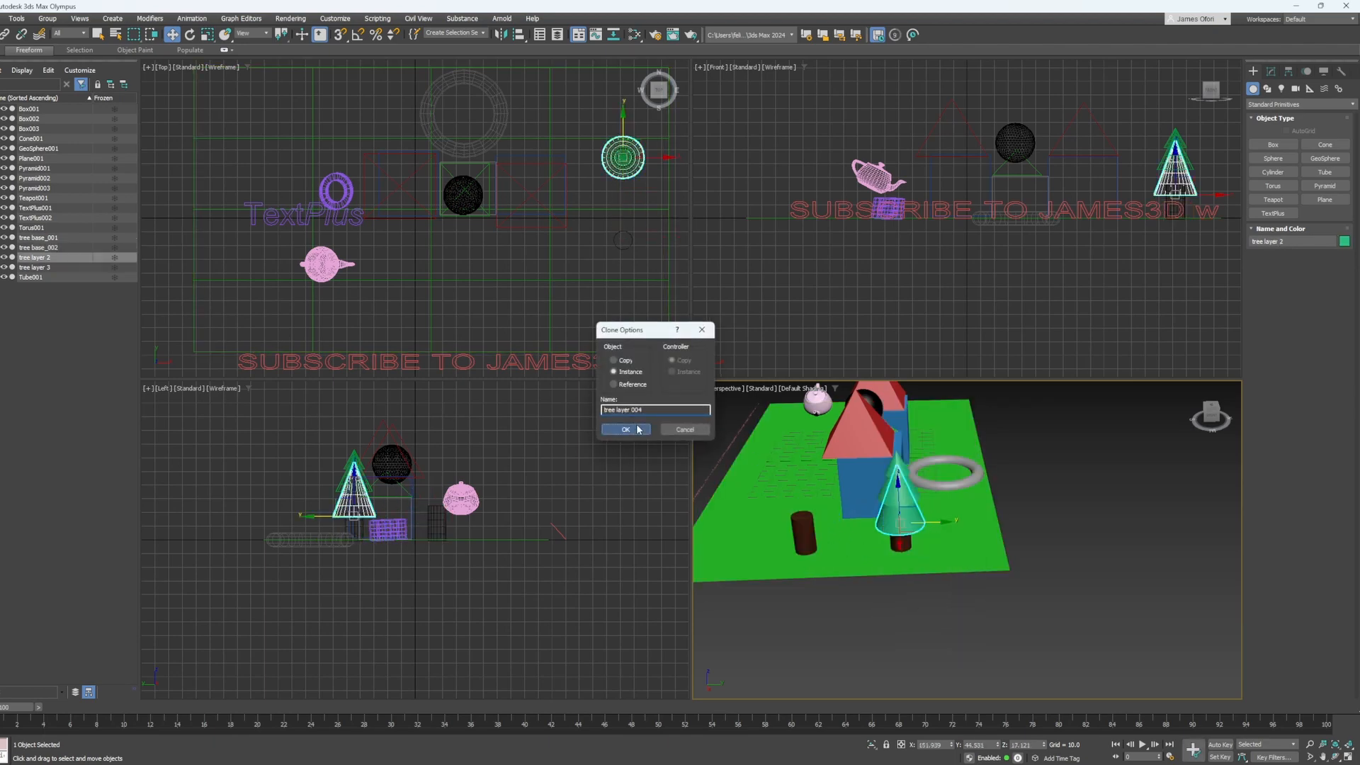
click(625, 429)
drag(944, 522, 844, 515)
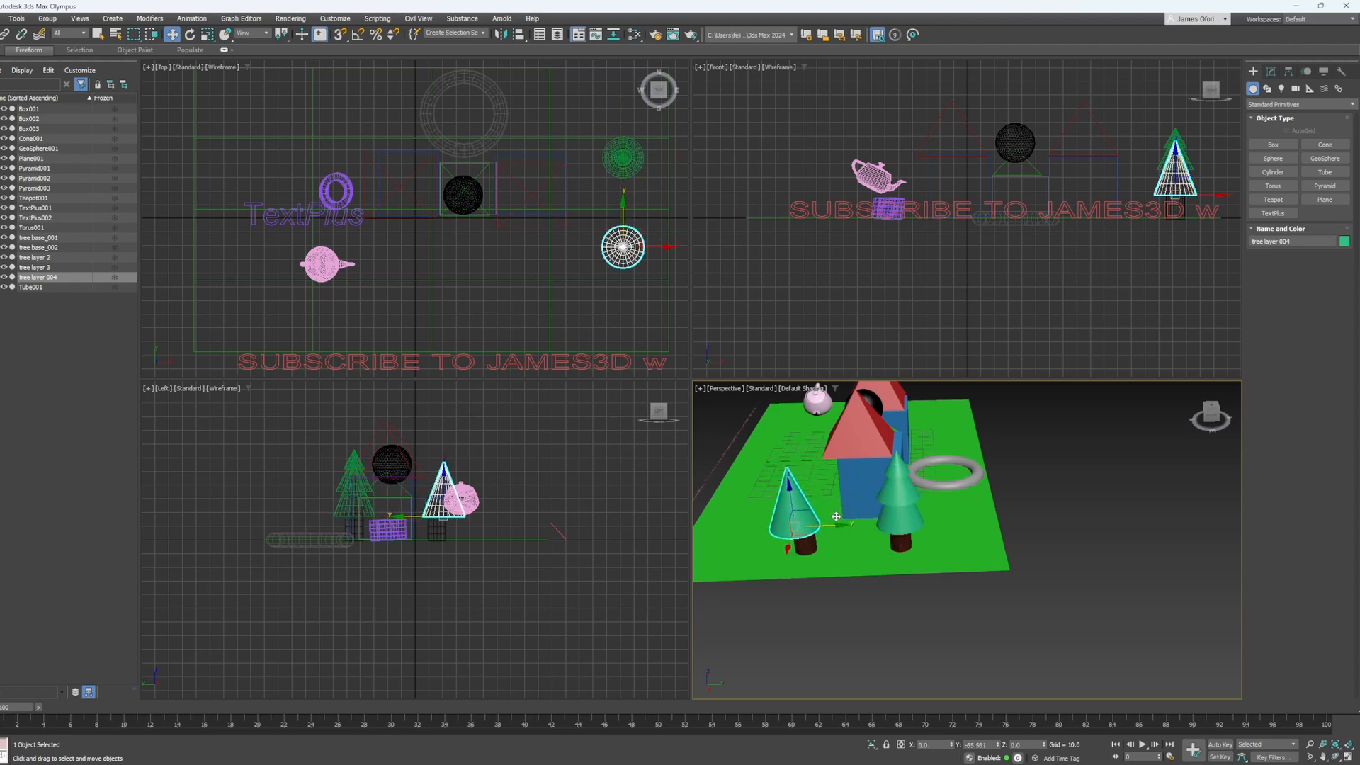
- Clone Cone001 as an instance and move the copy along the Y axis to form the second tree's middle tier
click(903, 488)
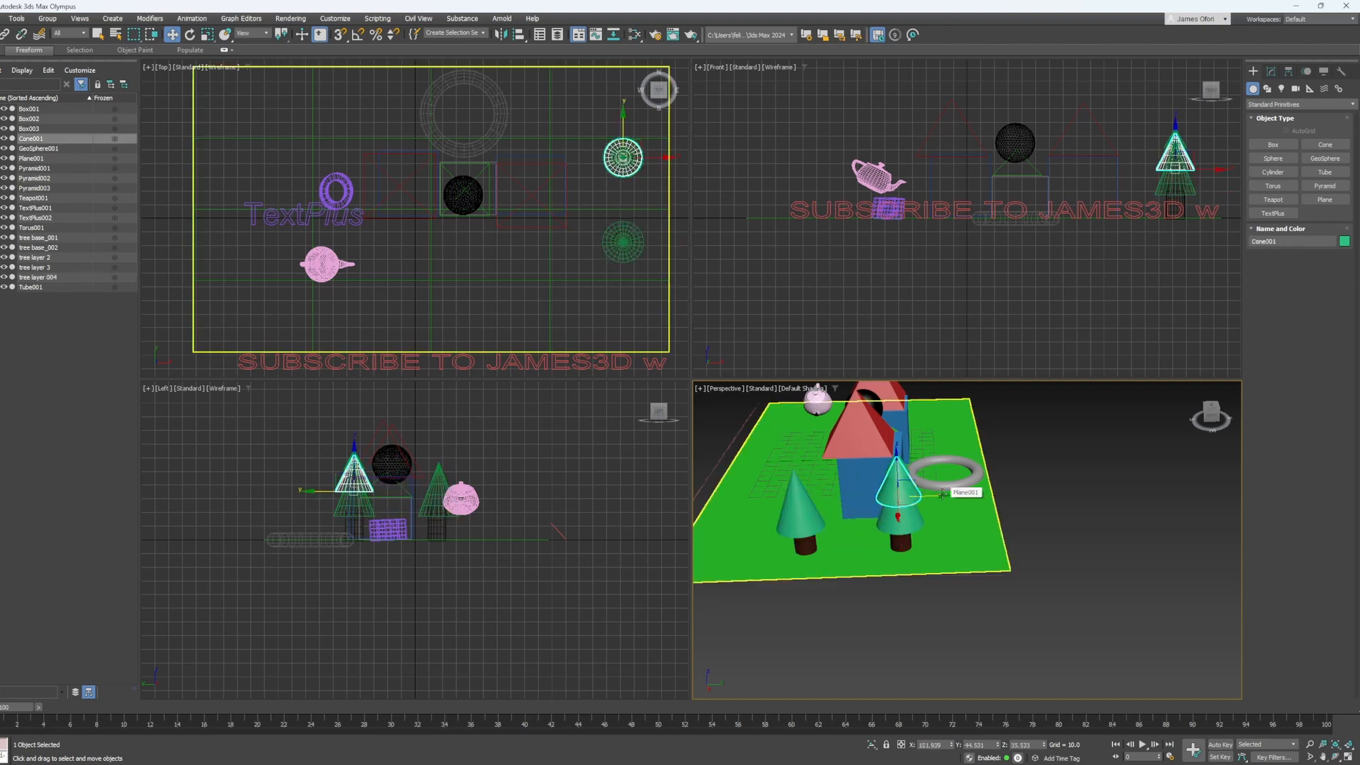
right_click(911, 495)
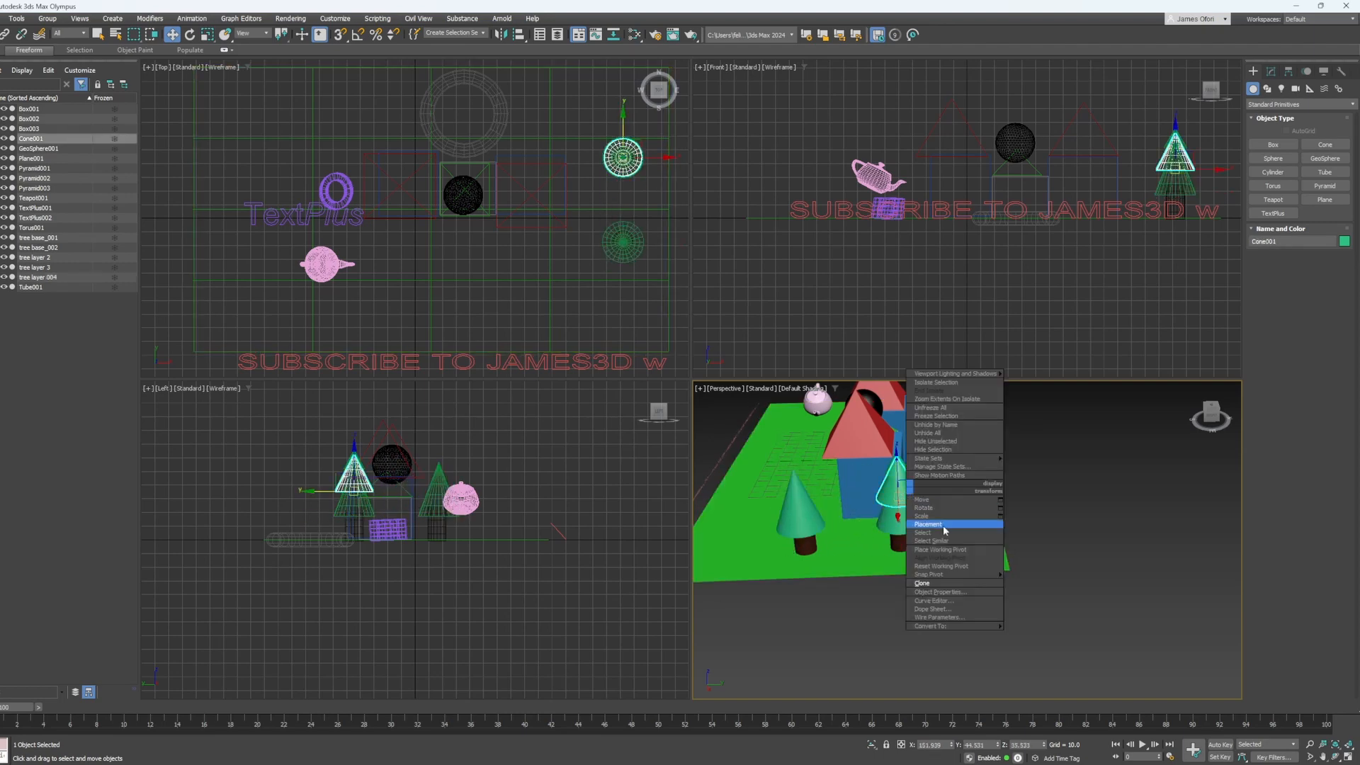
click(942, 582)
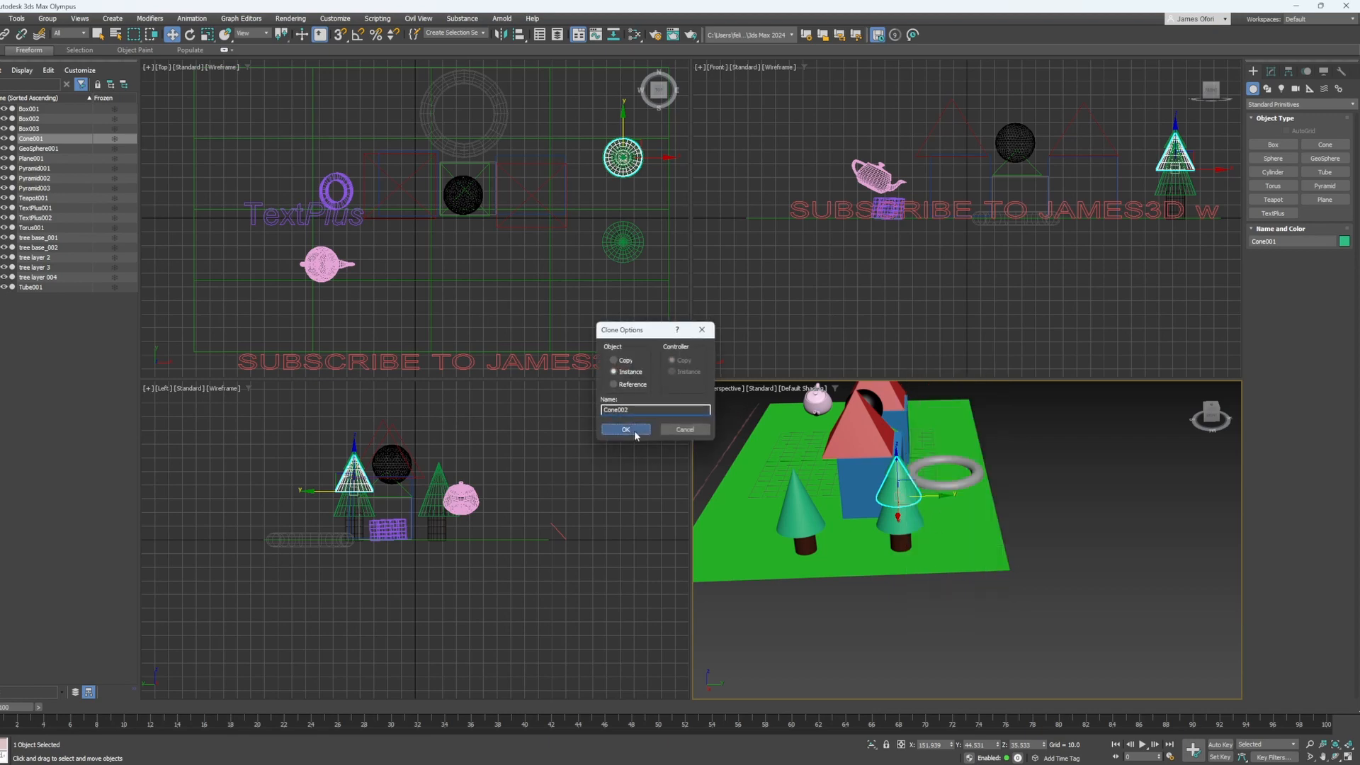
click(626, 429)
drag(939, 482, 831, 485)
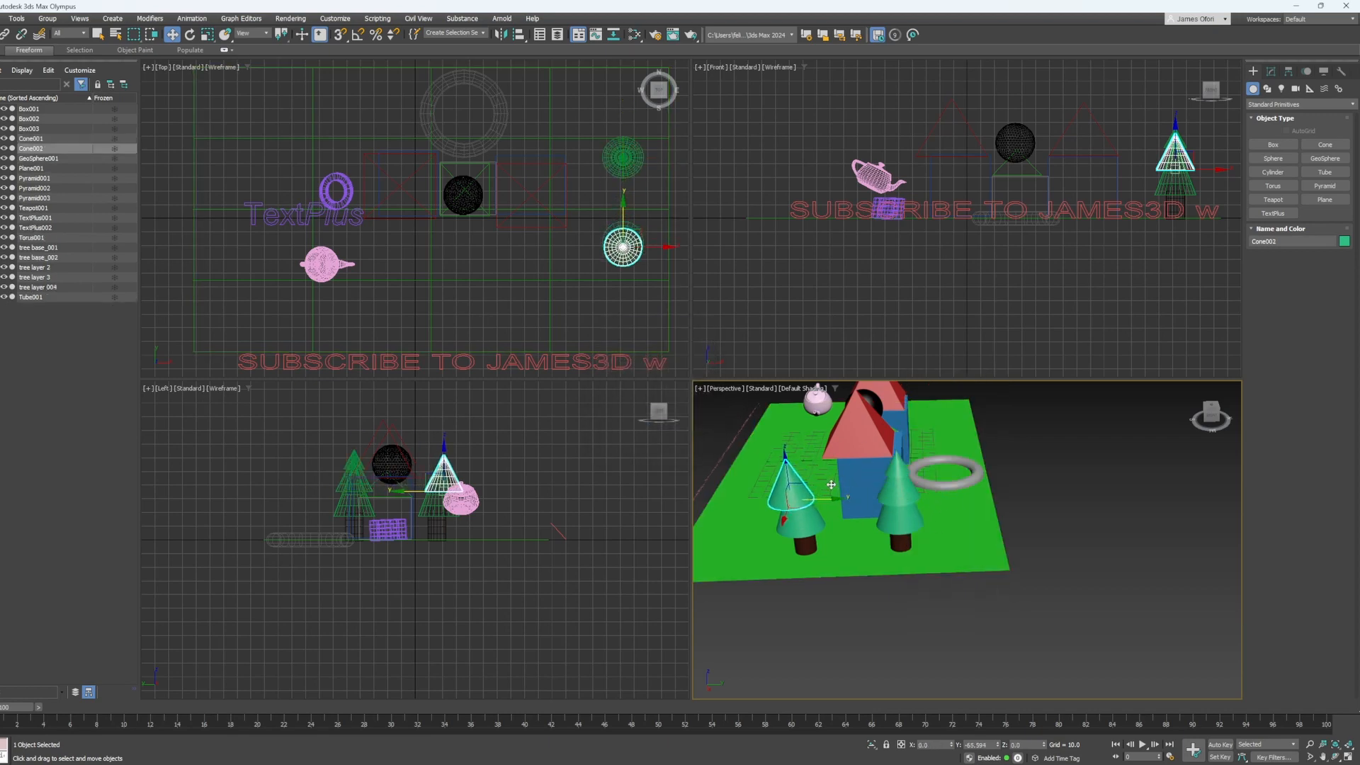
- Clone tree layer 3 as an instance and move the copy along the Y axis to form the second tree's top tier
click(899, 476)
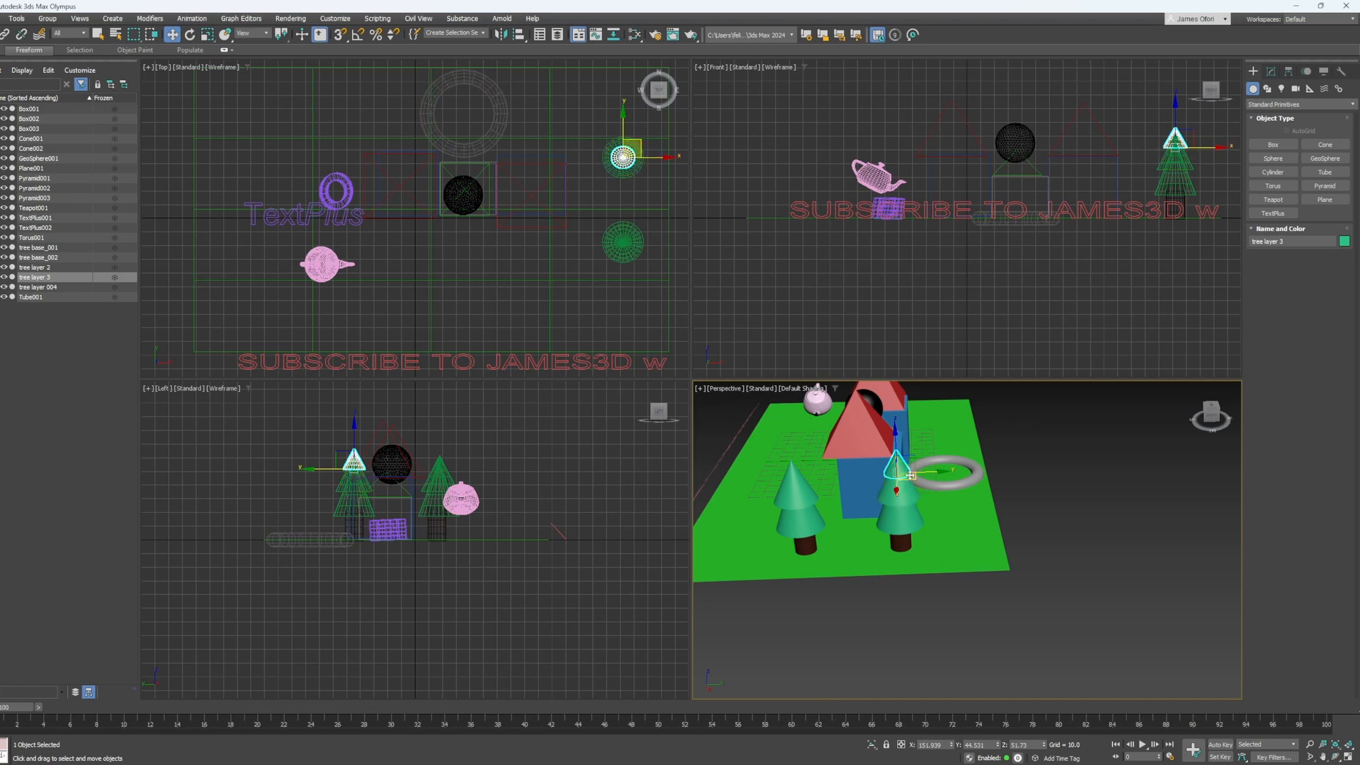
right_click(910, 475)
click(942, 563)
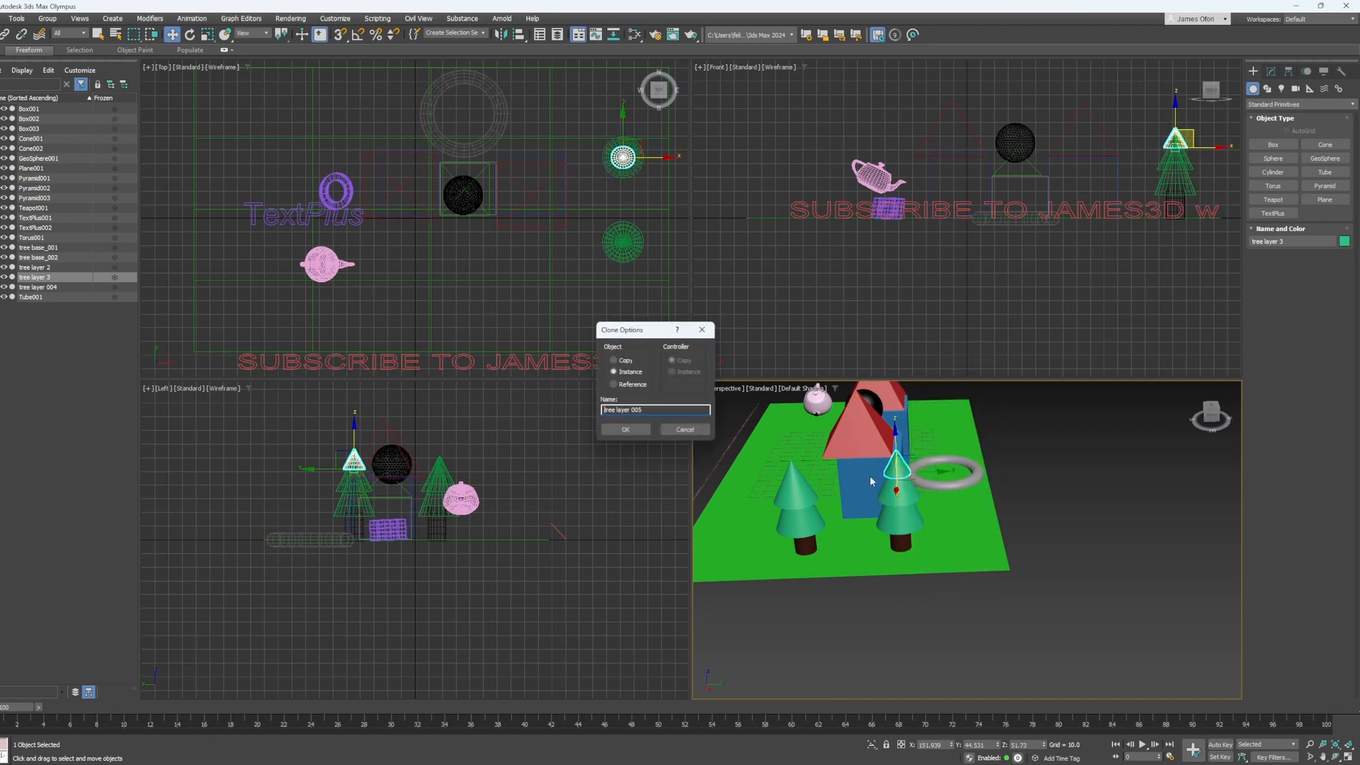
click(625, 429)
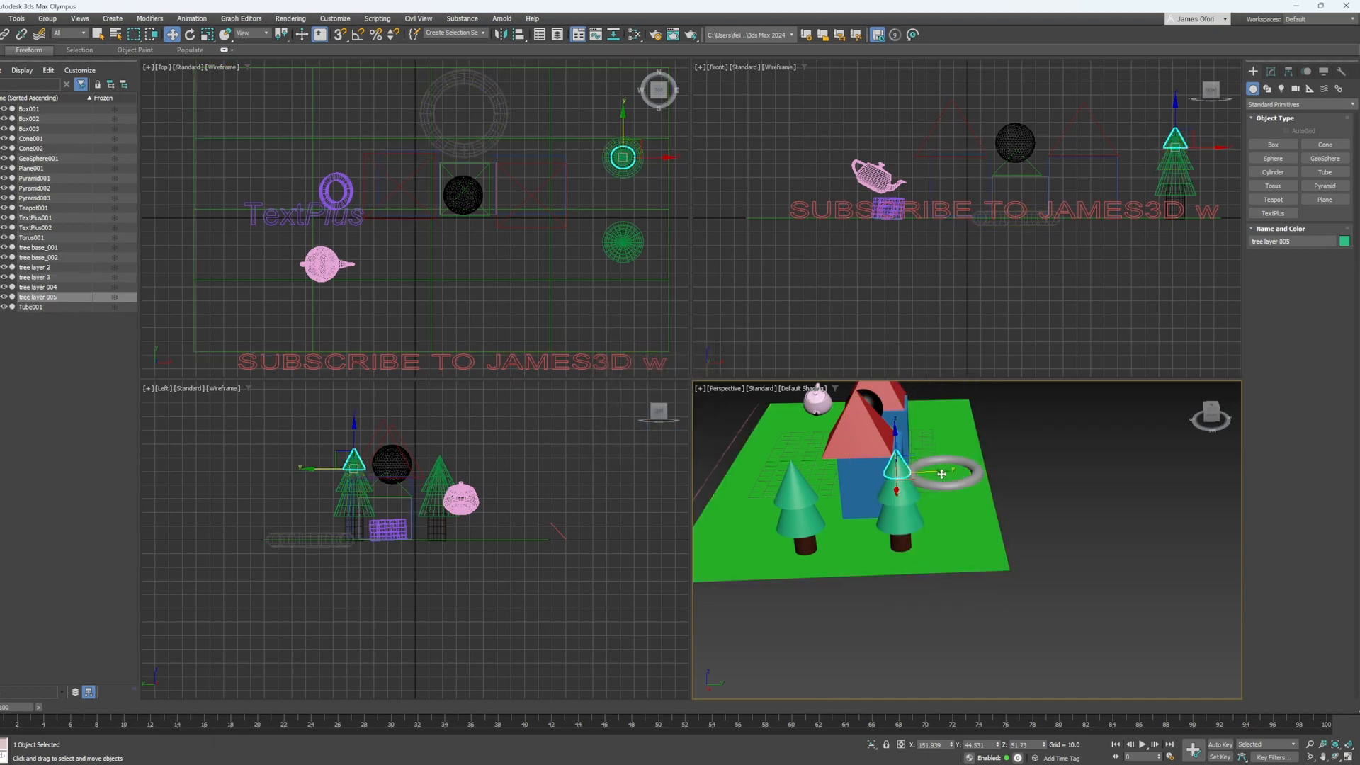
drag(934, 471, 832, 471)
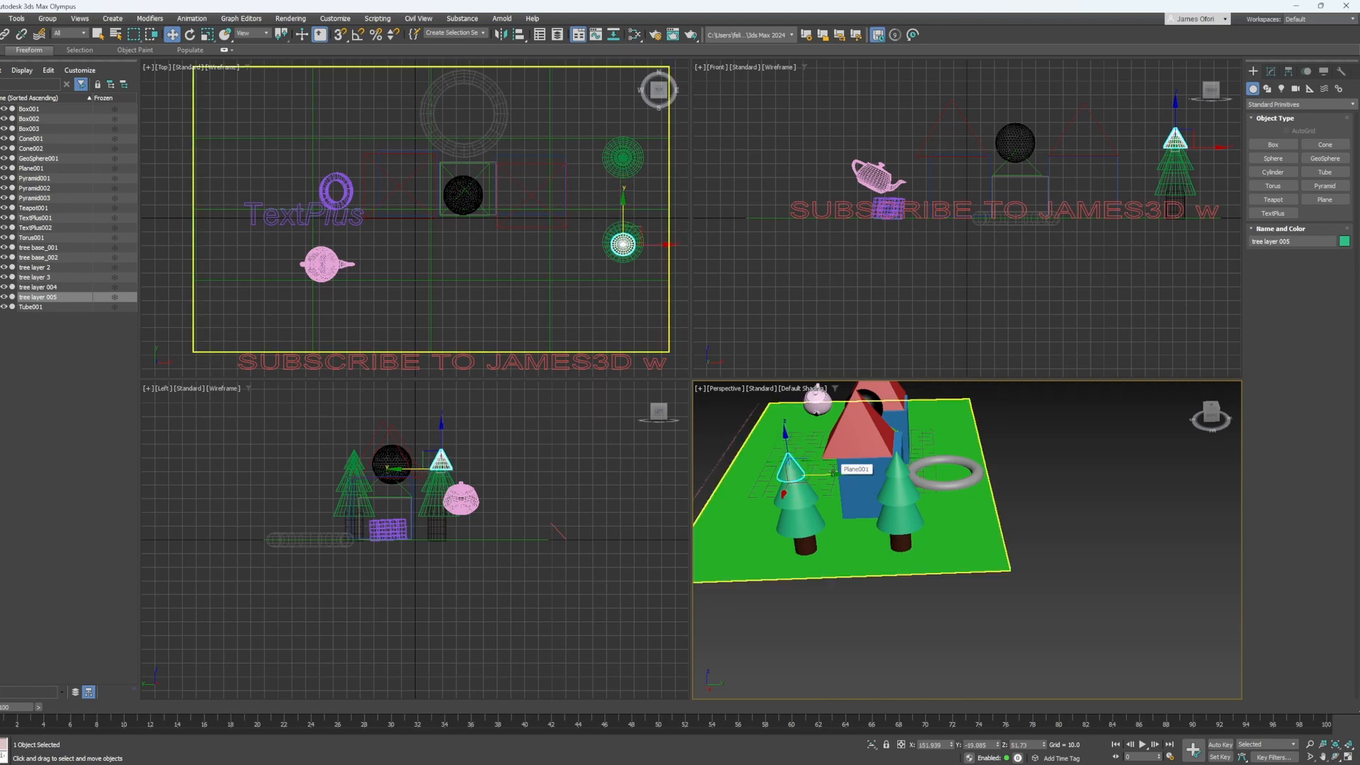
- Examine the whole castle scene with both trees from the opposite side in the perspective view
scroll(850, 508, down, 5)
scroll(887, 524, up, 6)
scroll(886, 524, down, 5)
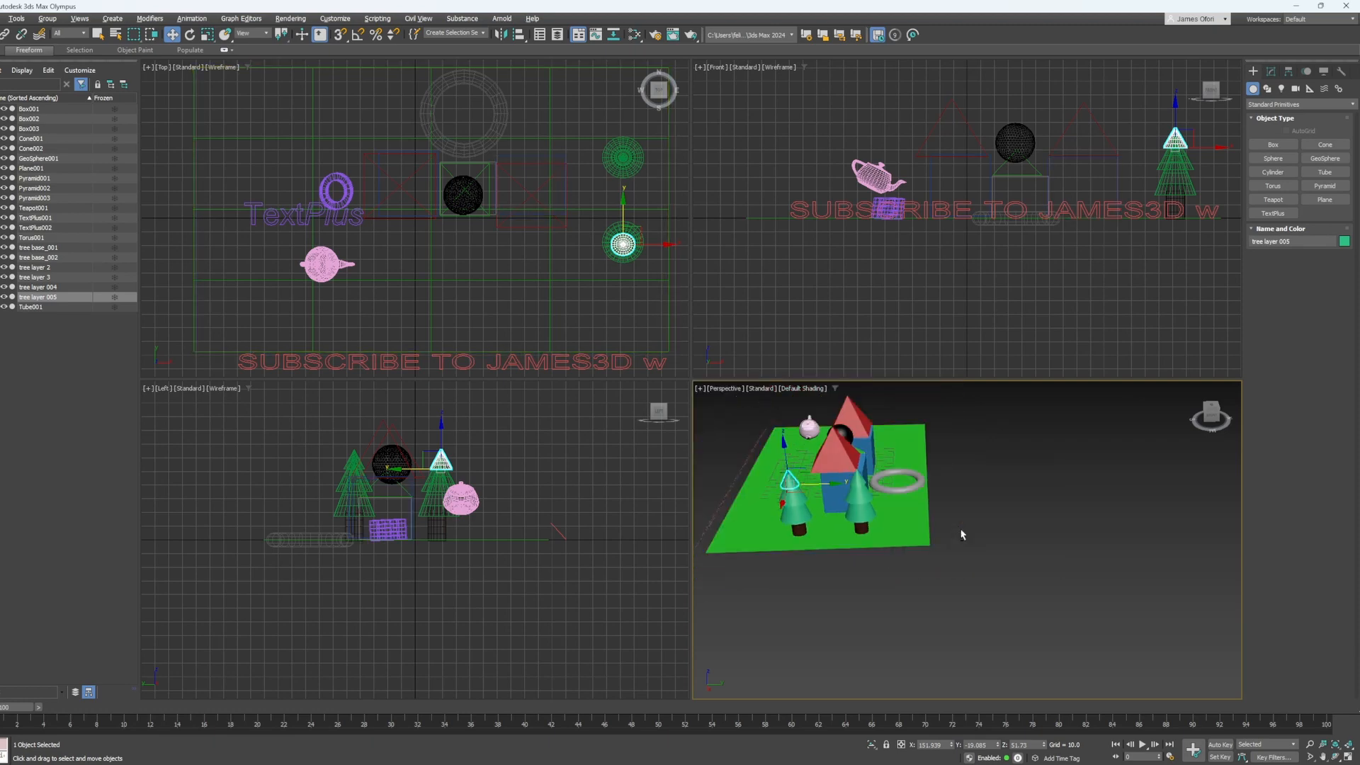
alt+middle_drag(990, 486, 716, 504)
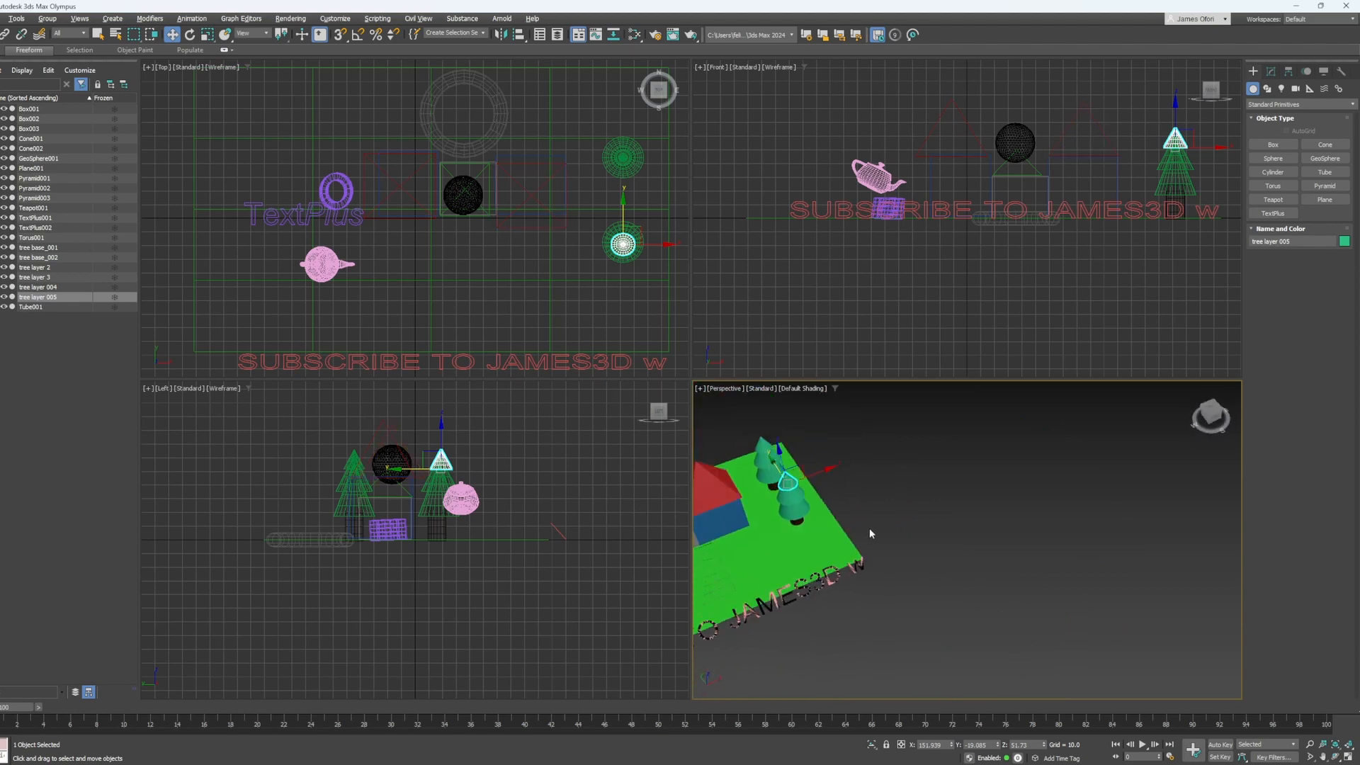
middle_drag(869, 528, 1090, 488)
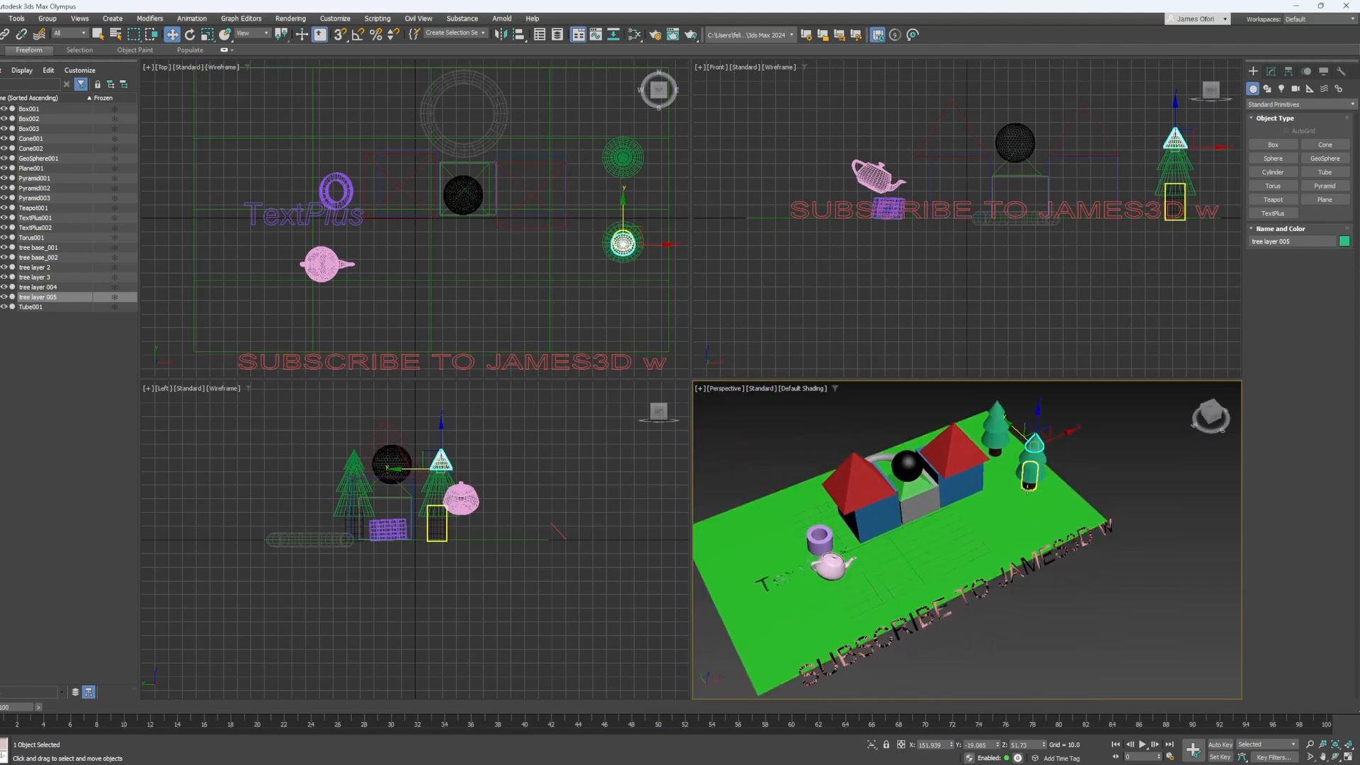